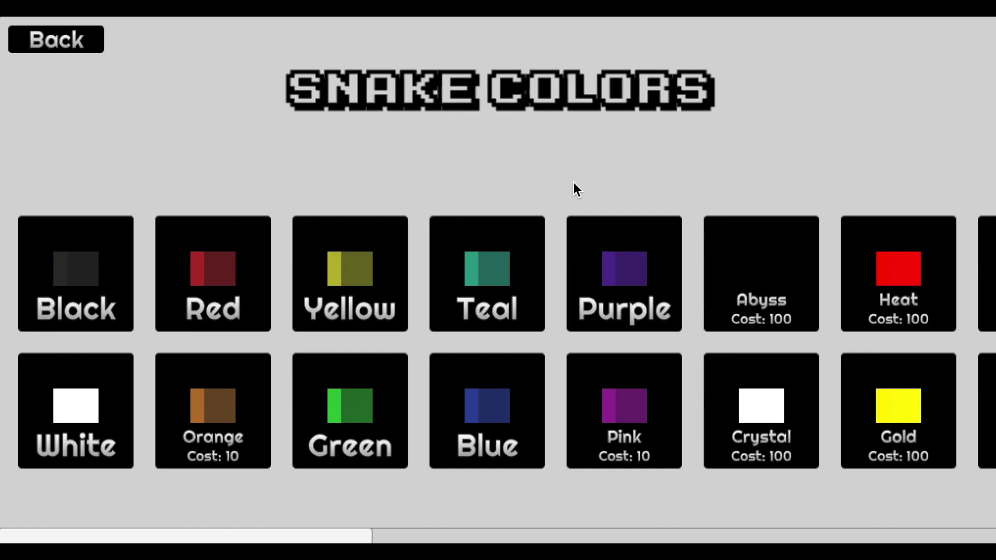
# Add an empty object named Game Manager to the scene
pyautogui.hscroll(2, 581, 181)
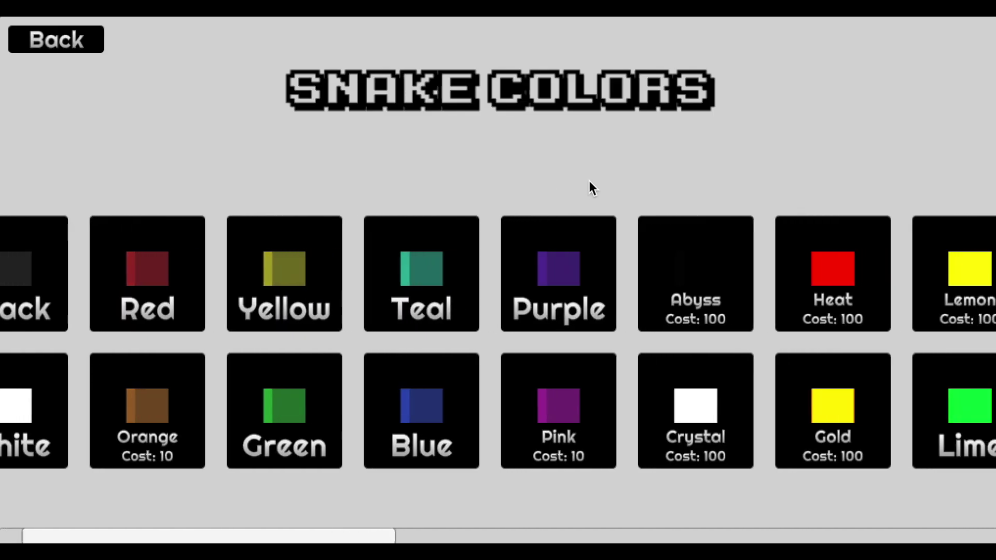
pyautogui.hscroll(5, 590, 181)
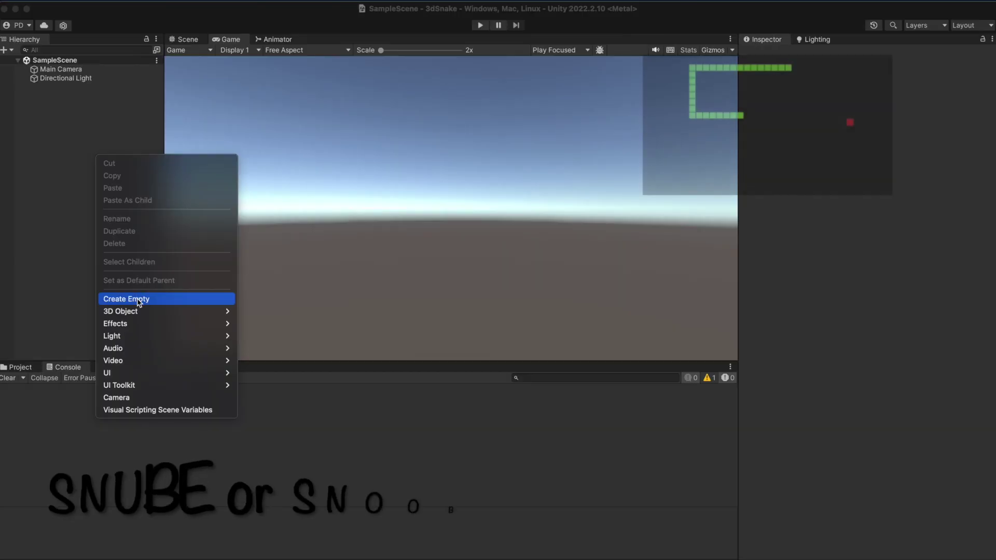
pyautogui.click(138, 296)
pyautogui.write('Gam')
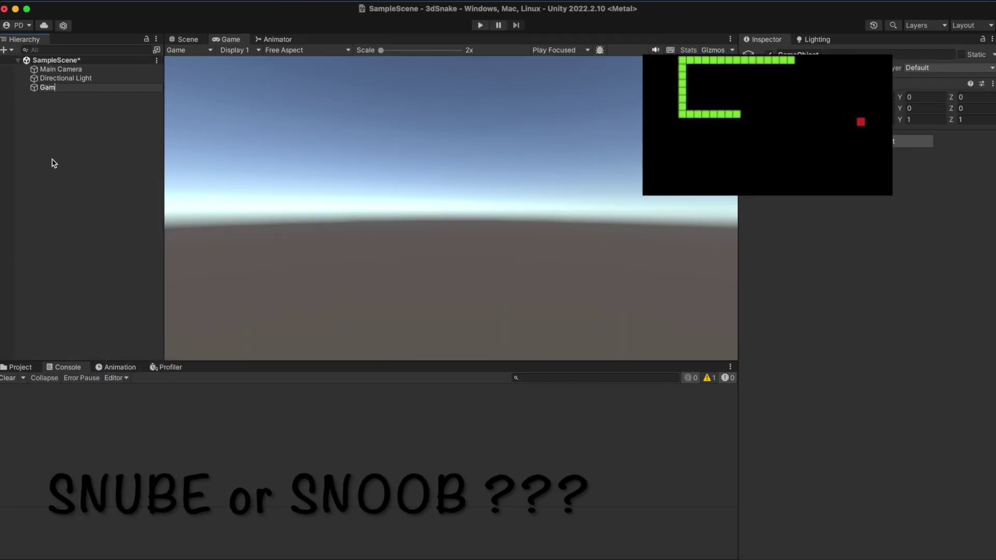
pyautogui.write('e Manager')
pyautogui.press('Return')
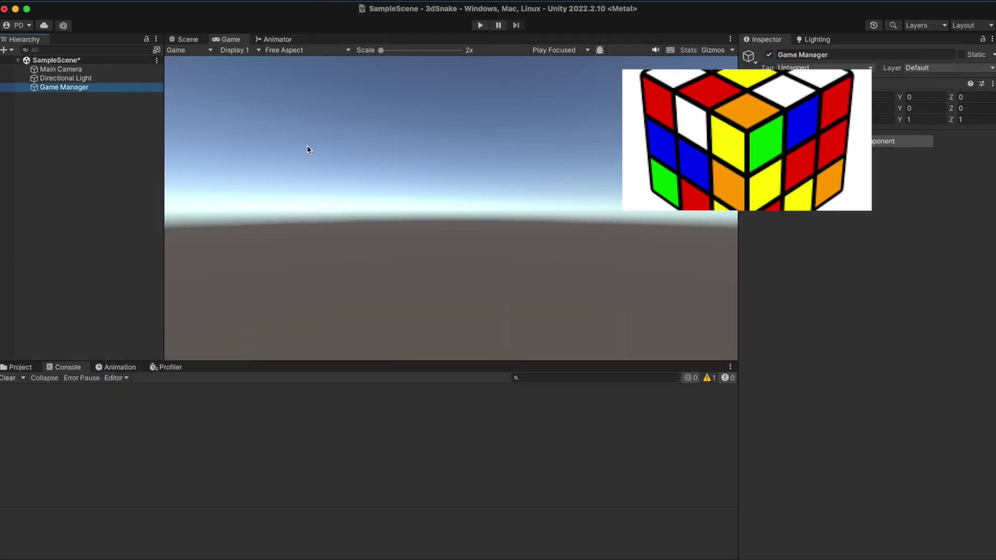
# Create Scripts and Audio folders in Assets
pyautogui.click(19, 368)
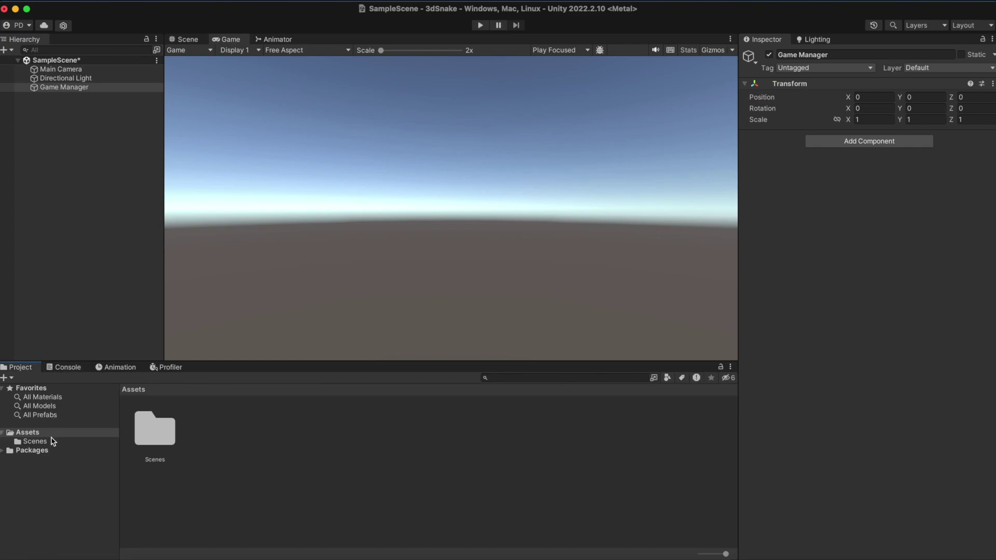
pyautogui.rightClick(227, 425)
pyautogui.moveTo(260, 260)
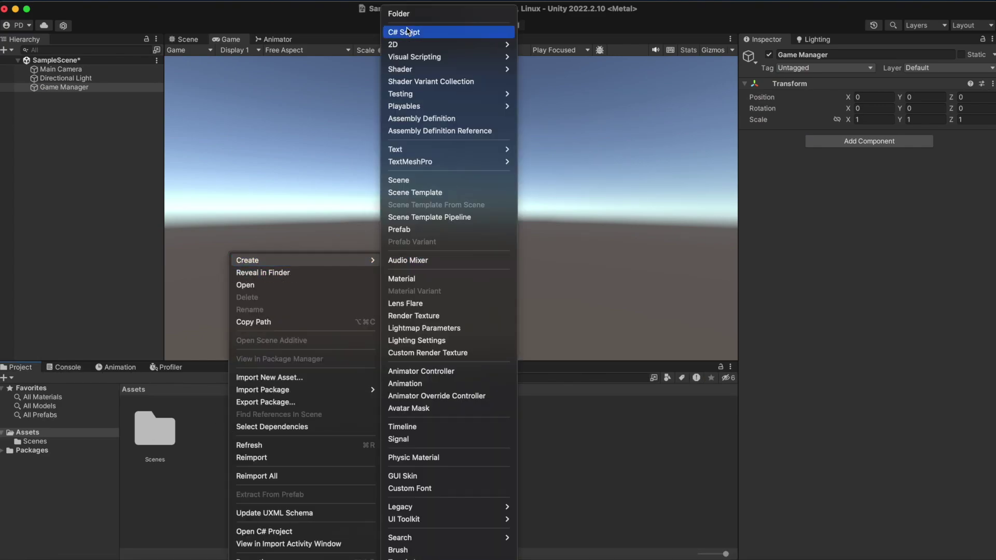
pyautogui.click(407, 16)
pyautogui.write('Scripts')
pyautogui.press('Return')
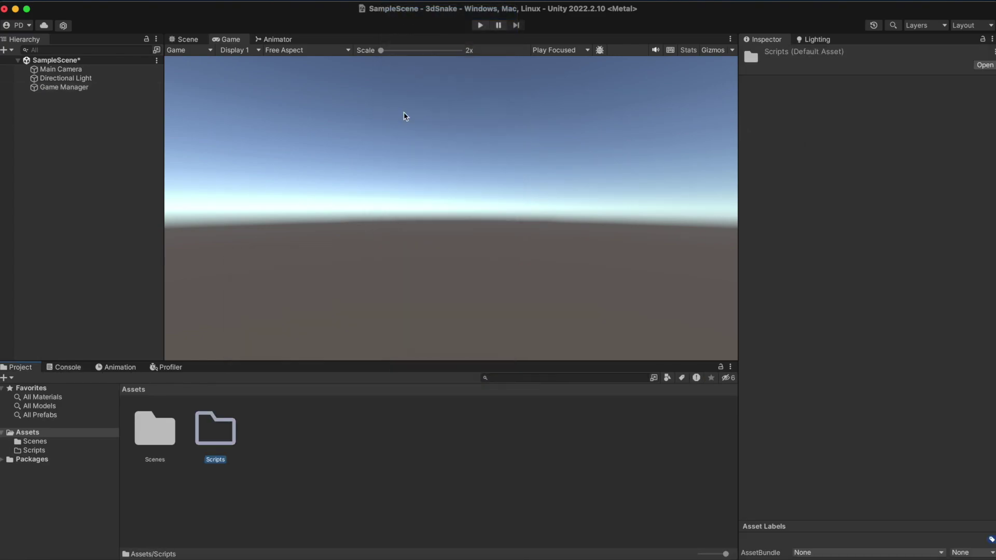
pyautogui.rightClick(278, 389)
pyautogui.click(435, 20)
pyautogui.write('Audio')
pyautogui.press('Return')
pyautogui.click(69, 115)
# Add a UI Canvas to the scene from the Hierarchy
pyautogui.rightClick(69, 115)
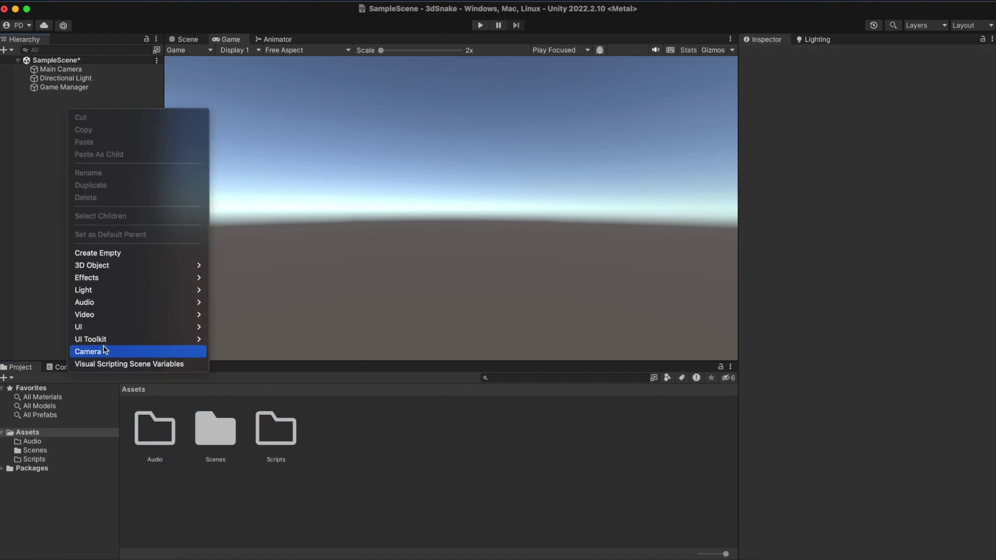
pyautogui.moveTo(156, 327)
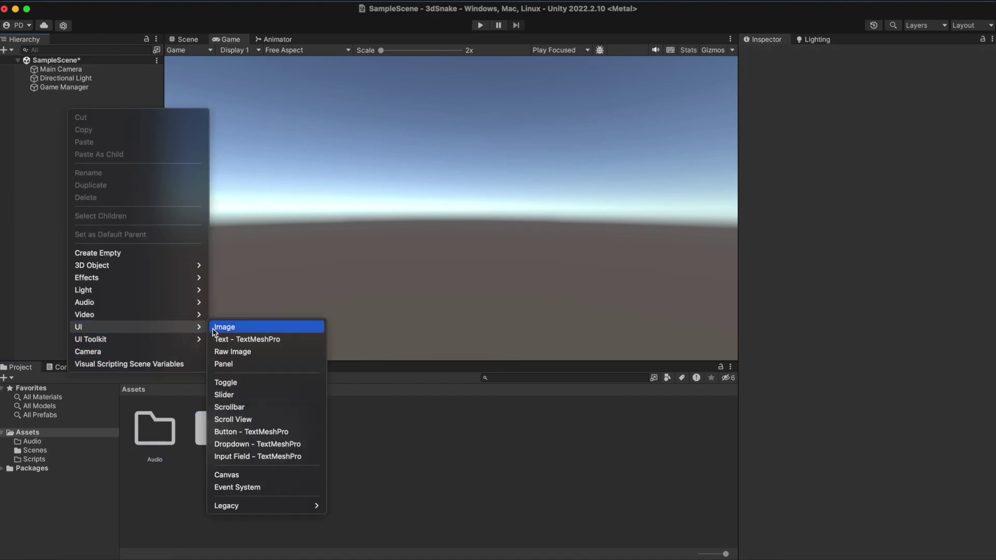
pyautogui.click(238, 475)
# Create a Prefabs folder in Assets
pyautogui.rightClick(323, 434)
pyautogui.moveTo(394, 261)
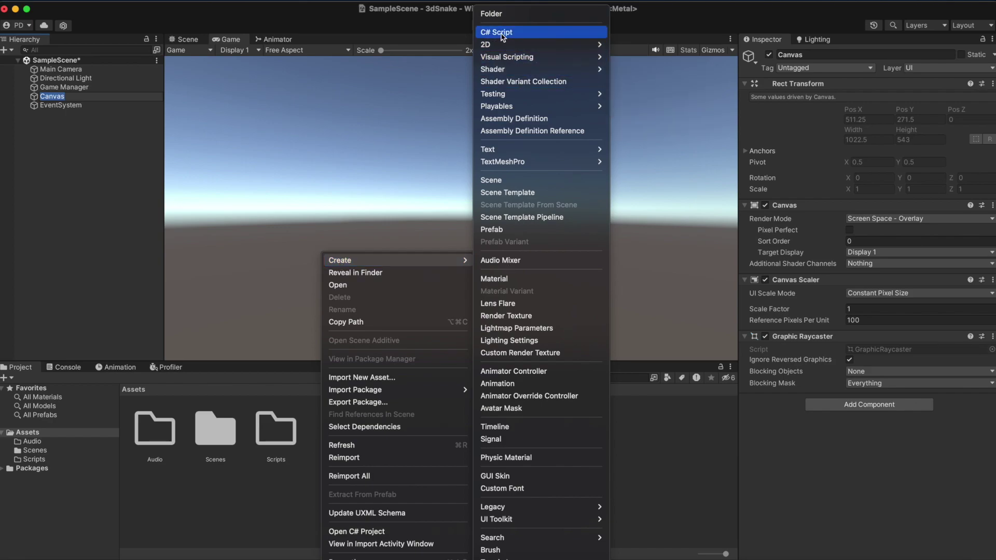
pyautogui.click(501, 14)
pyautogui.write('Prefabs')
pyautogui.press('Return')
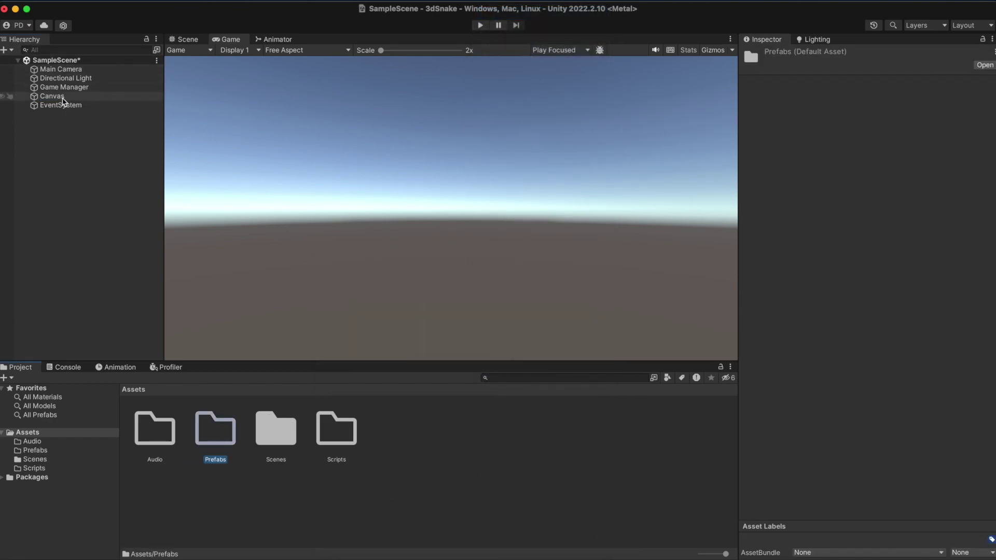
# Make the Canvas a prefab and move it into a new Prefabs/UI folder
pyautogui.moveTo(63, 100); pyautogui.dragTo(231, 437)
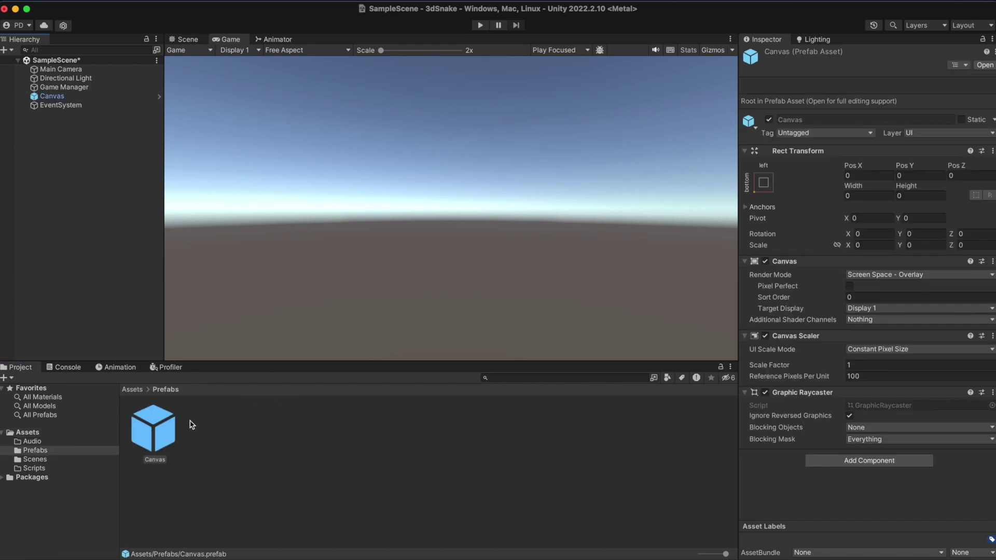
pyautogui.doubleClick(169, 440)
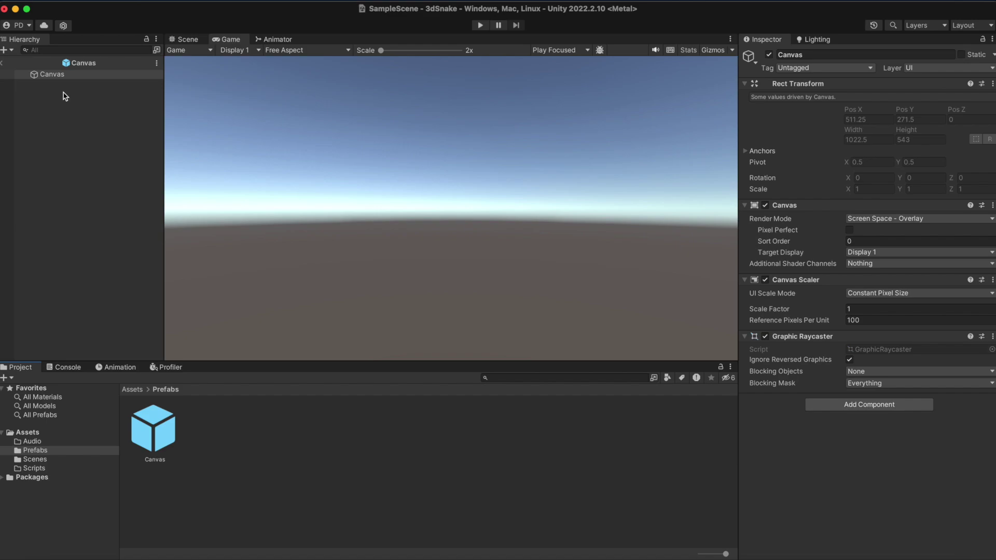
pyautogui.rightClick(210, 447)
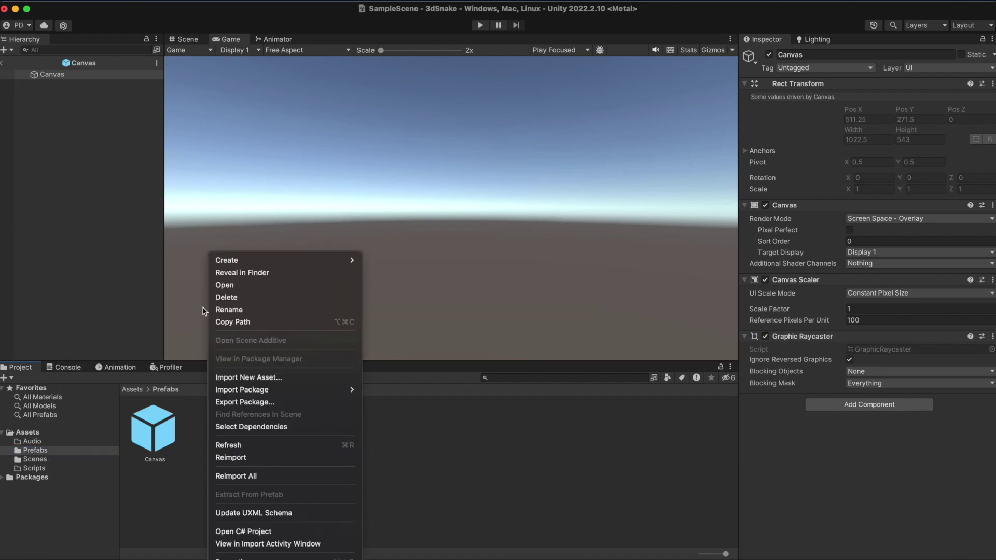
pyautogui.moveTo(291, 260)
pyautogui.click(381, 16)
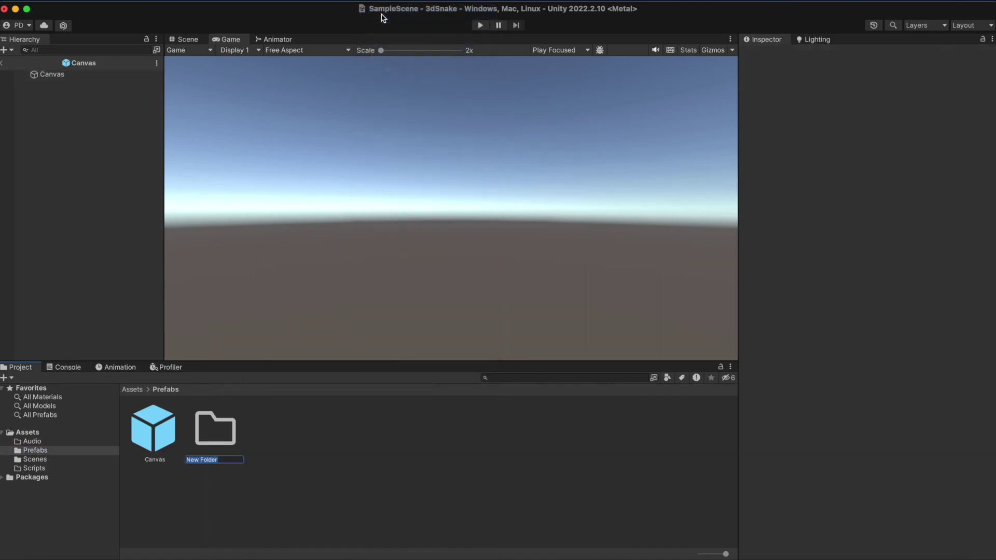
pyautogui.press('Return')
pyautogui.moveTo(154, 432); pyautogui.dragTo(216, 436)
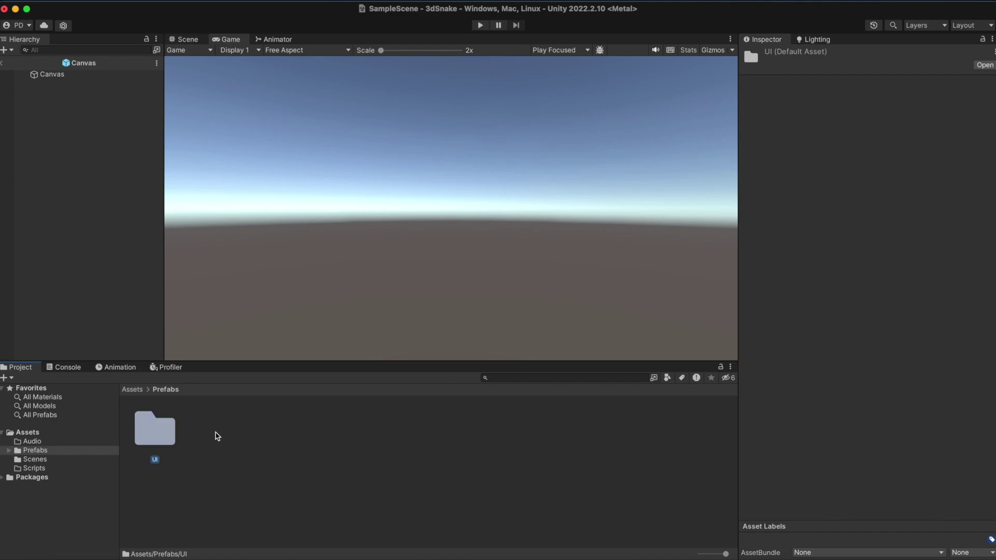
pyautogui.doubleClick(166, 436)
# Add a Menu panel under the Canvas with a Vertical Layout Group
pyautogui.click(2, 63)
pyautogui.rightClick(62, 126)
pyautogui.moveTo(134, 342)
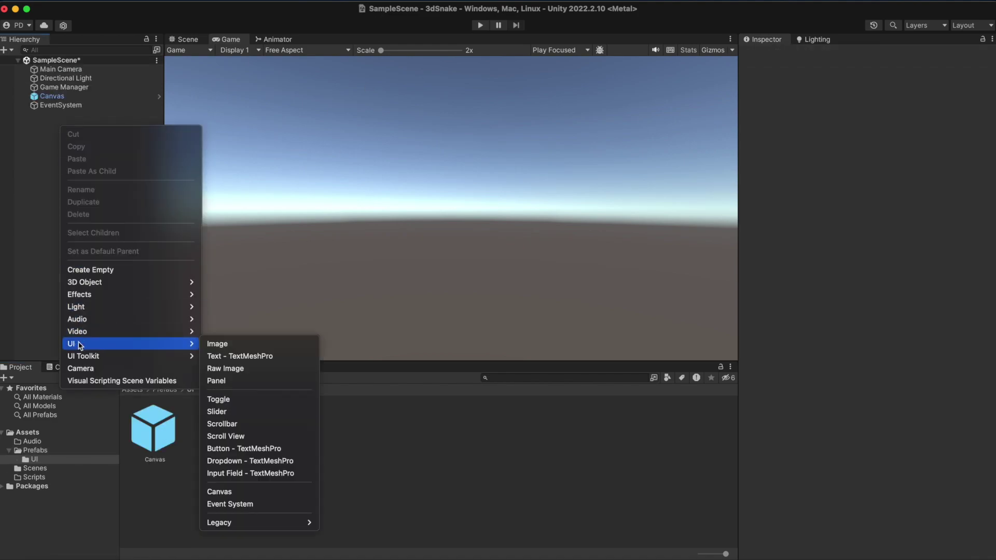
pyautogui.click(228, 382)
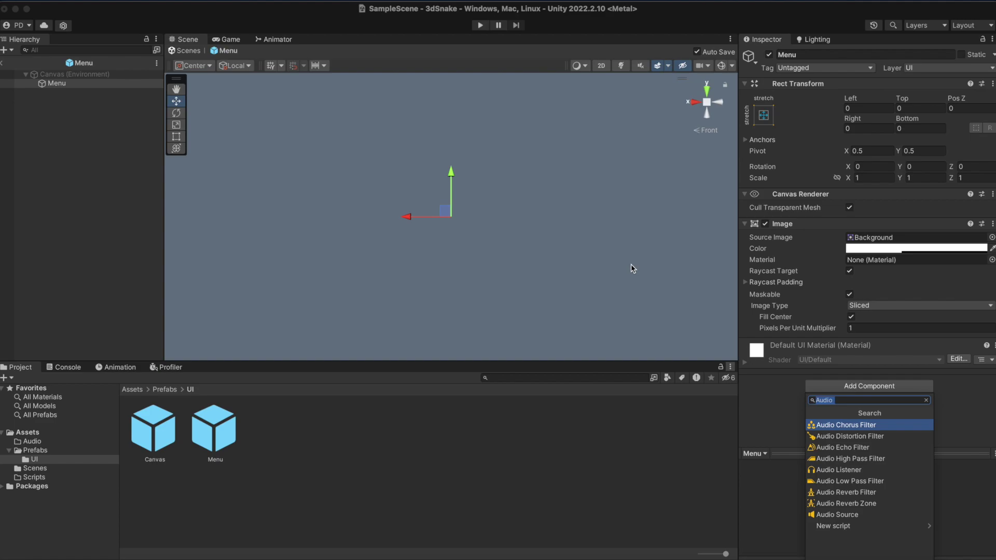
pyautogui.write('vertical')
pyautogui.press('Return')
# Add a TextMeshPro Button under the Canvas
pyautogui.click(2, 62)
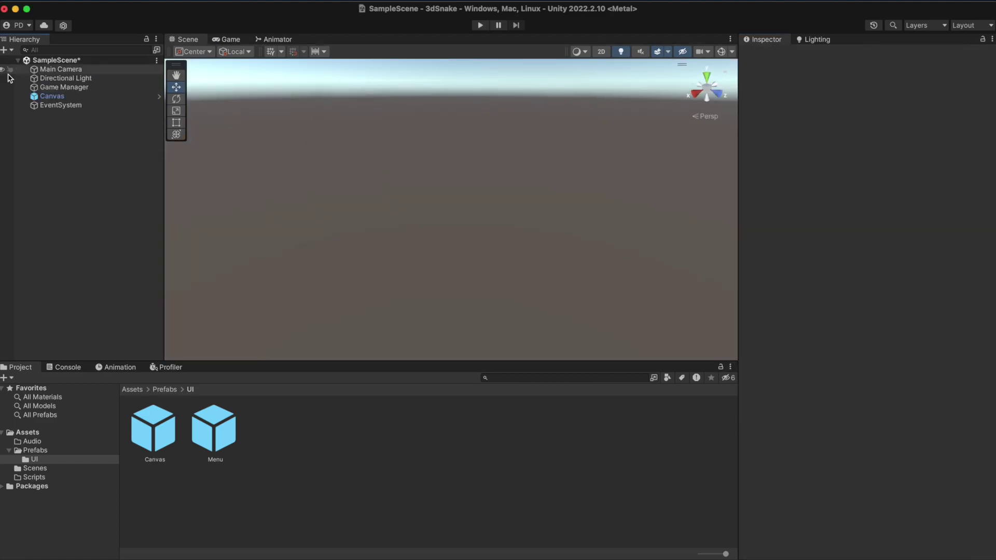
pyautogui.rightClick(60, 135)
pyautogui.moveTo(73, 351)
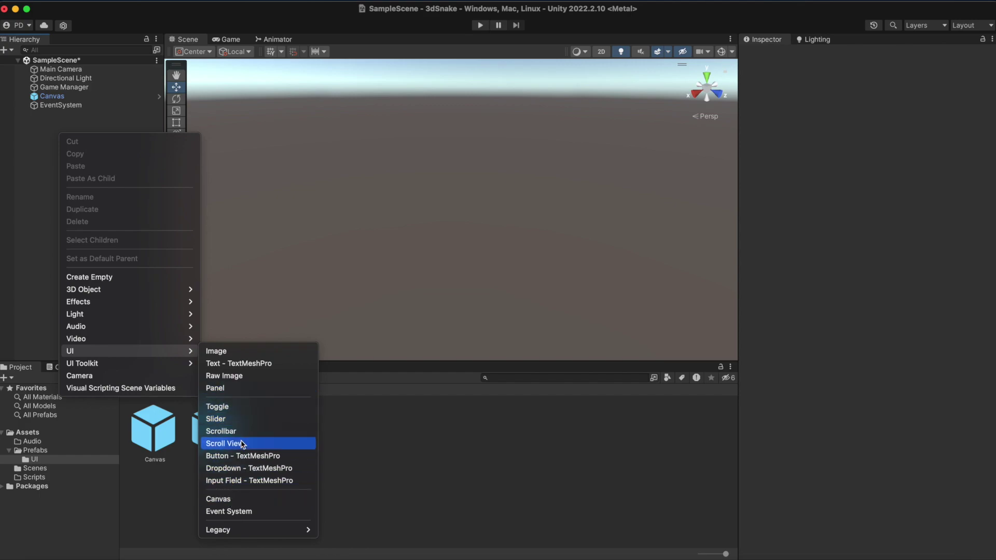
pyautogui.click(243, 455)
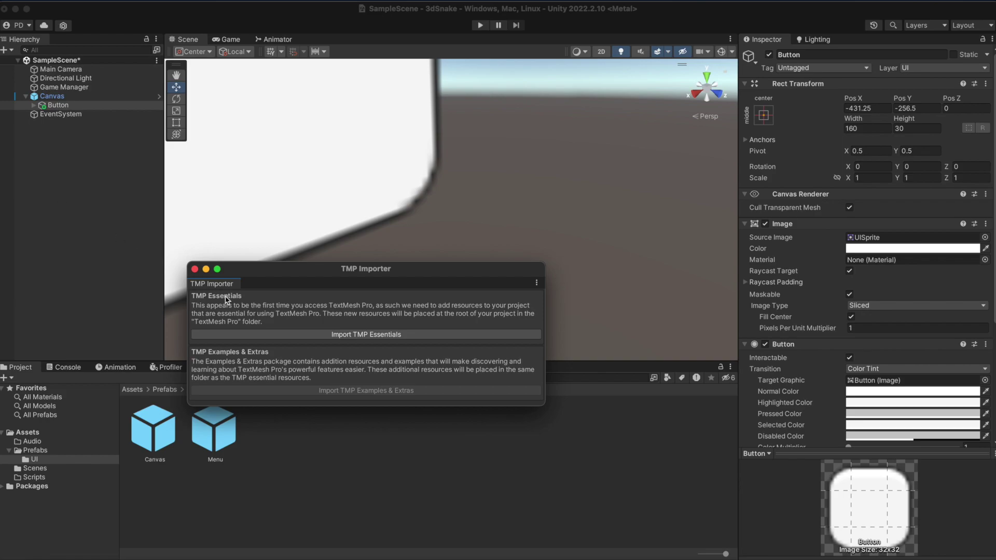
# Import the TextMeshPro essentials and save the Button as a prefab in Prefabs/UI
pyautogui.click(365, 336)
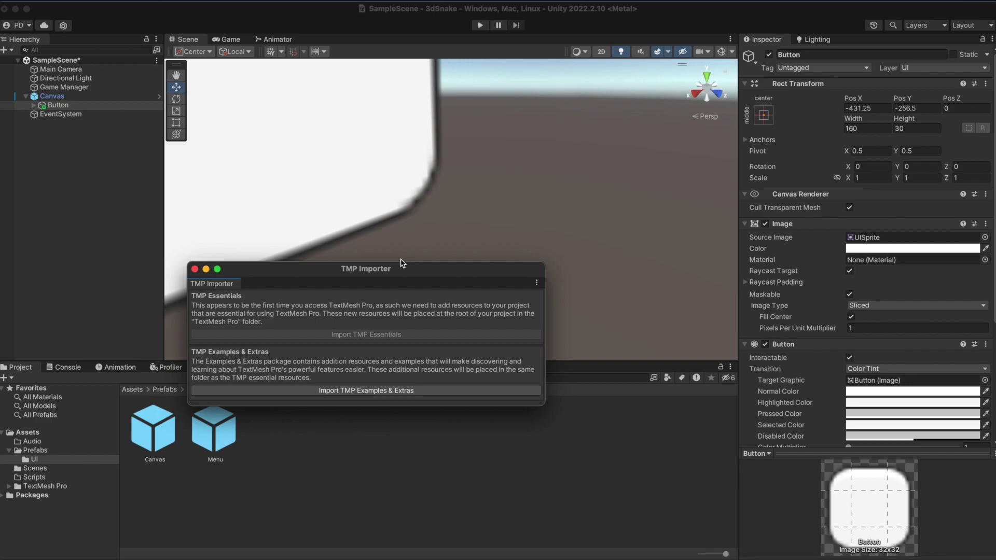
pyautogui.click(194, 269)
pyautogui.moveTo(58, 105); pyautogui.dragTo(264, 422)
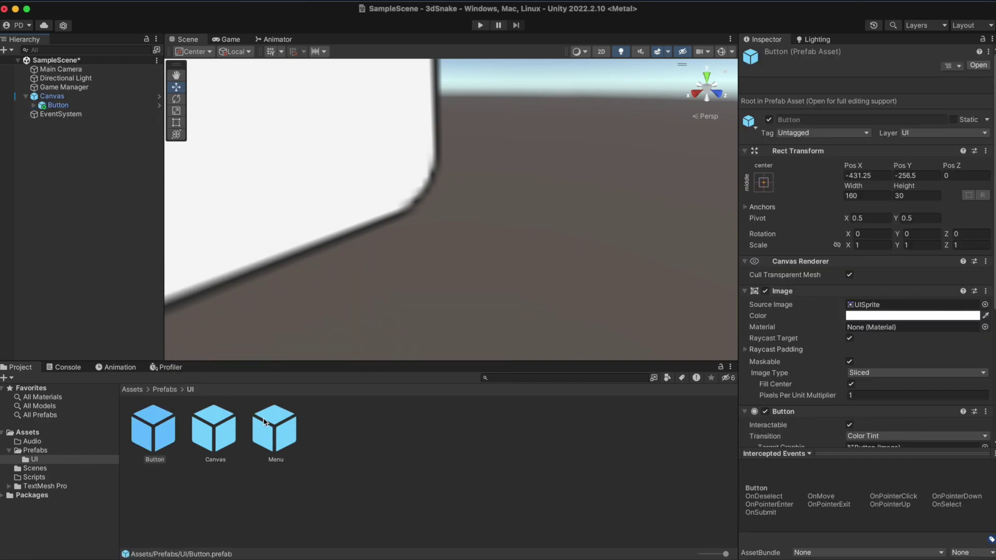
pyautogui.doubleClick(151, 428)
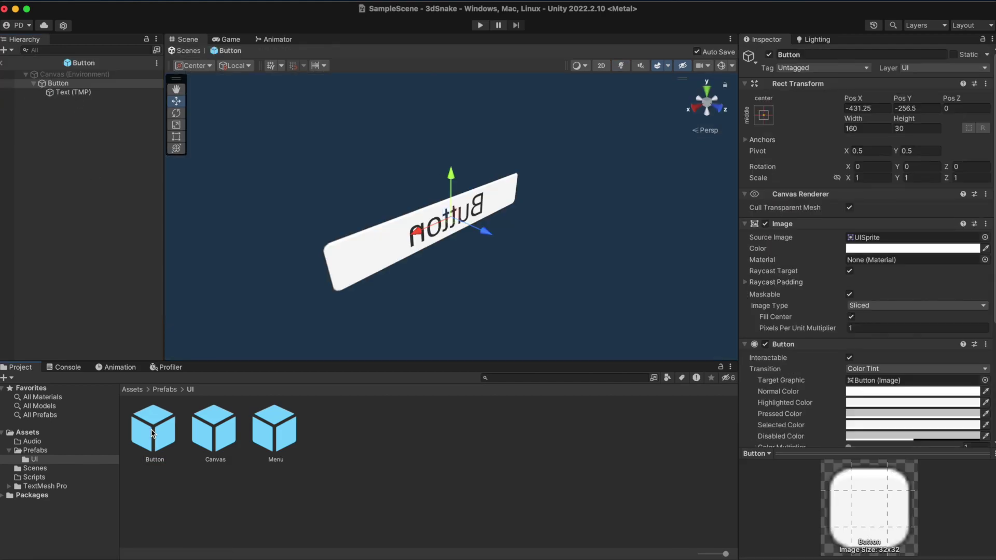
pyautogui.click(718, 113)
pyautogui.click(708, 104)
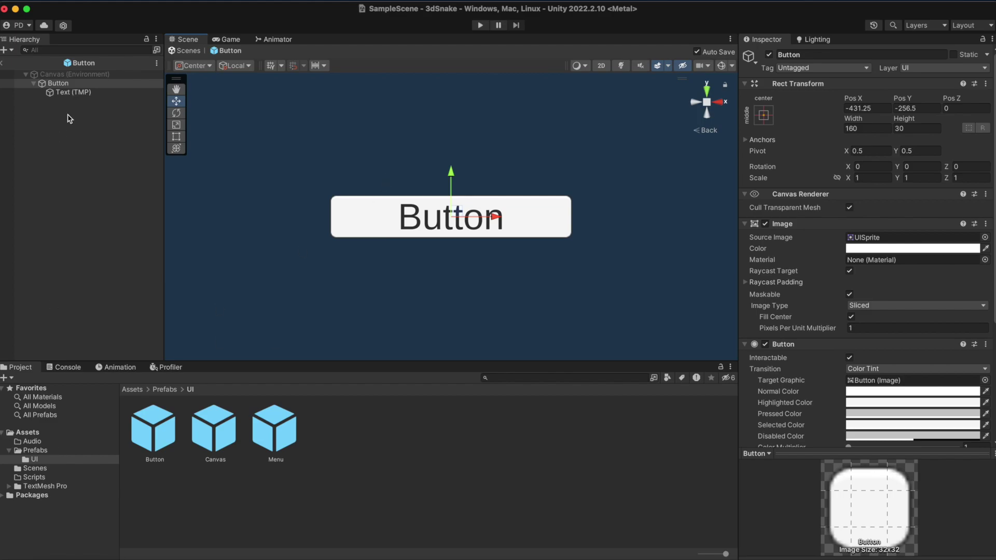
# Make the button label auto-size (min 6, max 60) with black text
pyautogui.click(73, 92)
pyautogui.click(849, 380)
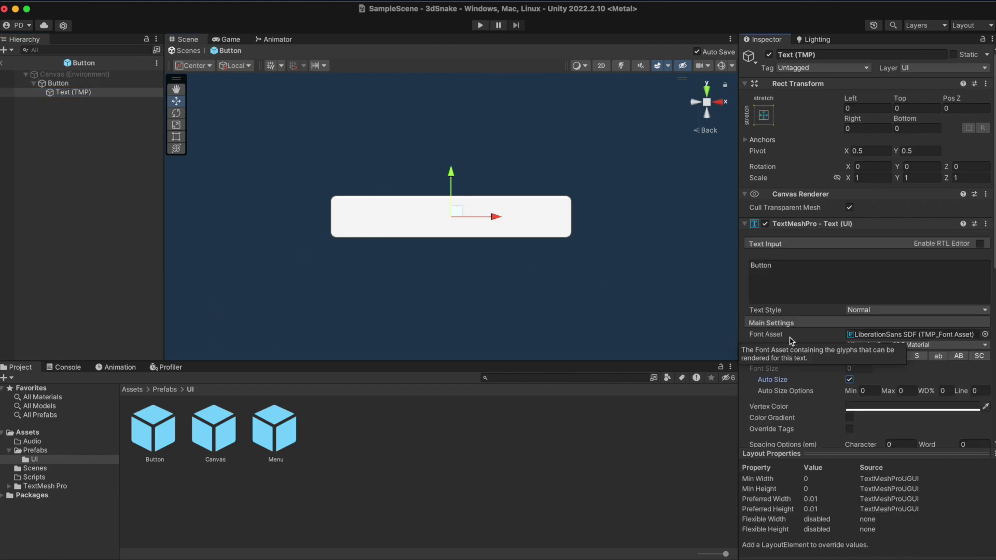
pyautogui.click(905, 391)
pyautogui.write('60')
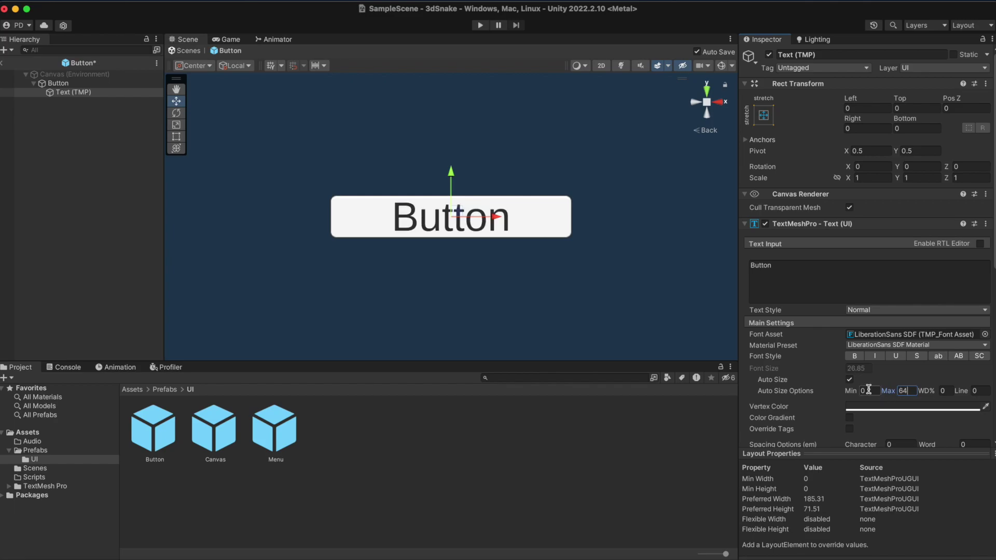
pyautogui.click(869, 389)
pyautogui.write('6')
pyautogui.click(913, 408)
pyautogui.moveTo(888, 428); pyautogui.dragTo(879, 446)
pyautogui.click(859, 314)
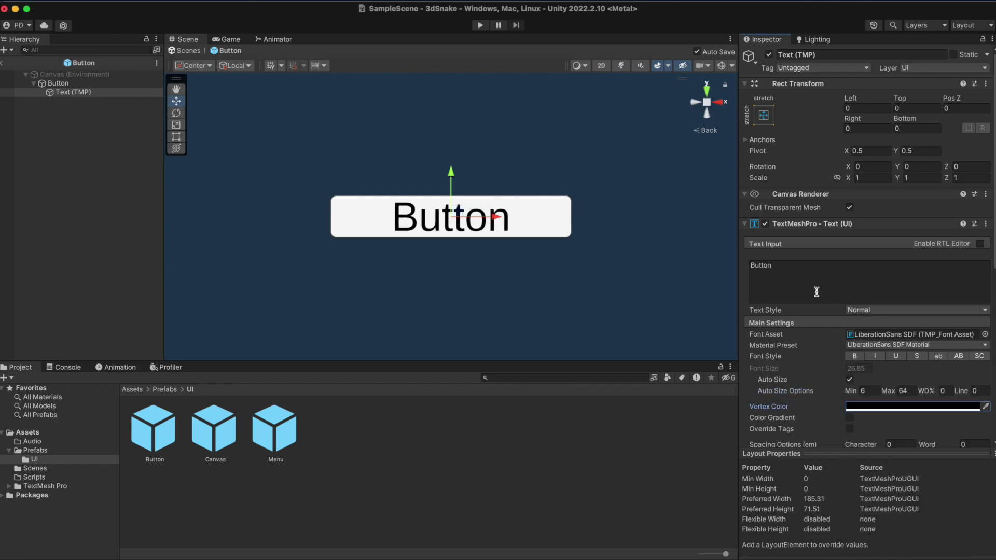
# Create a new folder in Assets and scroll through the Project window
pyautogui.scroll(-1, 829, 397)
pyautogui.click(29, 433)
pyautogui.rightClick(447, 440)
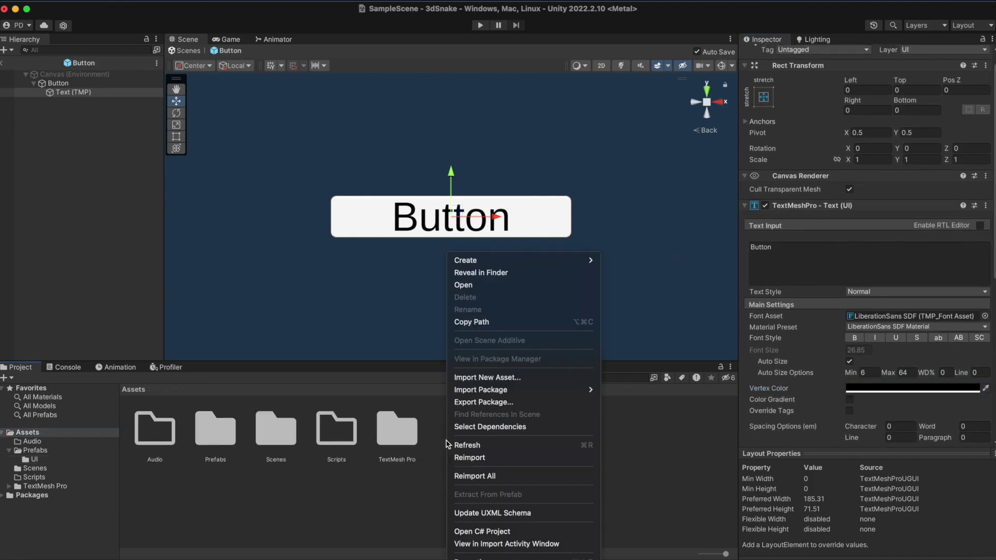
pyautogui.moveTo(459, 262)
pyautogui.click(616, 14)
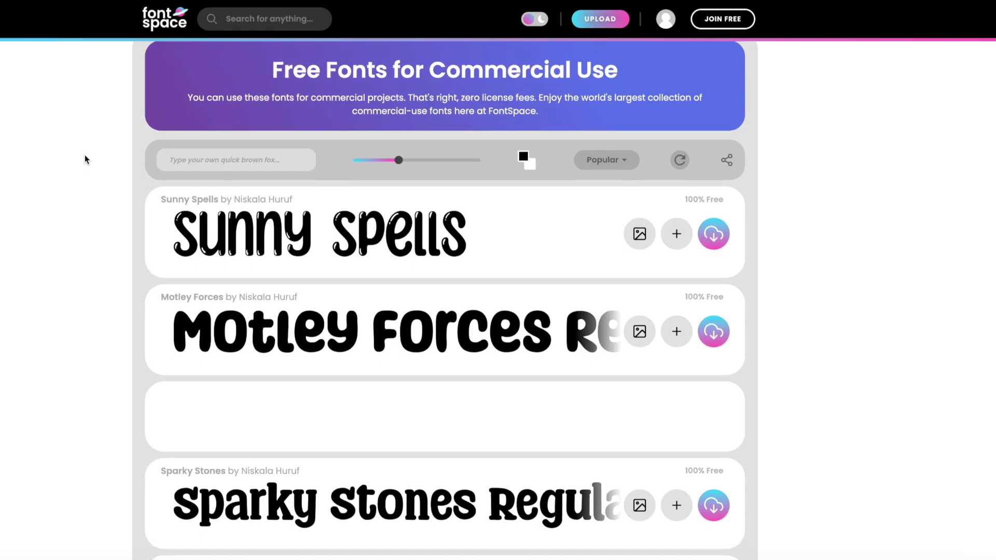
pyautogui.scroll(-14, 86, 155)
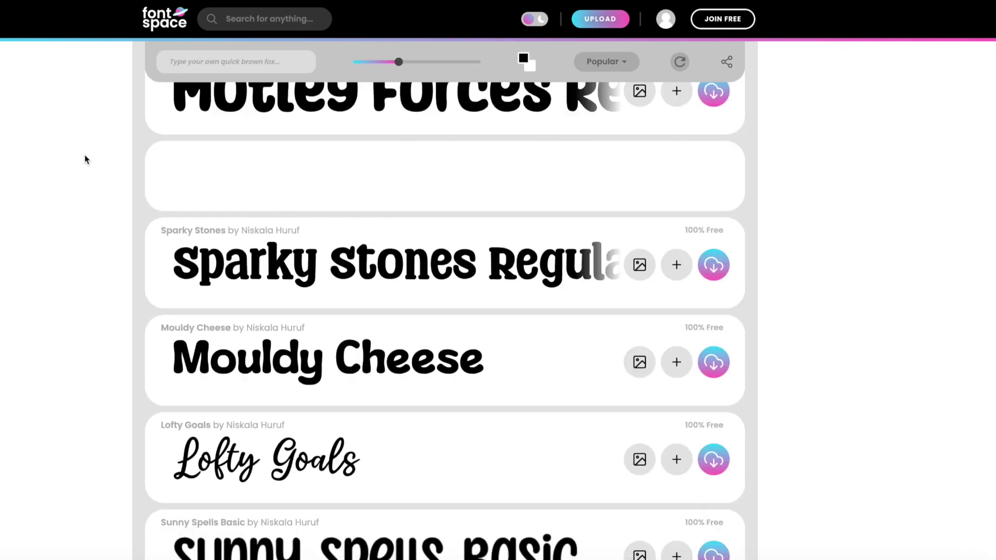
pyautogui.scroll(-4, 85, 154)
pyautogui.scroll(-5, 85, 154)
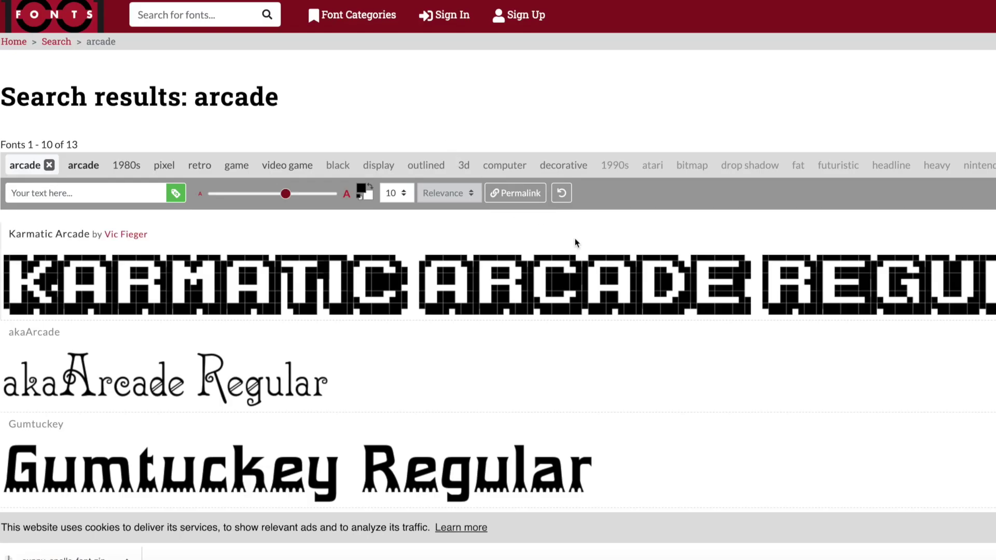
pyautogui.scroll(-4, 576, 240)
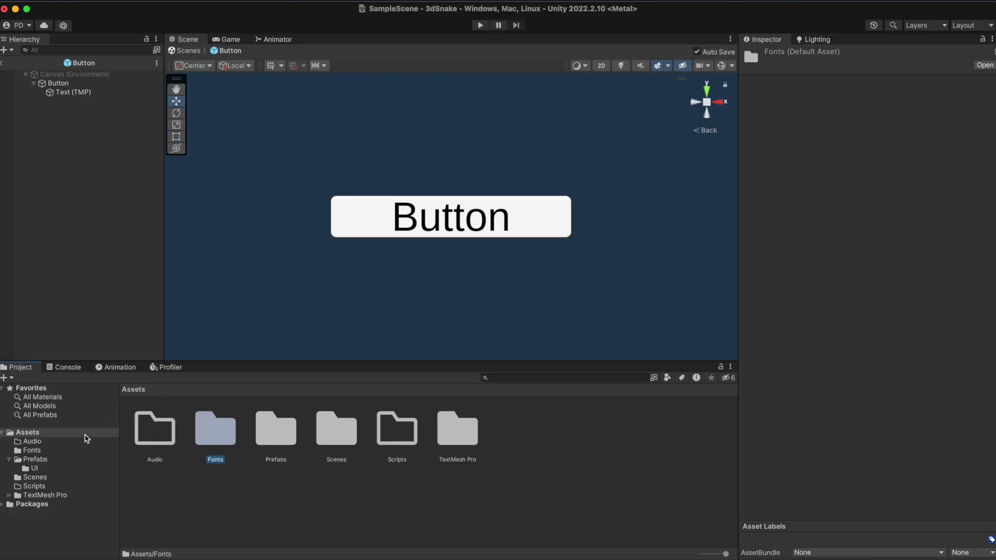
# Generate an SDF font atlas from the karmatic-arcade ka1 font in Font Asset Creator
pyautogui.doubleClick(223, 437)
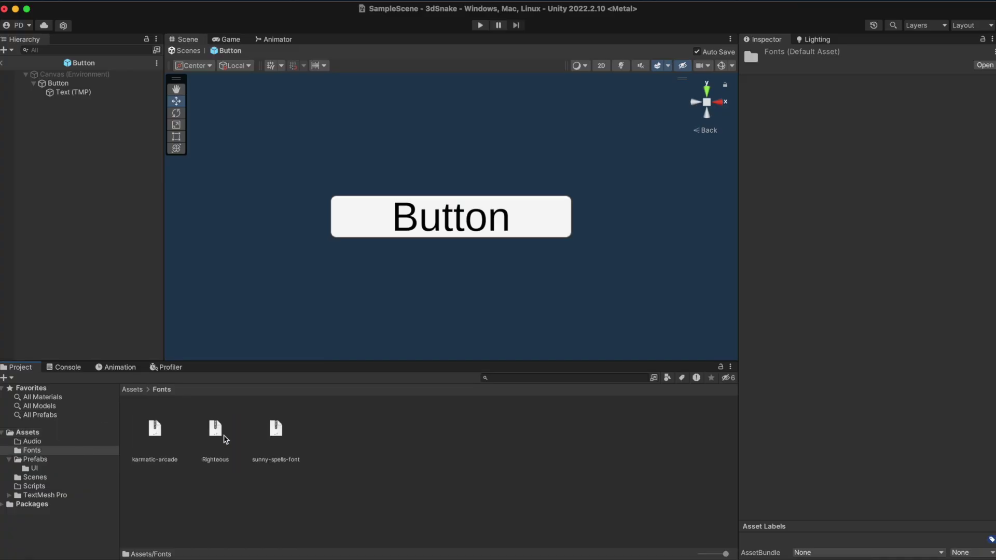
pyautogui.click(158, 437)
pyautogui.doubleClick(158, 435)
pyautogui.click(283, 4)
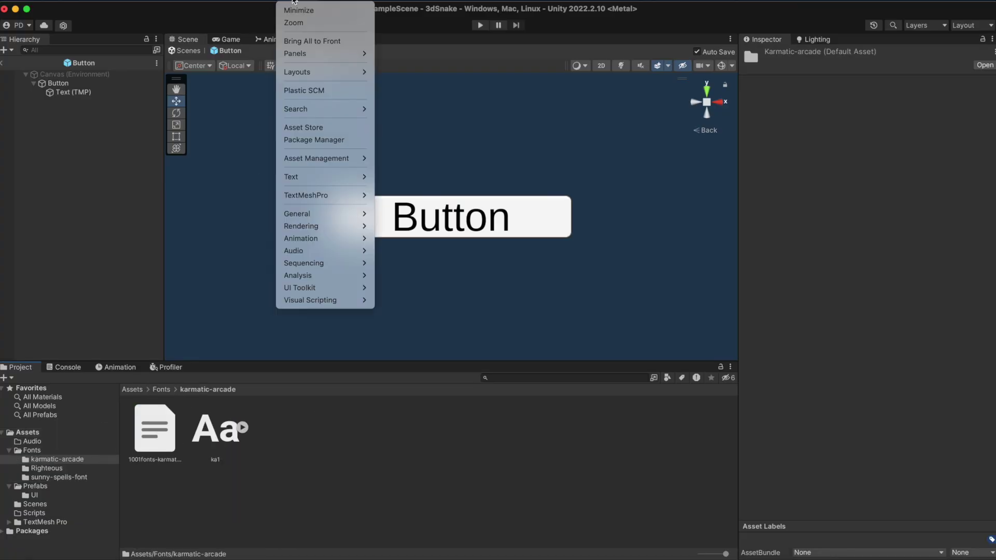
pyautogui.moveTo(332, 193)
pyautogui.click(390, 195)
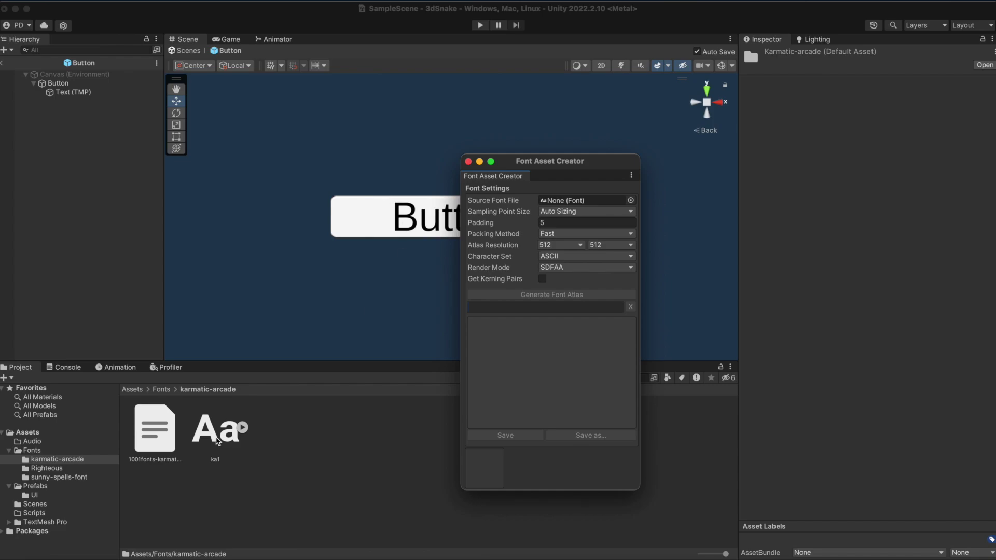
pyautogui.moveTo(569, 194); pyautogui.dragTo(571, 201)
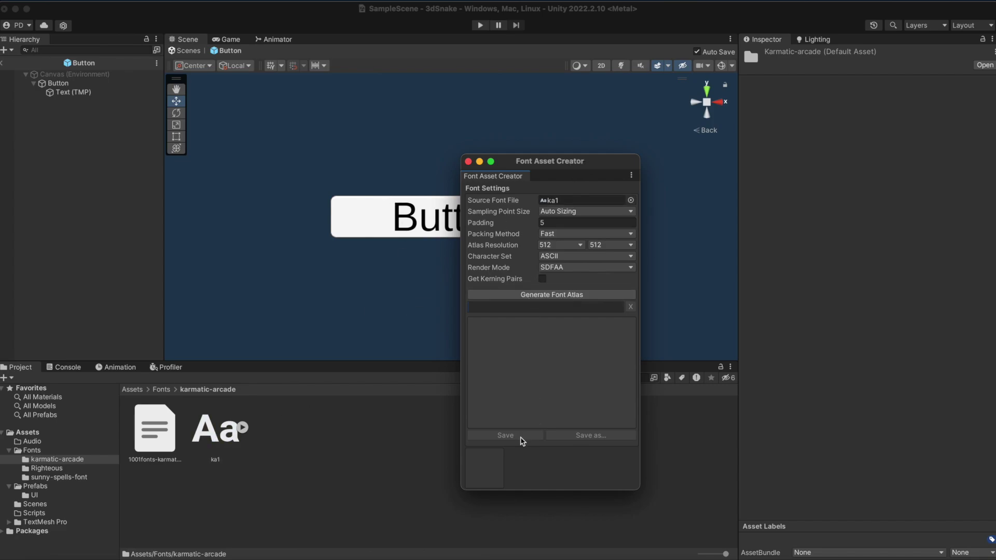
pyautogui.click(522, 295)
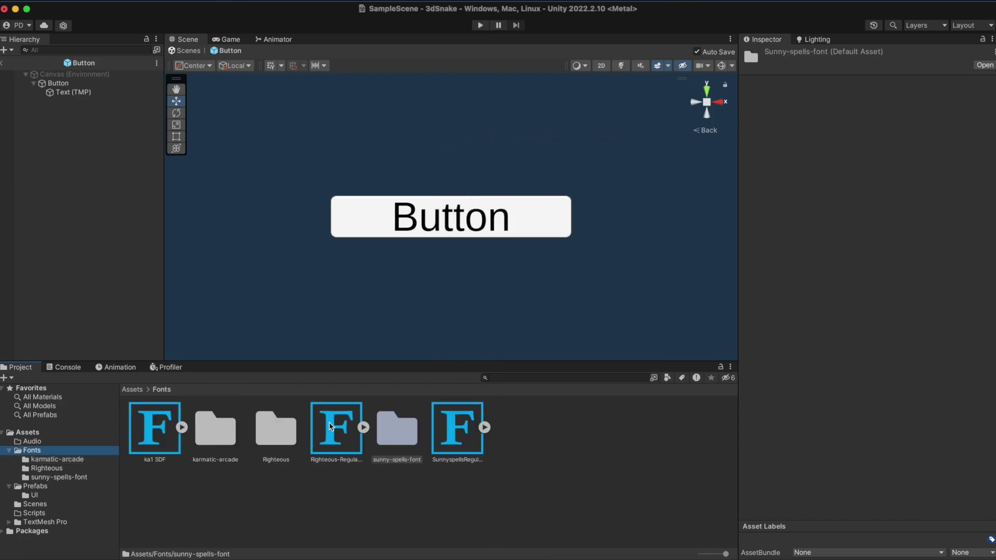
# Give the button label the Righteous-Regular SDF font in white
pyautogui.click(71, 93)
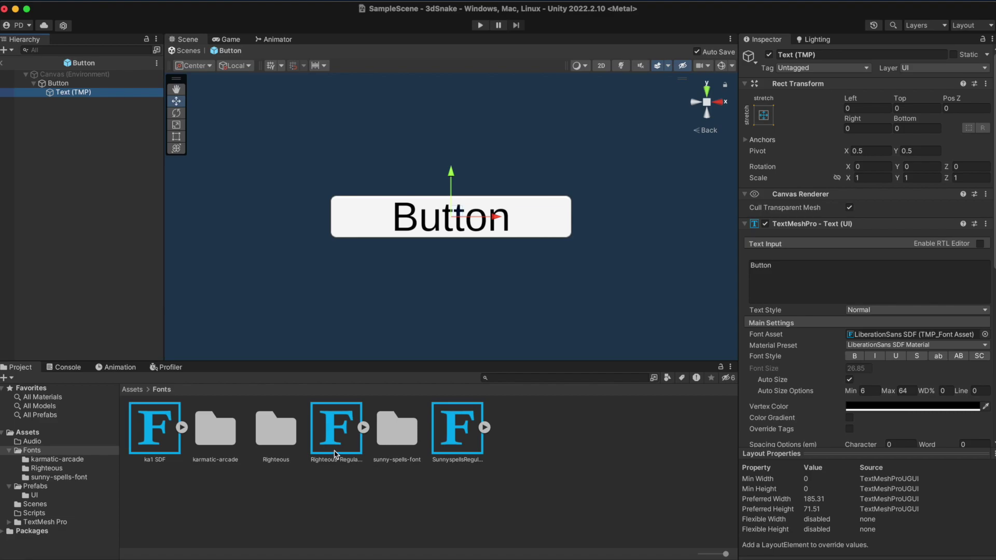
pyautogui.moveTo(335, 454); pyautogui.dragTo(913, 335)
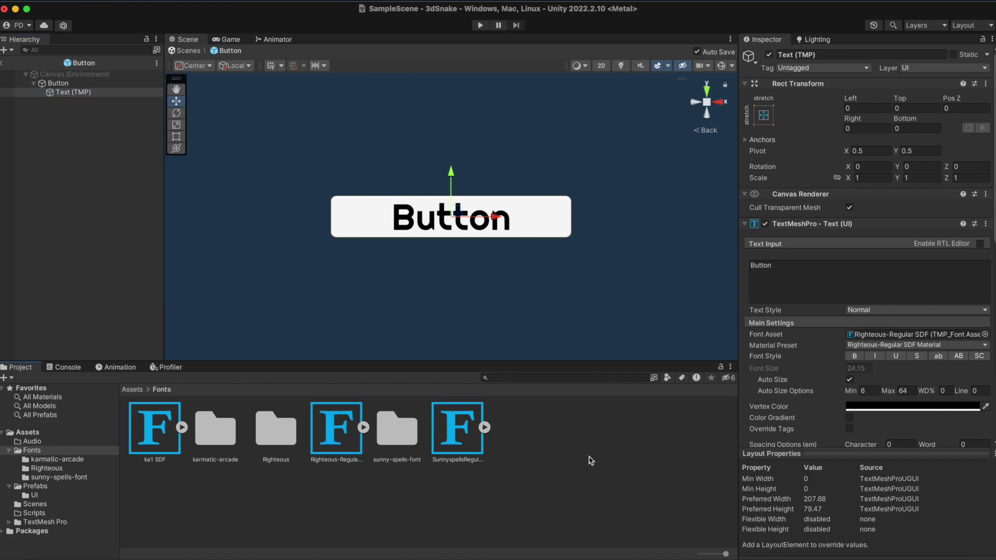
pyautogui.click(869, 407)
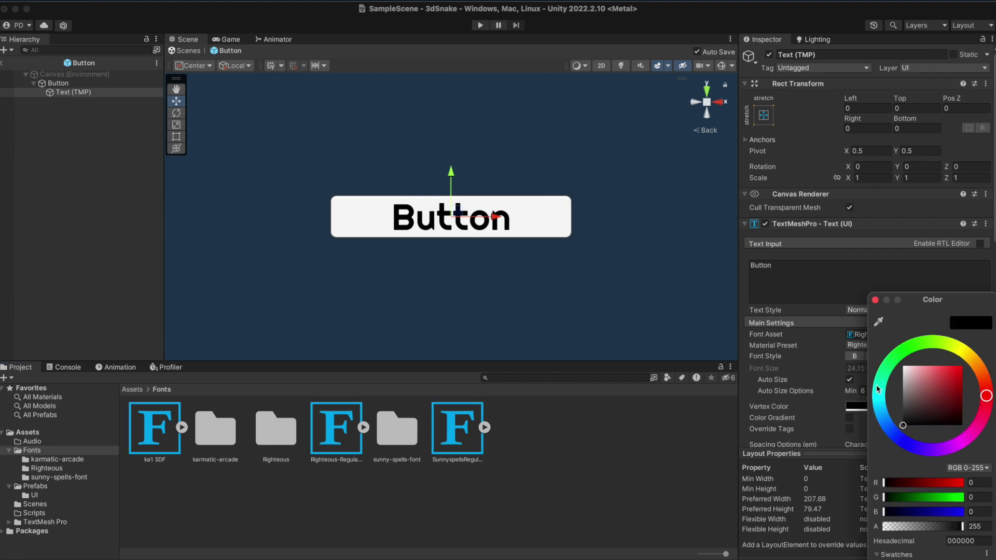
pyautogui.click(904, 367)
pyautogui.click(875, 300)
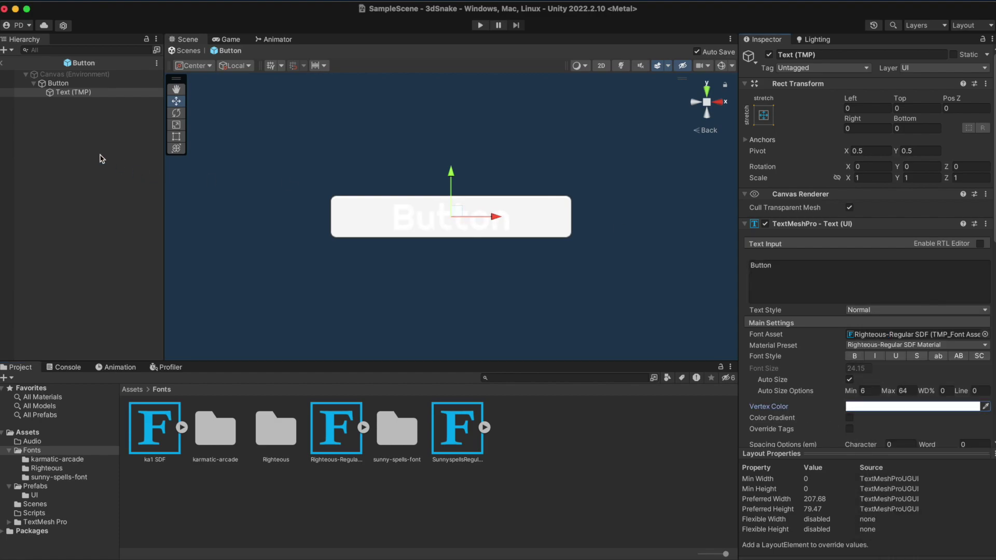
# Apply a vertical white-to-CFCFCF grey colour gradient to the label
pyautogui.click(849, 418)
pyautogui.scroll(-2, 853, 410)
pyautogui.click(858, 381)
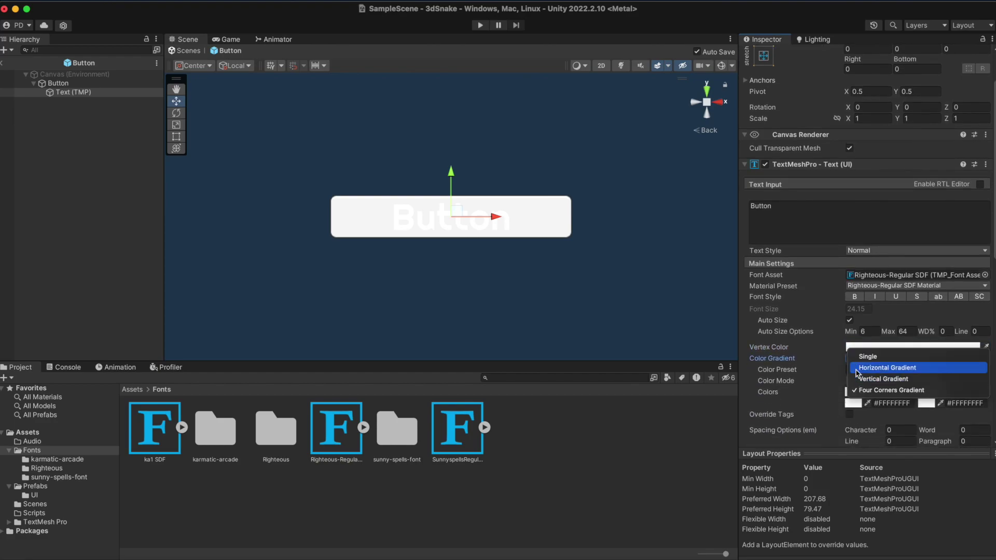
pyautogui.click(857, 370)
pyautogui.click(861, 393)
pyautogui.click(865, 321)
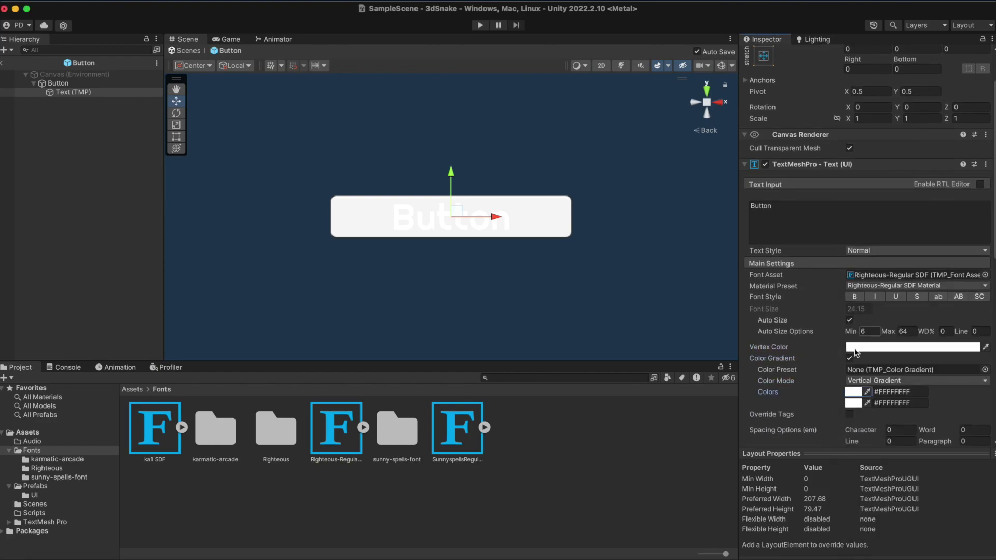
pyautogui.click(853, 405)
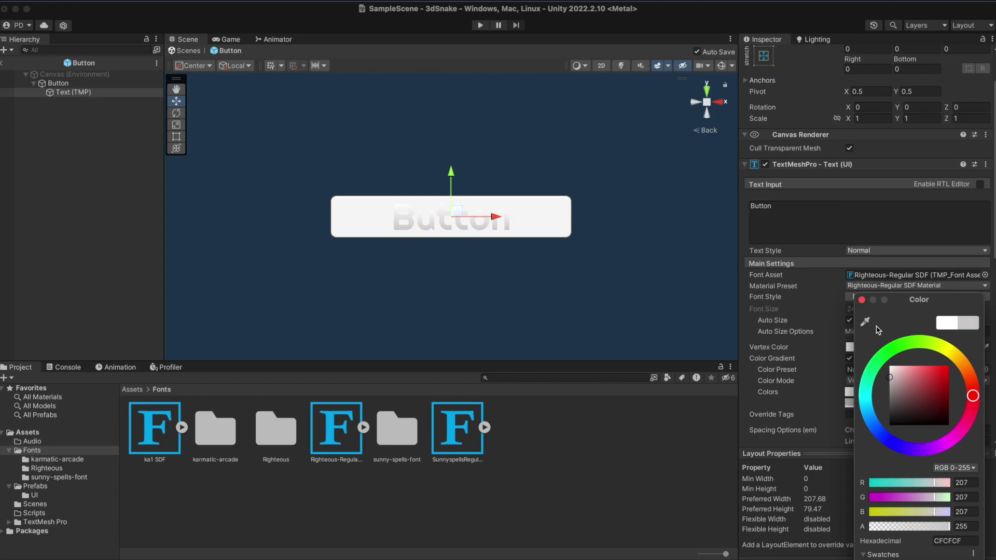
pyautogui.click(862, 300)
# Set the Button's normal colour to black
pyautogui.click(60, 83)
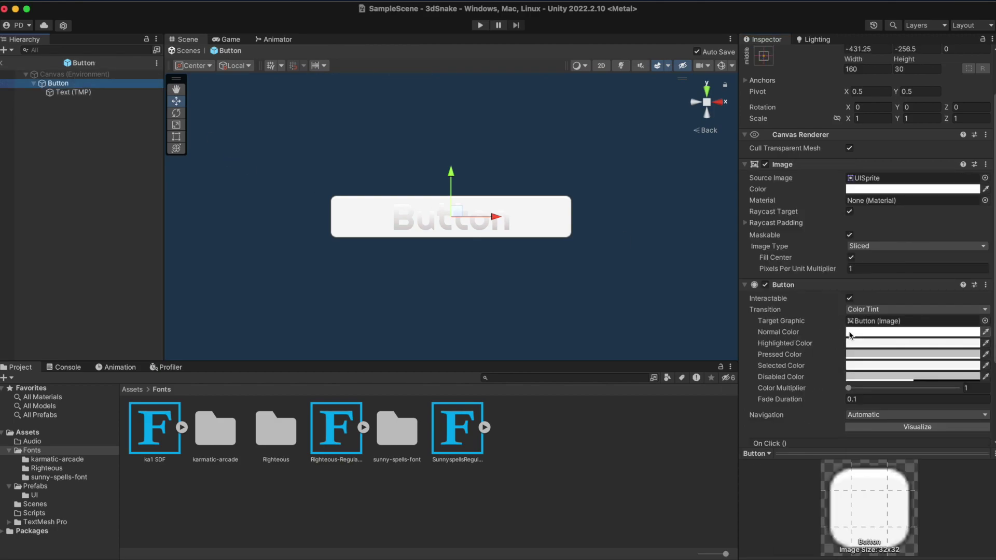
pyautogui.click(855, 333)
pyautogui.moveTo(892, 403); pyautogui.dragTo(841, 486)
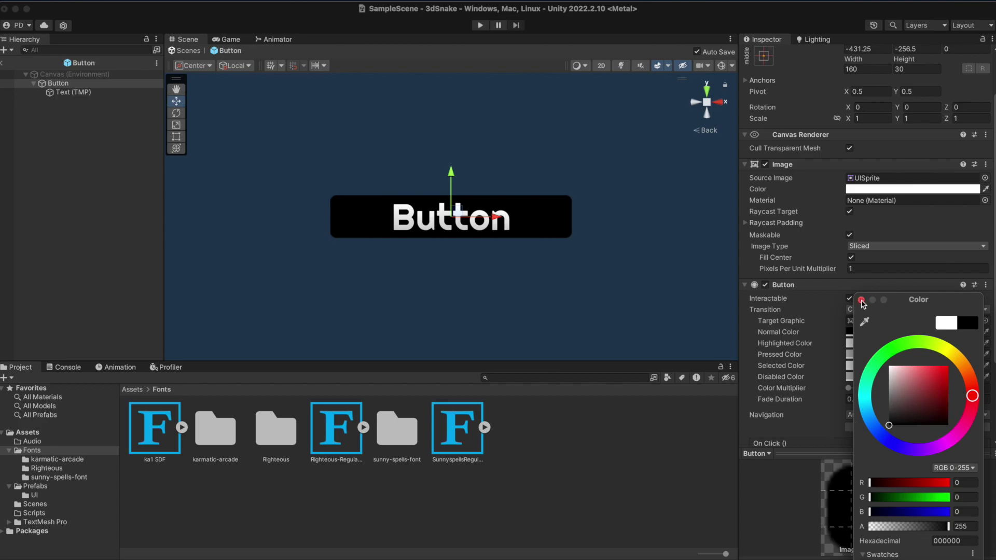
pyautogui.click(862, 300)
# Paste black into the highlighted, pressed, selected and disabled colours
pyautogui.click(73, 92)
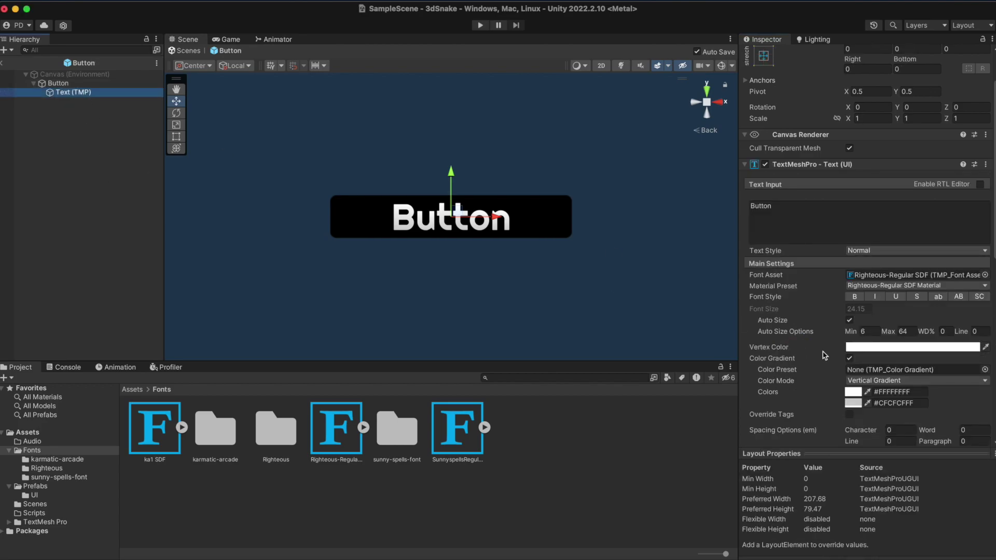
pyautogui.click(59, 83)
pyautogui.rightClick(859, 349)
pyautogui.click(874, 370)
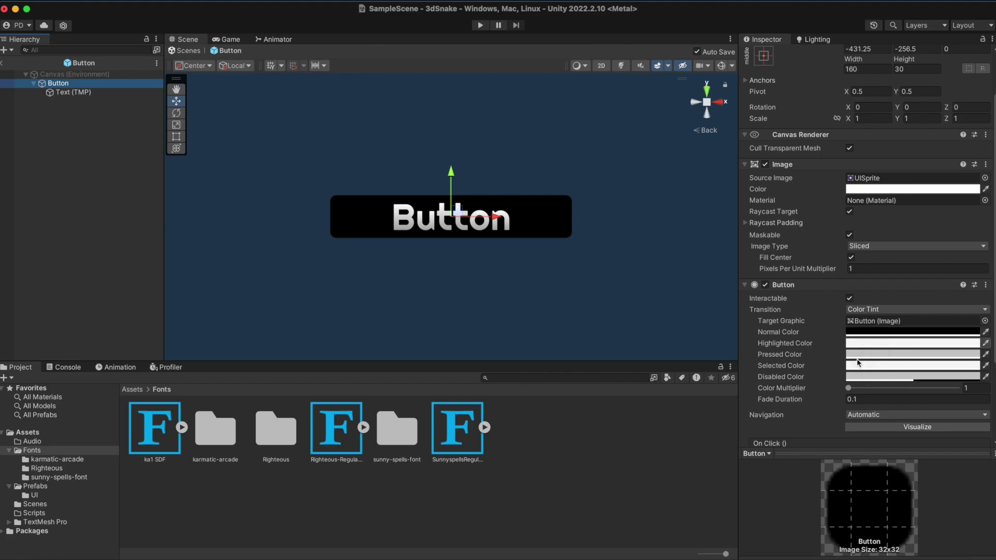
pyautogui.rightClick(860, 354)
pyautogui.click(874, 381)
pyautogui.rightClick(847, 371)
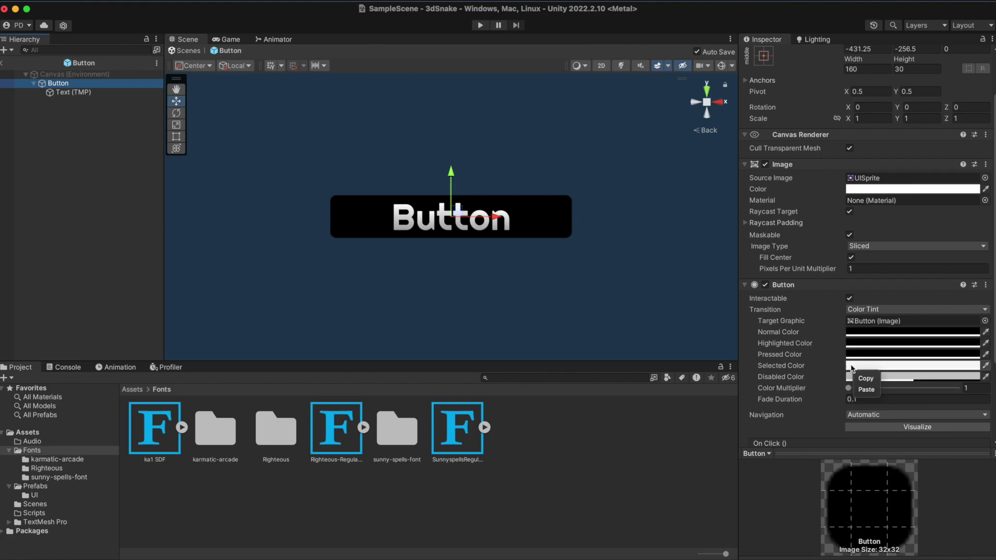
pyautogui.click(861, 393)
pyautogui.rightClick(859, 382)
pyautogui.click(876, 404)
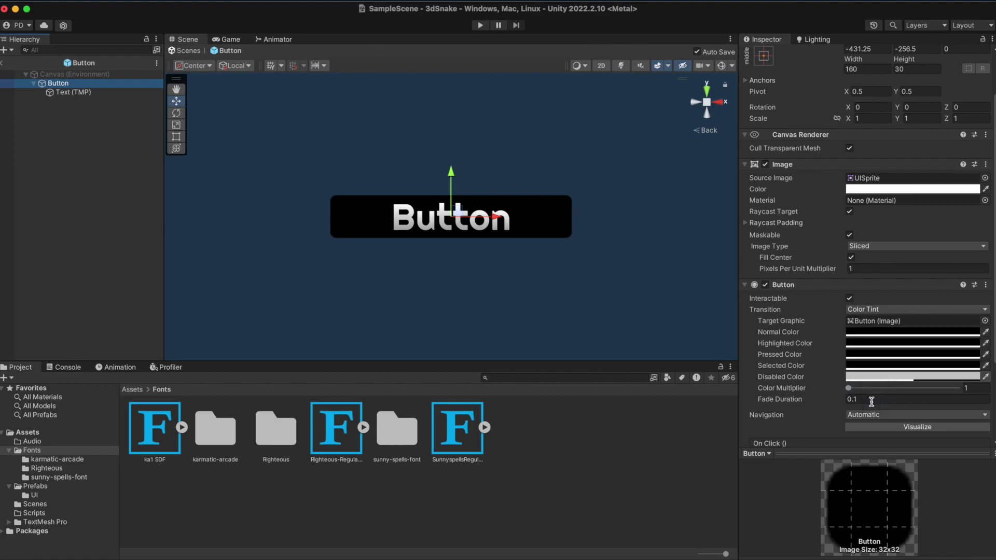
# Make the disabled colour grey 525252 with alpha 100
pyautogui.click(887, 378)
pyautogui.click(905, 406)
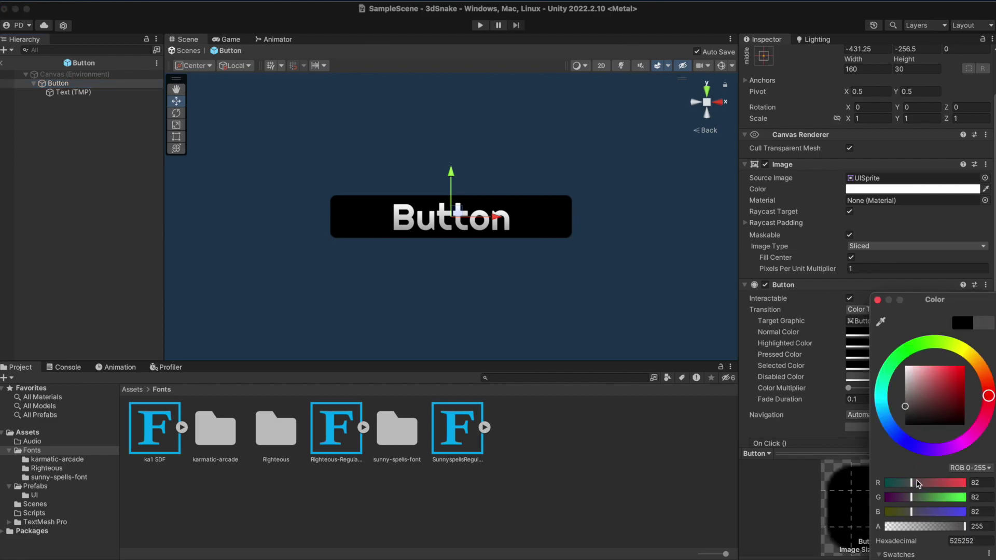
pyautogui.write('100')
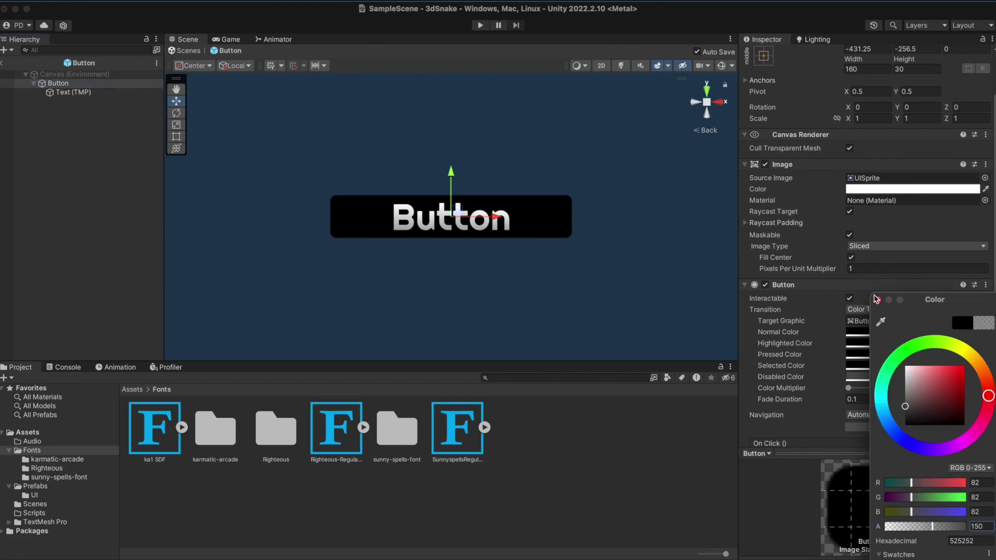
pyautogui.click(876, 299)
# Make the highlighted colour dark blue 00065A
pyautogui.click(857, 357)
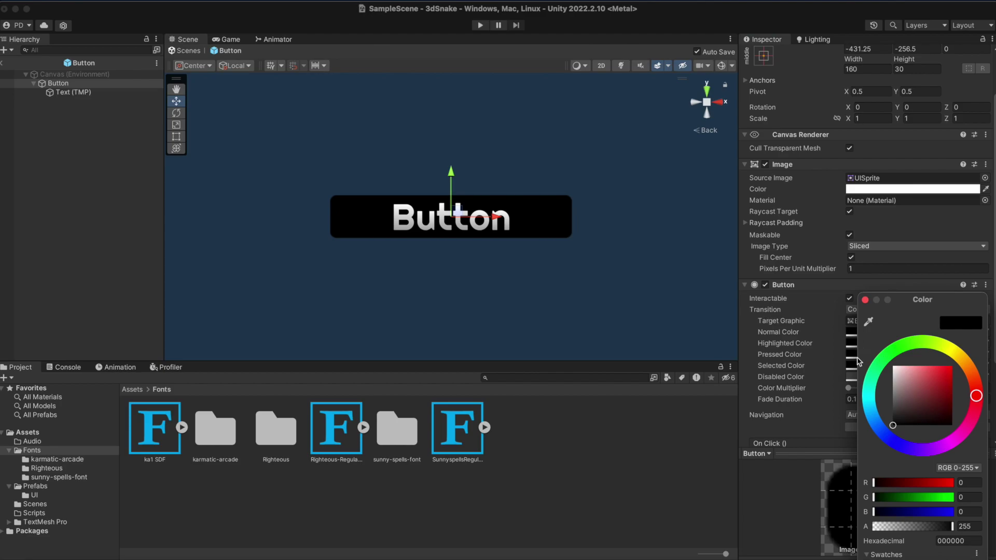
pyautogui.click(895, 404)
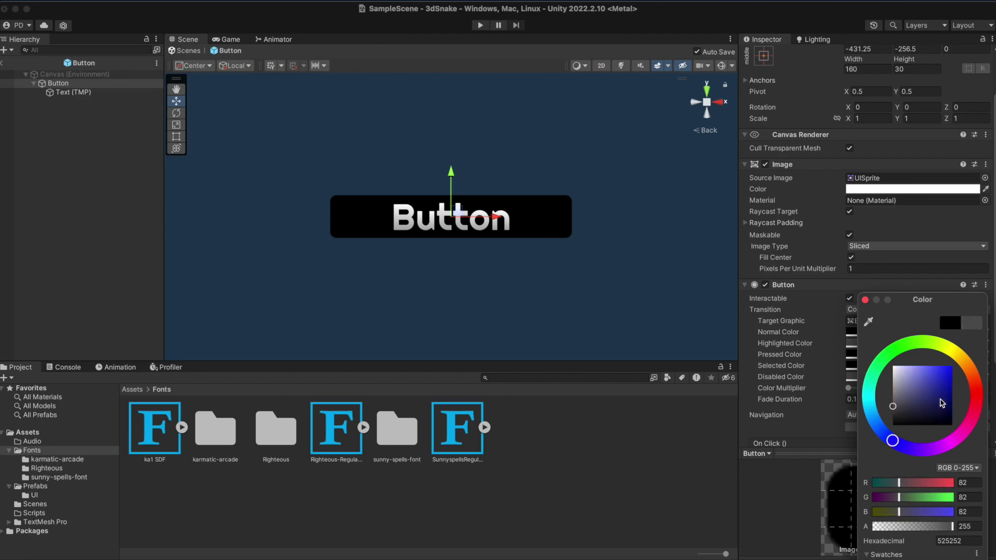
pyautogui.click(952, 403)
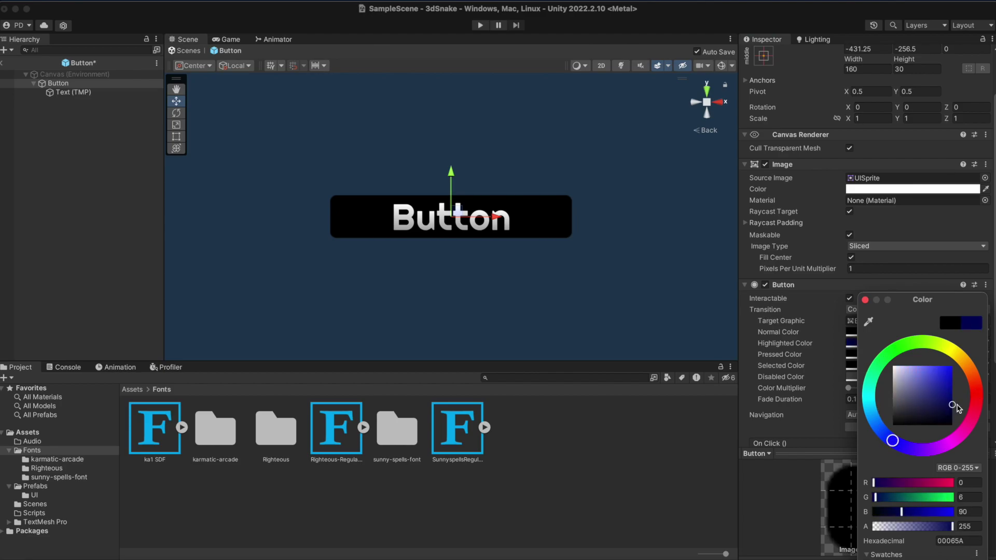
pyautogui.moveTo(957, 405); pyautogui.dragTo(957, 410)
# Create a UI folder inside Scripts
pyautogui.click(865, 300)
pyautogui.click(34, 495)
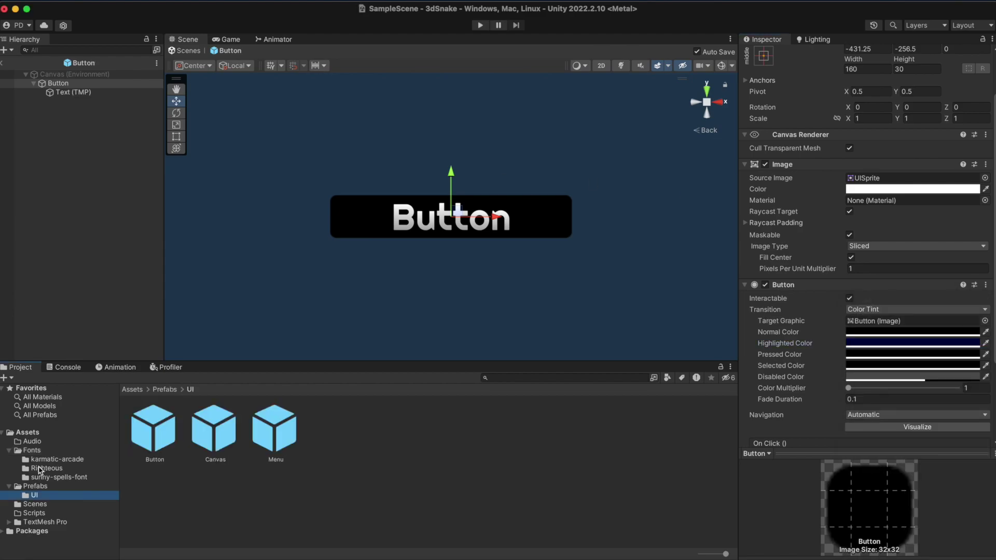
pyautogui.click(32, 514)
pyautogui.rightClick(204, 456)
pyautogui.moveTo(223, 260)
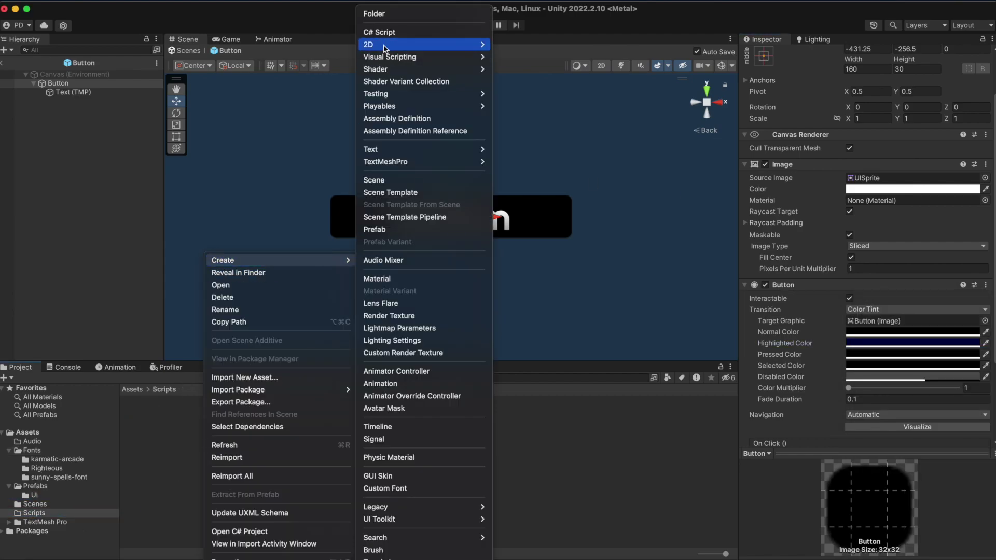
pyautogui.click(383, 16)
pyautogui.write('UI')
pyautogui.press('Return')
pyautogui.doubleClick(152, 442)
# Create a C# script named Button in Scripts/UI and open it for editing
pyautogui.rightClick(202, 437)
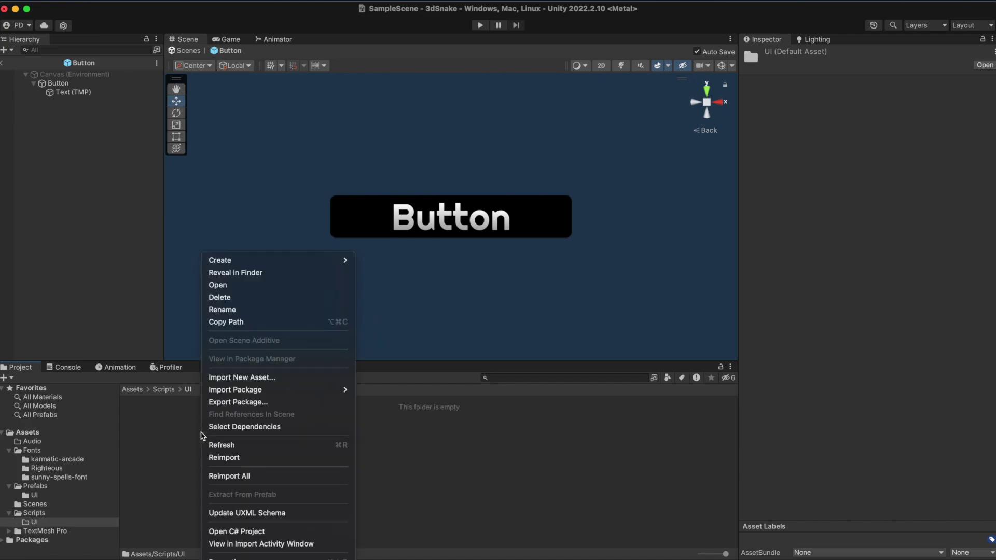
pyautogui.moveTo(223, 260)
pyautogui.click(375, 32)
pyautogui.write('Button')
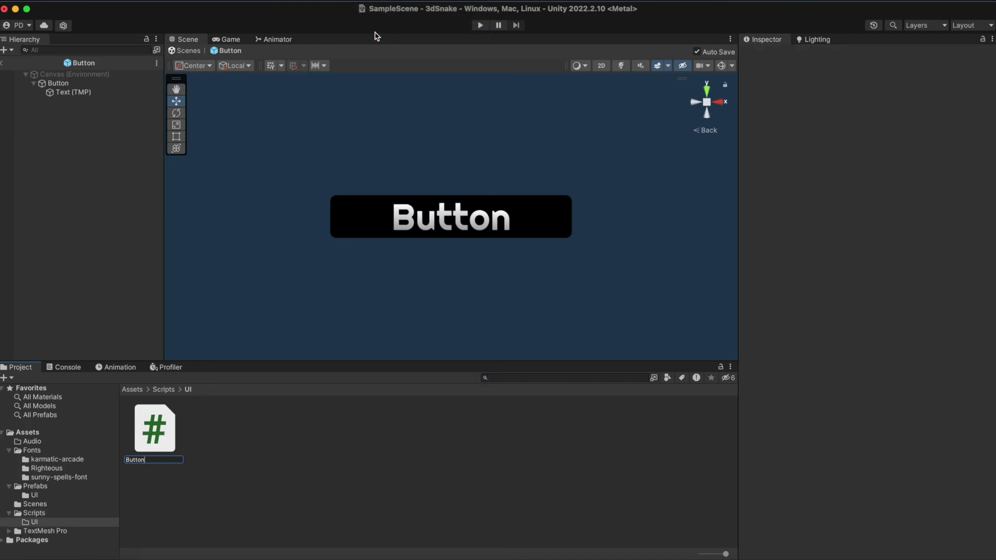
pyautogui.press('Return')
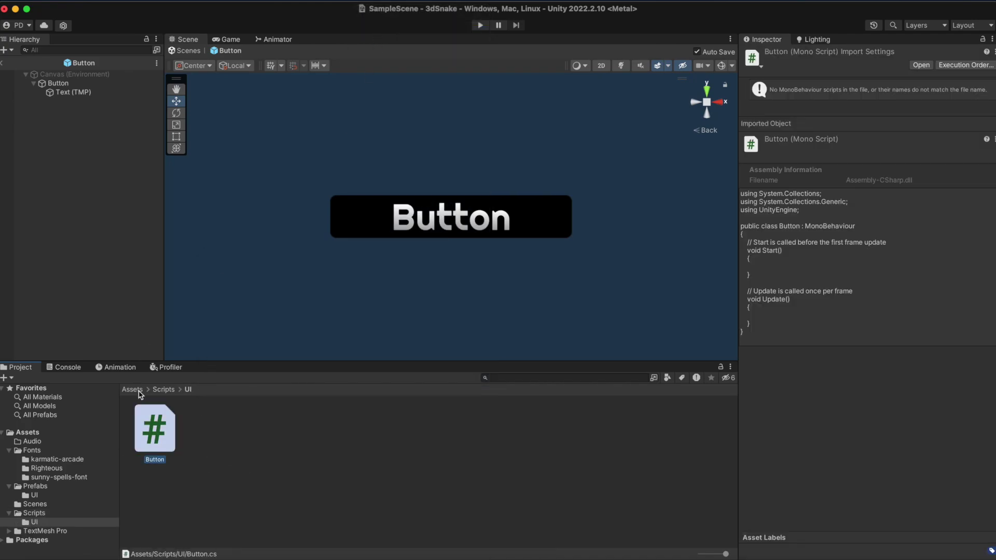
pyautogui.doubleClick(156, 430)
# Make Button implement IPointerEnterHandler, adding the UnityEngine.EventSystems using and an OnPointerEnter stub
pyautogui.write(', IPointerEnterHandler')
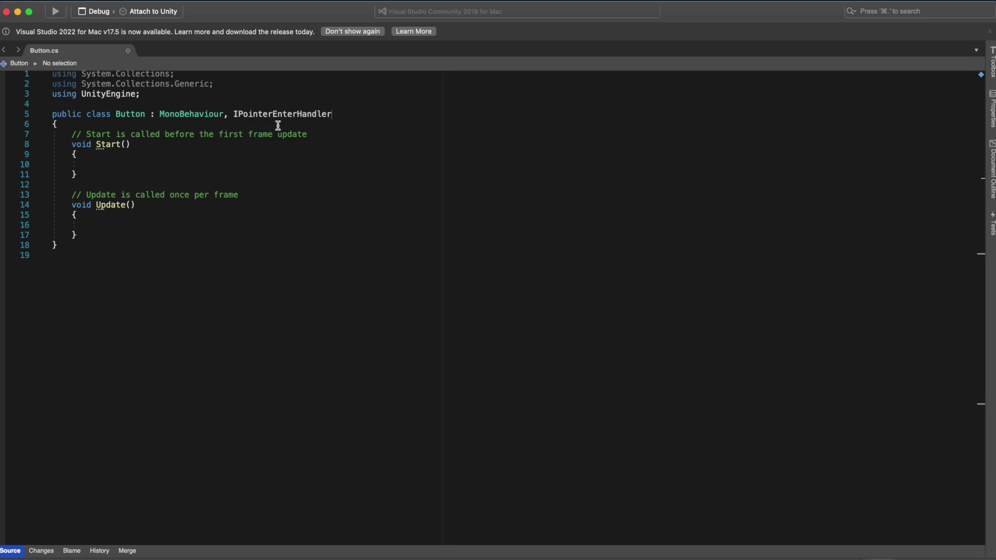
pyautogui.click(265, 130)
pyautogui.click(268, 145)
pyautogui.click(253, 142)
pyautogui.click(254, 157)
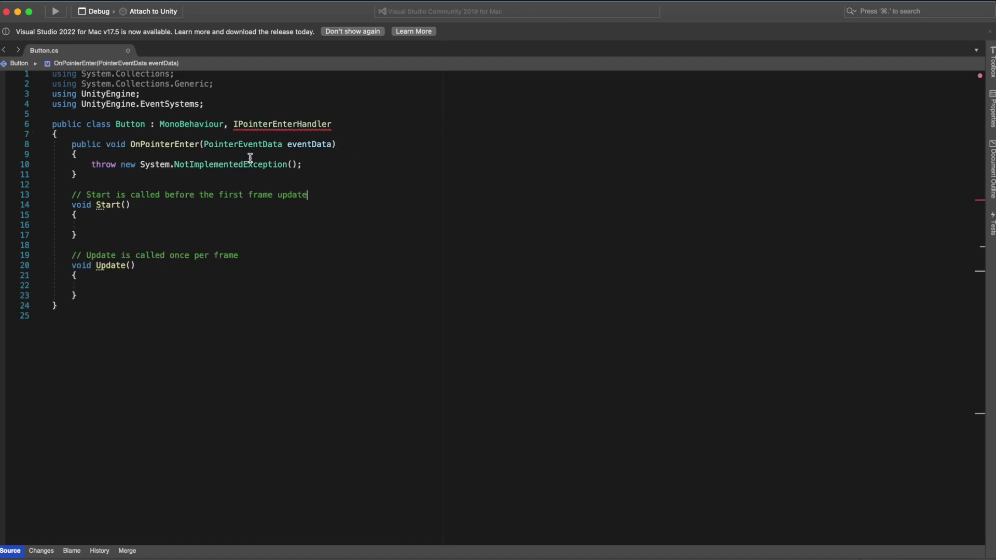
# Add IPointerExitHandler to the class declaration and generate its OnPointerExit stub
pyautogui.moveTo(225, 124); pyautogui.dragTo(332, 124)
pyautogui.press('super+c')
pyautogui.press('Right')
pyautogui.write(',')
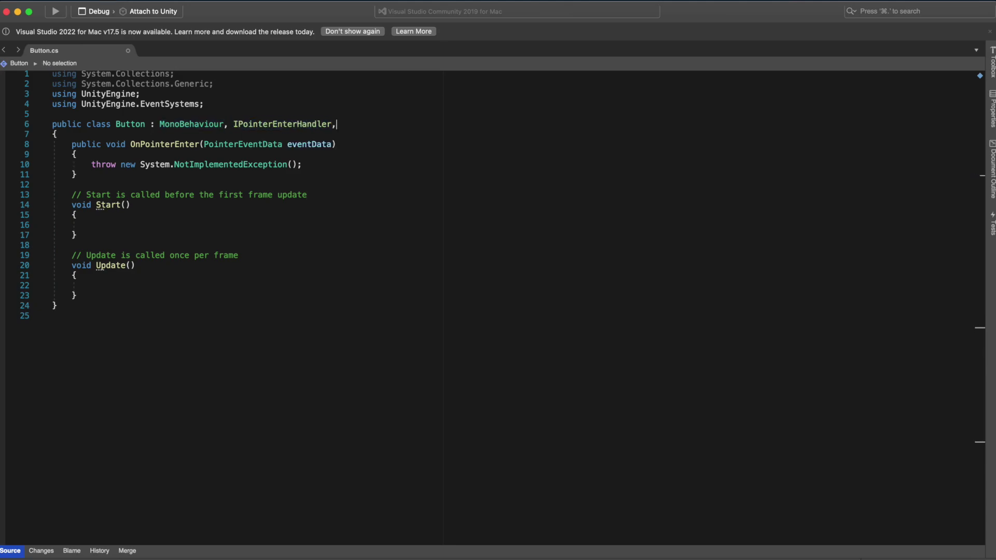
pyautogui.press('super+v')
pyautogui.click(405, 125)
pyautogui.press('BackSpace')
pyautogui.press('BackSpace')
pyautogui.press('BackSpace')
pyautogui.press('BackSpace')
pyautogui.press('BackSpace')
pyautogui.write('Exit')
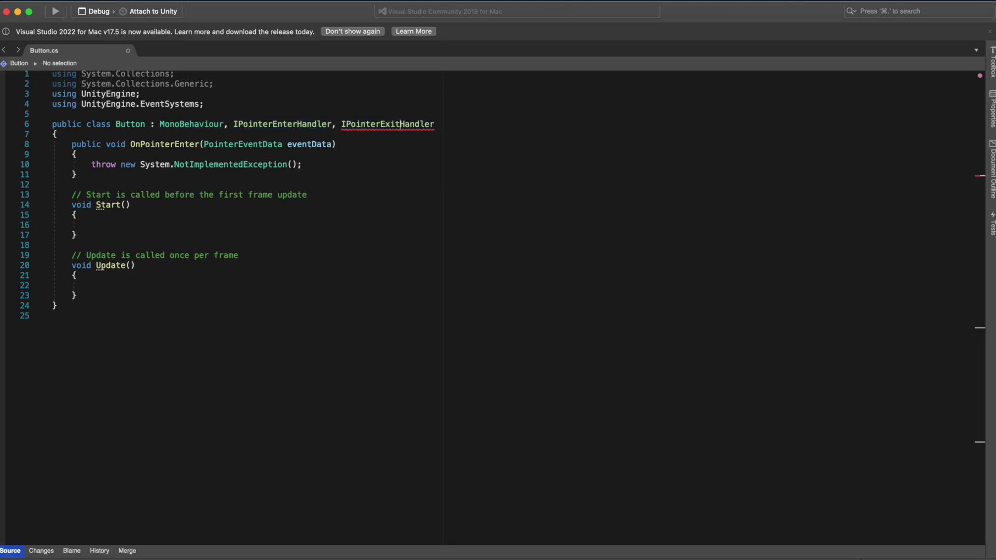
pyautogui.click(394, 142)
pyautogui.click(397, 155)
# Replace the Update method with an empty ReturnToNormalSize() method
pyautogui.moveTo(71, 305); pyautogui.dragTo(94, 346)
pyautogui.write('void ')
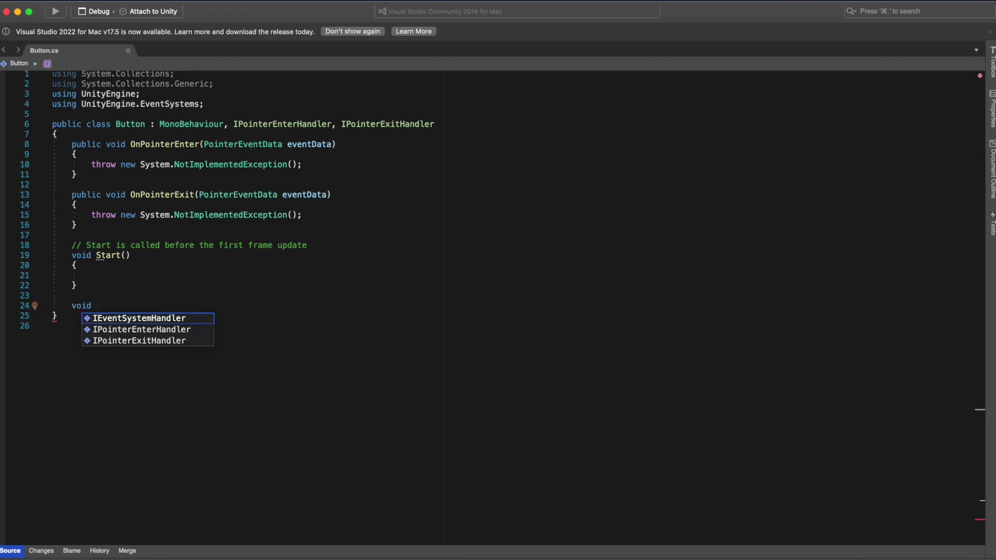
pyautogui.write('ReturnToNor')
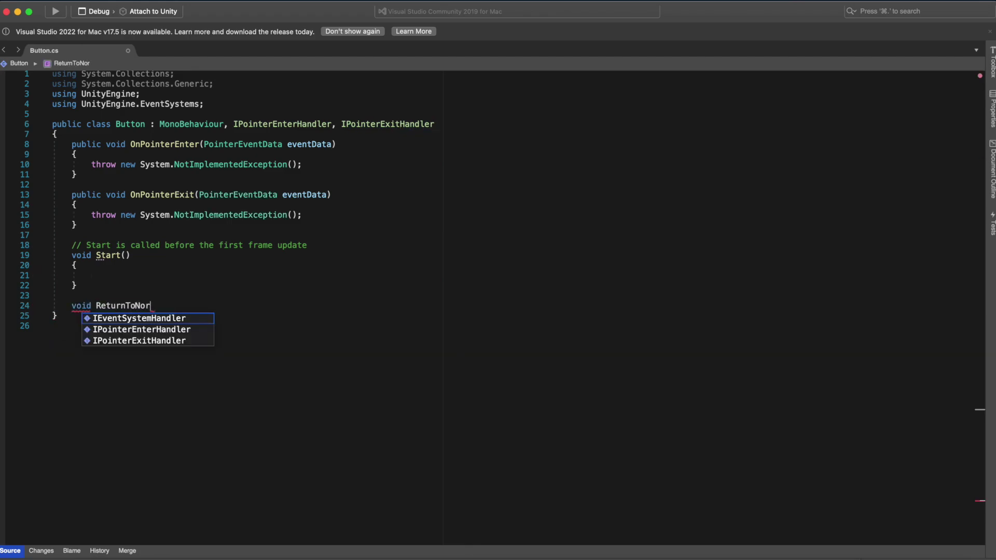
pyautogui.write('malSize() {')
pyautogui.press('Return')
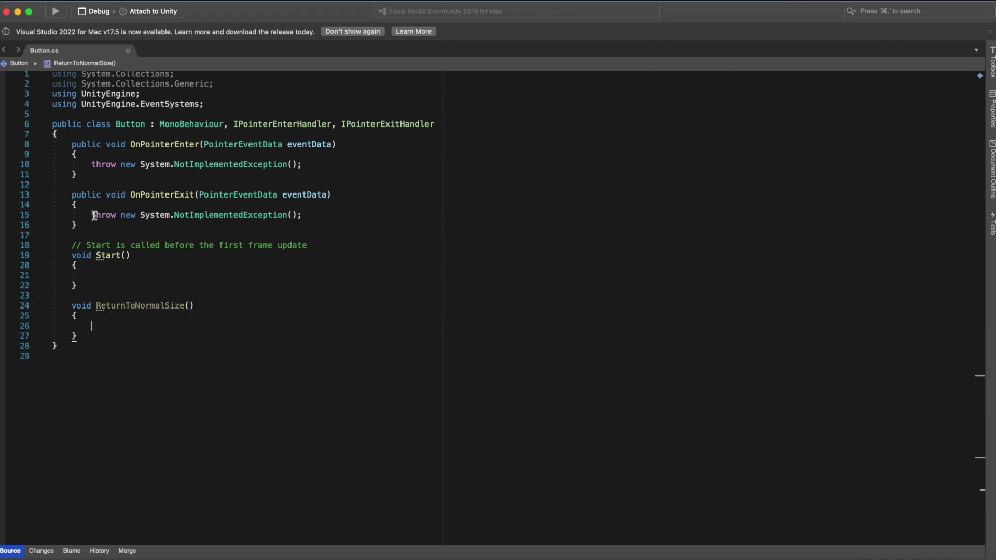
# Add a private Vector3 originalSize field and store transform.localScale in it in Start
pyautogui.click(98, 136)
pyautogui.press('Return')
pyautogui.press('Return')
pyautogui.press('Up')
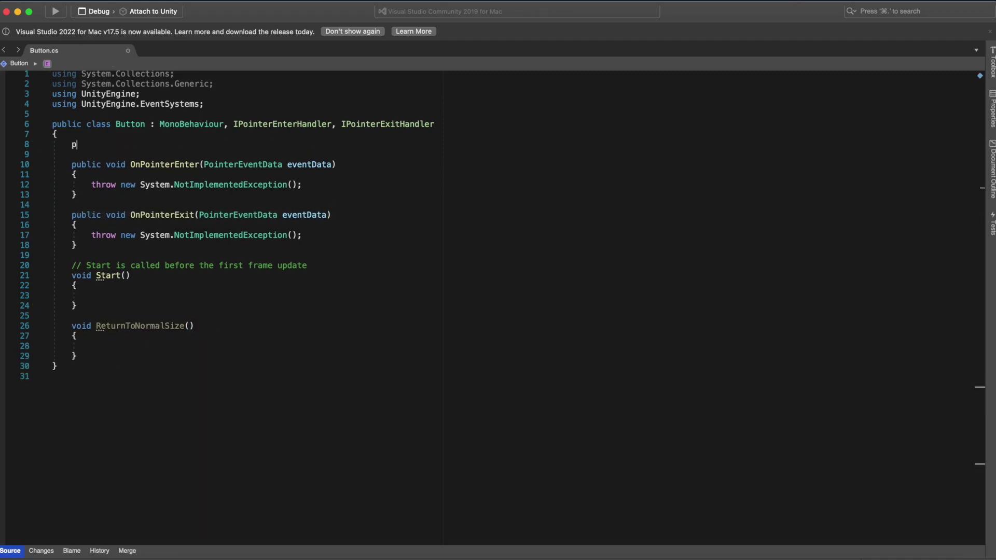
pyautogui.write('private Vector3 or')
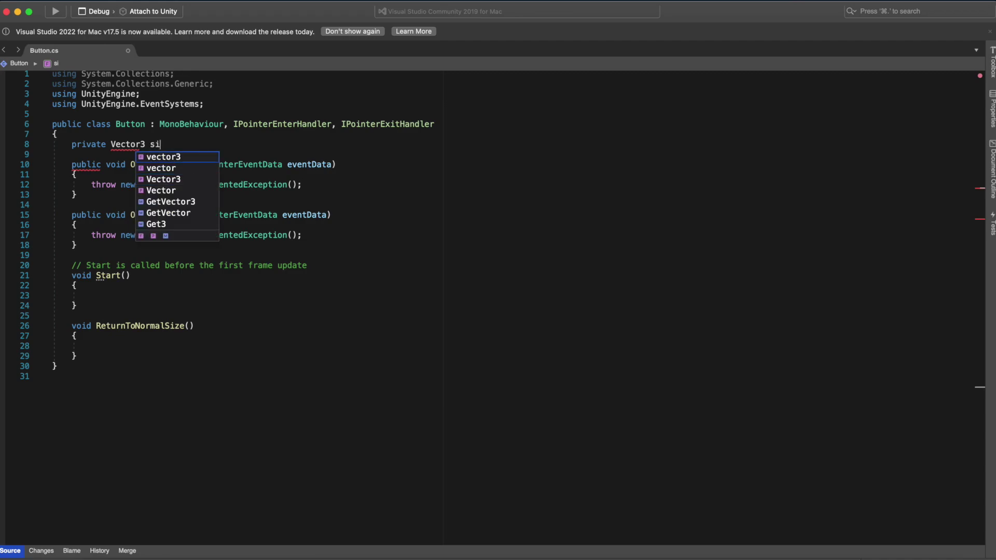
pyautogui.write('iginalSize;')
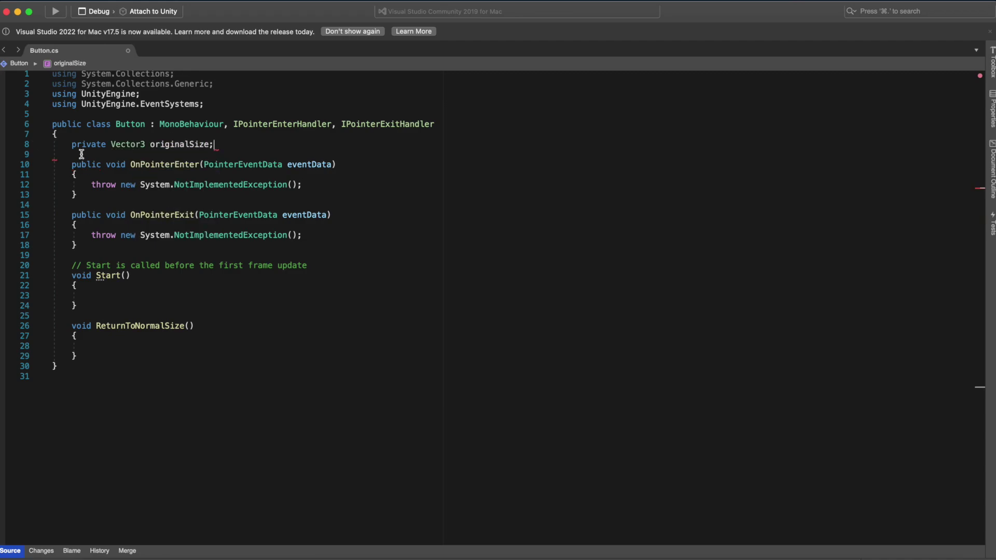
pyautogui.click(106, 296)
pyautogui.write('originalSize ')
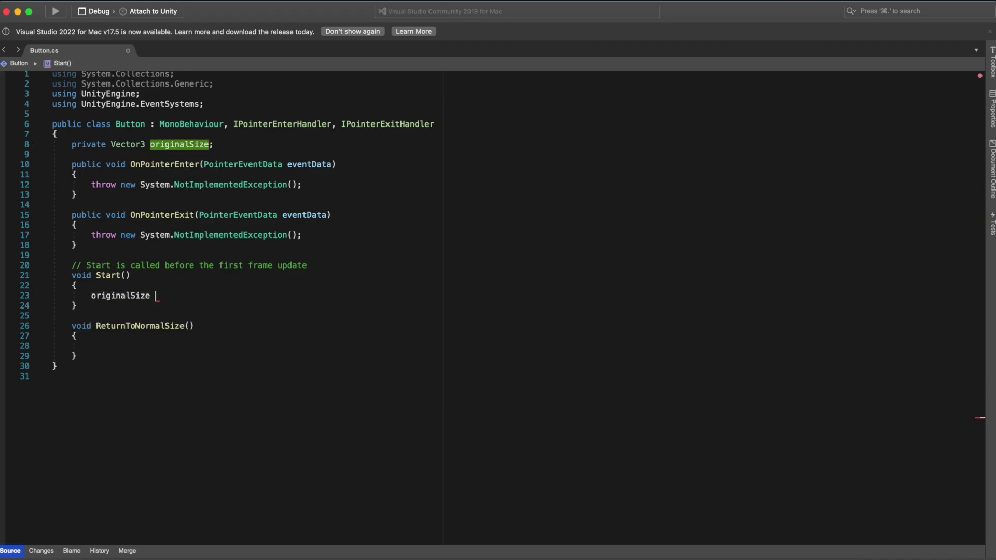
pyautogui.write('= transform.loc')
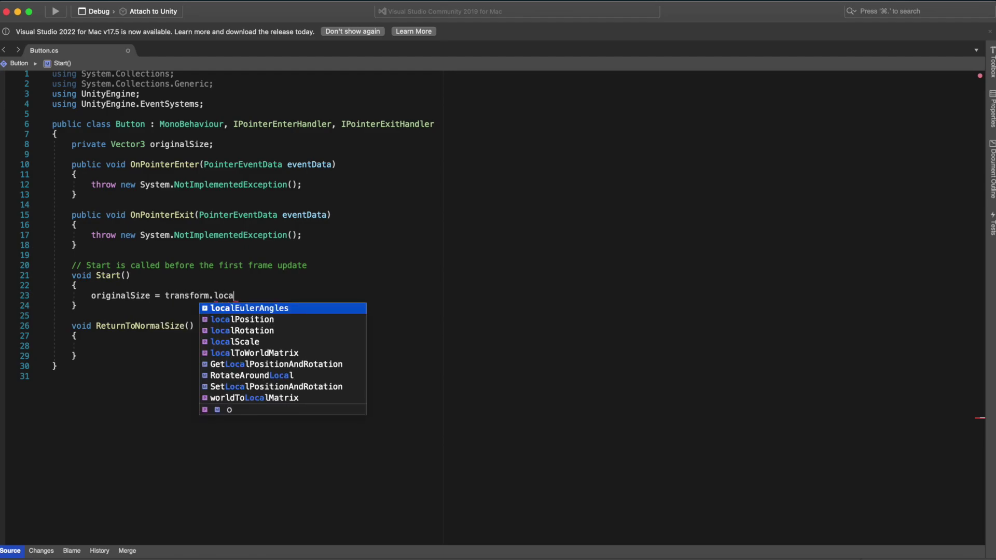
pyautogui.write('a')
pyautogui.press('Down')
pyautogui.press('Down')
pyautogui.press('Down')
pyautogui.press('Return')
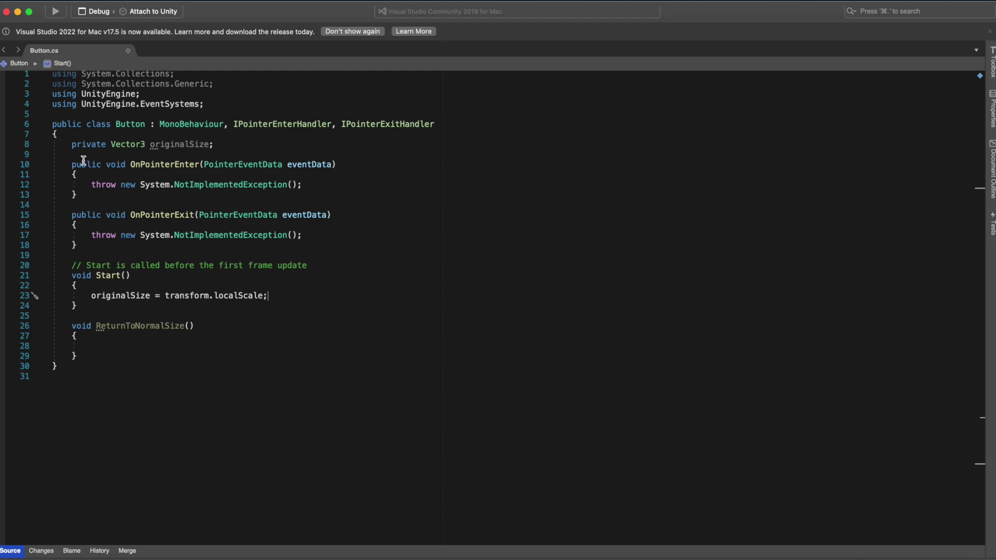
# Make OnPointerEnter scale the button up with transform.localScale *= 1.1f
pyautogui.moveTo(93, 187); pyautogui.dragTo(304, 186)
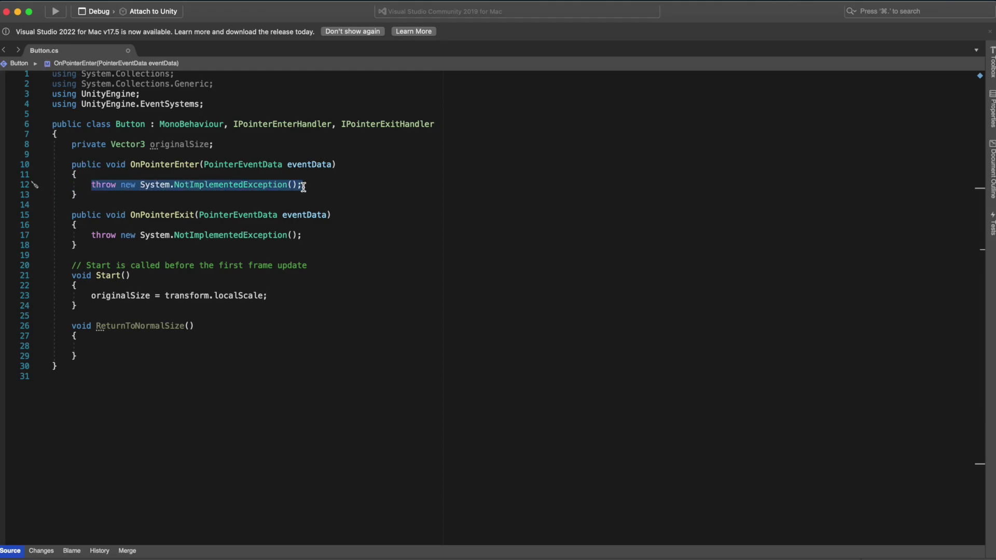
pyautogui.write('transform.local')
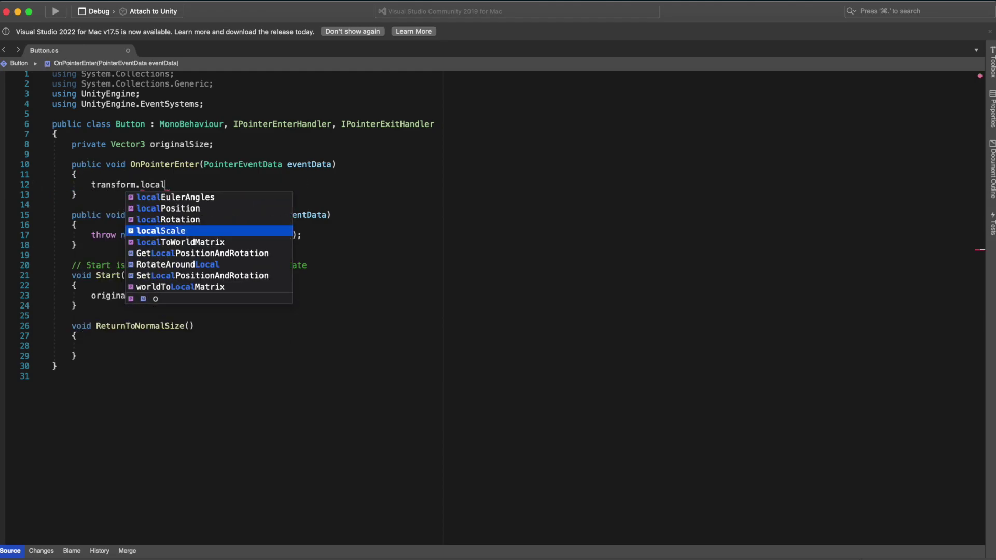
pyautogui.press('Return')
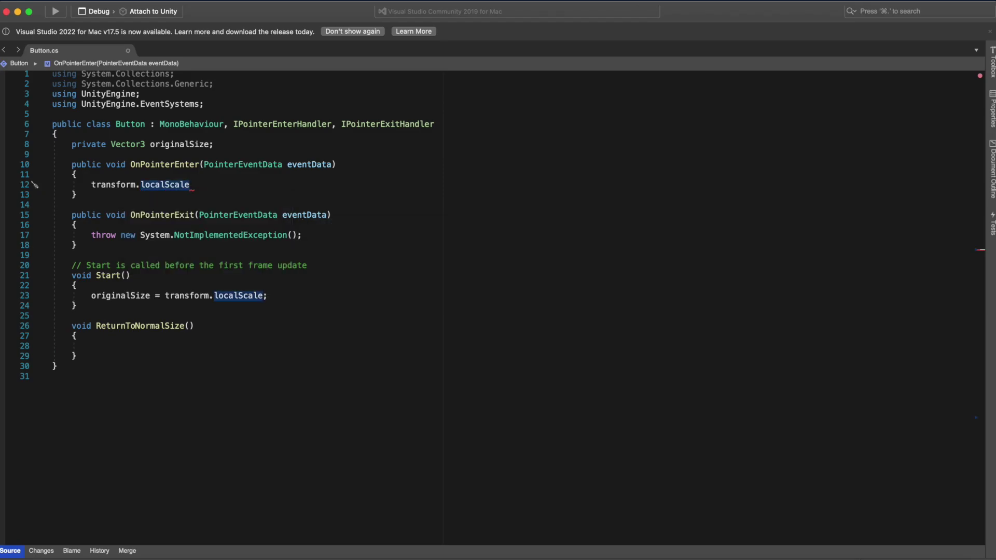
pyautogui.write('*= 1.1f;')
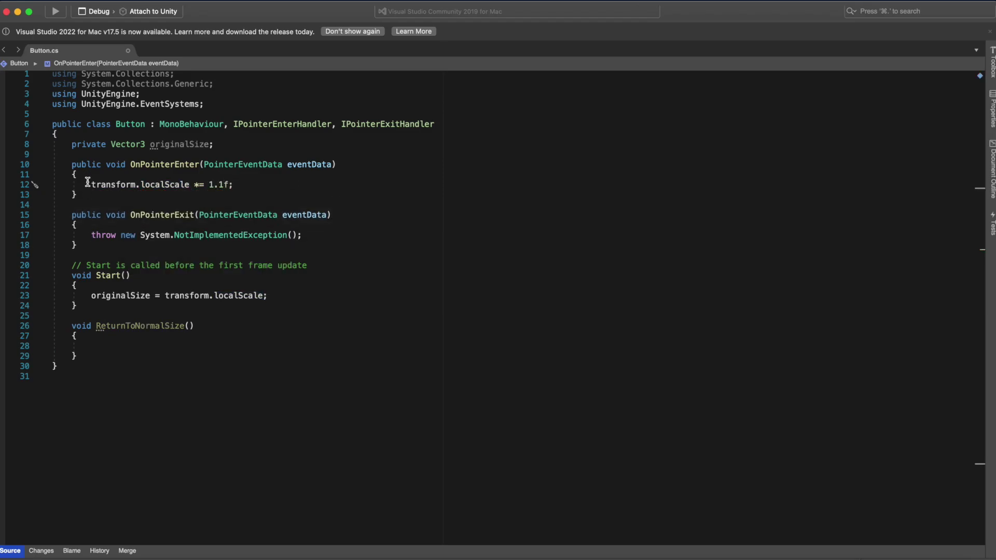
# Make OnPointerExit reset transform.localScale to originalSize
pyautogui.moveTo(88, 182); pyautogui.dragTo(241, 184)
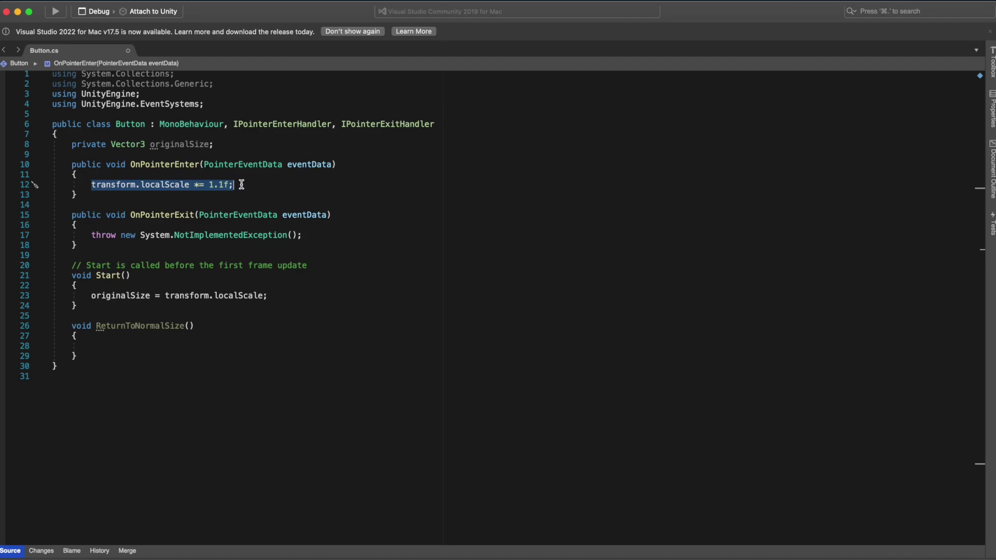
pyautogui.moveTo(310, 236); pyautogui.dragTo(89, 236)
pyautogui.press('super+v')
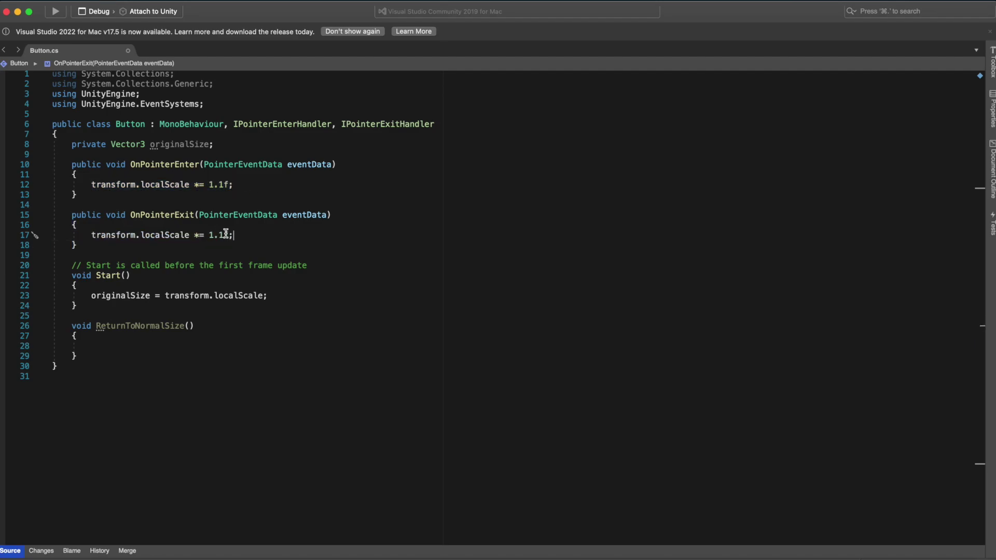
pyautogui.click(230, 235)
pyautogui.doubleClick(103, 295)
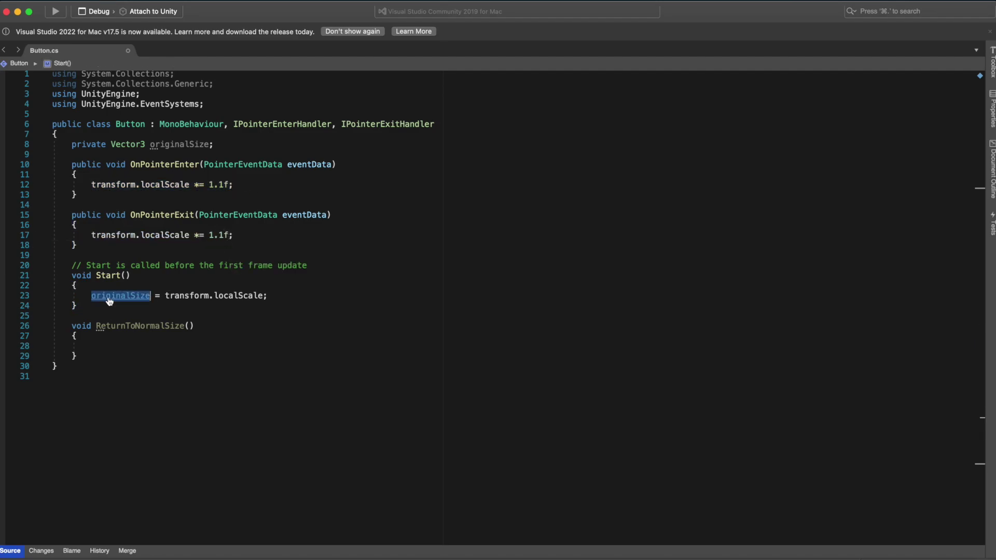
pyautogui.doubleClick(225, 235)
pyautogui.press('BackSpace')
pyautogui.press('super+v')
pyautogui.click(200, 235)
pyautogui.press('BackSpace')
# Put the same localScale = originalSize reset inside ReturnToNormalSize
pyautogui.moveTo(90, 236); pyautogui.dragTo(272, 237)
pyautogui.press('super+c')
pyautogui.click(182, 346)
pyautogui.press('super+v')
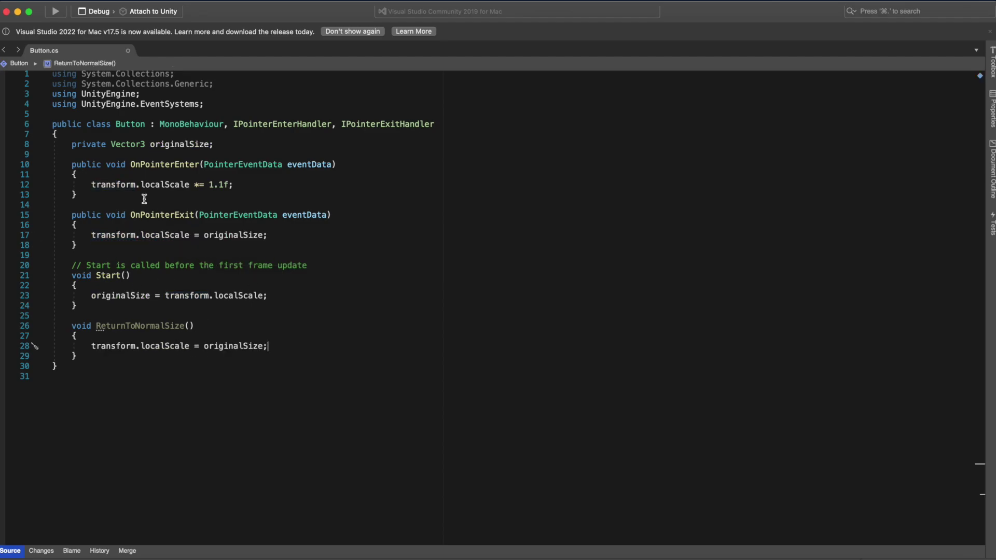
# In Start, register ReturnToNormalSize as the GetComponent<Button>() onClick listener
pyautogui.click(282, 295)
pyautogui.press('Return')
pyautogui.write('On')
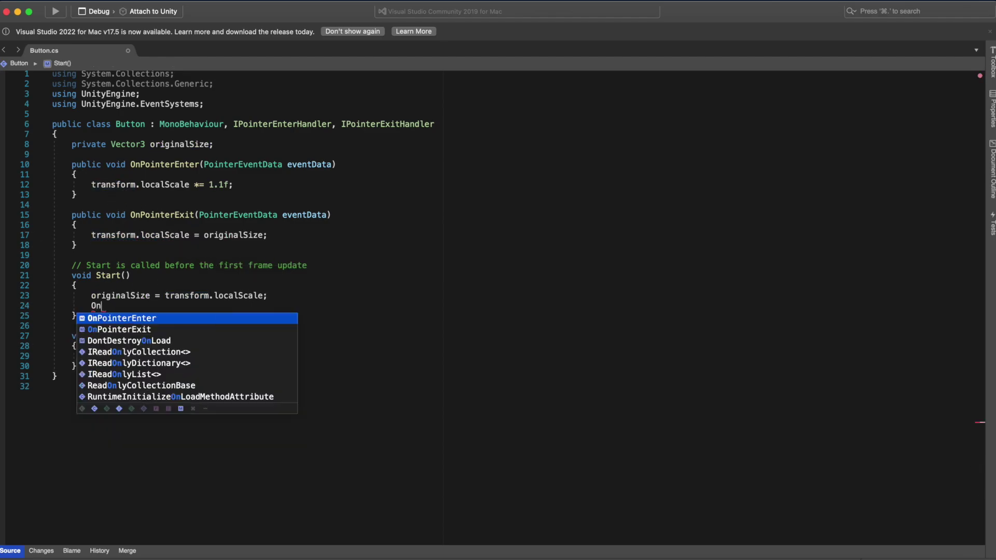
pyautogui.press('BackSpace')
pyautogui.press('BackSpace')
pyautogui.write('GetCom')
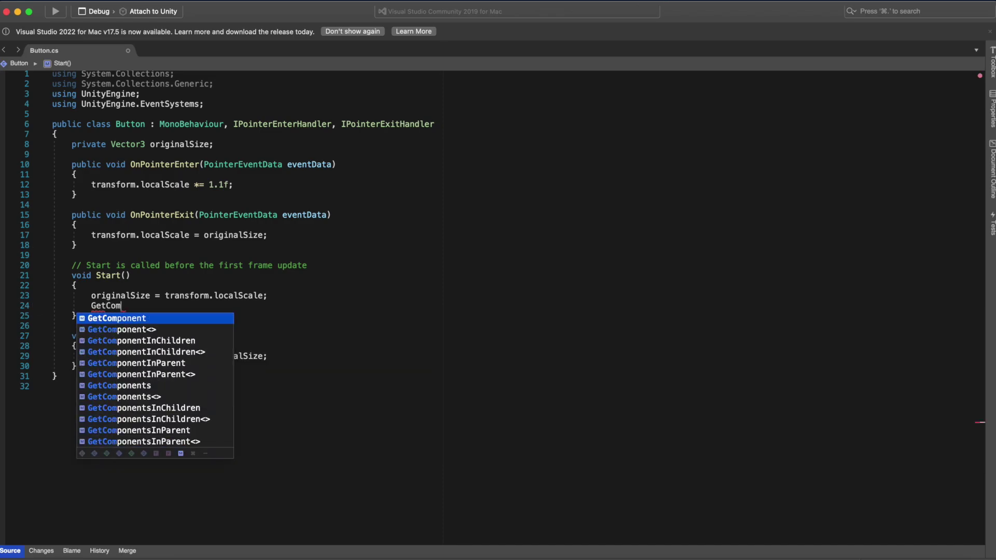
pyautogui.press('Tab')
pyautogui.write('<Button>().')
pyautogui.press('super+v')
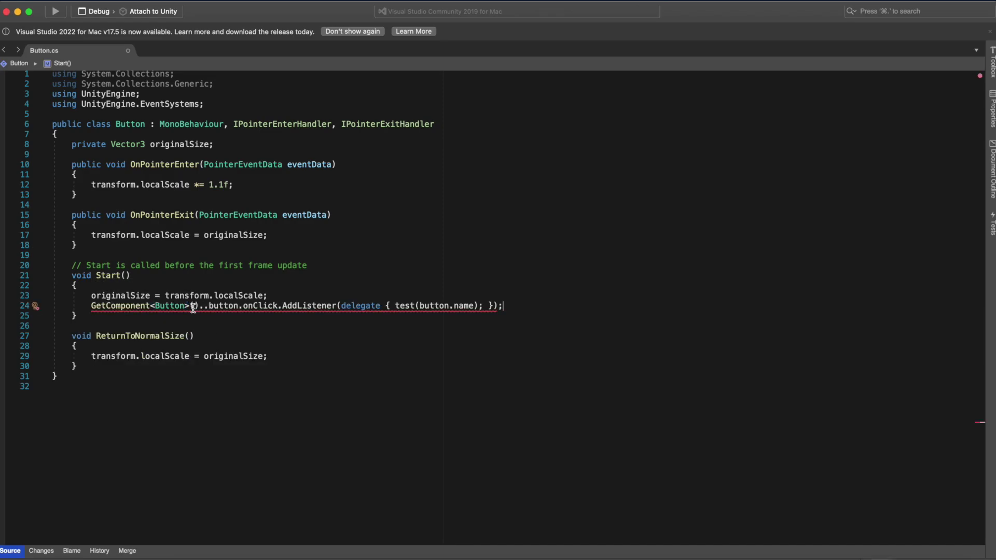
pyautogui.press('Delete')
pyautogui.press('Delete')
pyautogui.press('Delete')
pyautogui.press('Delete')
pyautogui.press('Delete')
pyautogui.press('Delete')
pyautogui.press('Delete')
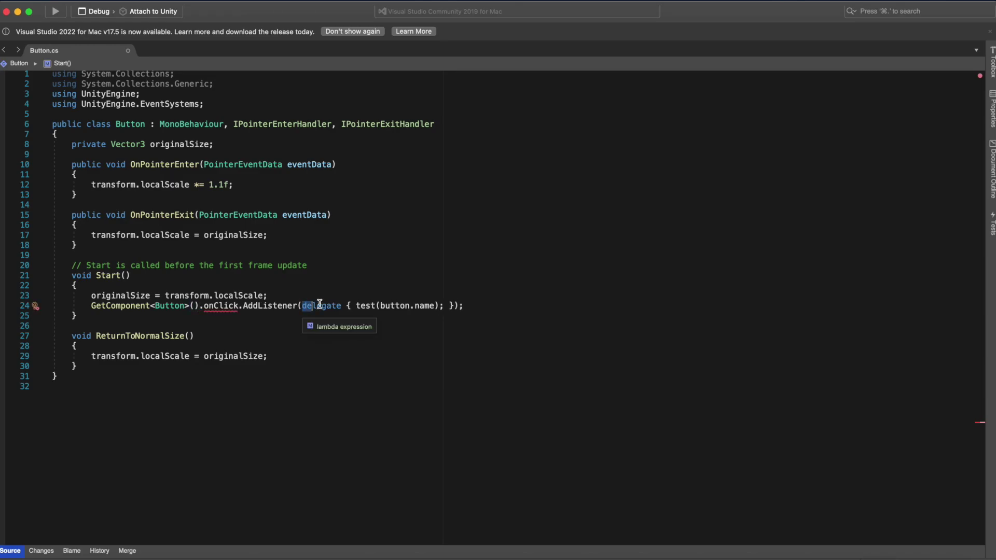
pyautogui.moveTo(302, 305); pyautogui.dragTo(454, 305)
pyautogui.write('ReturnToNormalSize()')
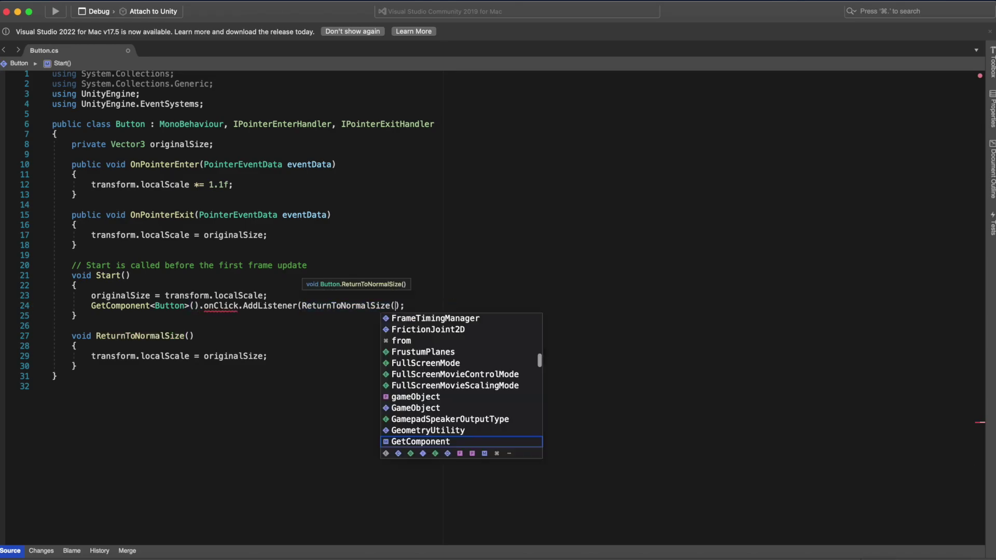
# Store GetComponent<Button>() in a Button button variable and use it for onClick
pyautogui.click(268, 296)
pyautogui.press('Return')
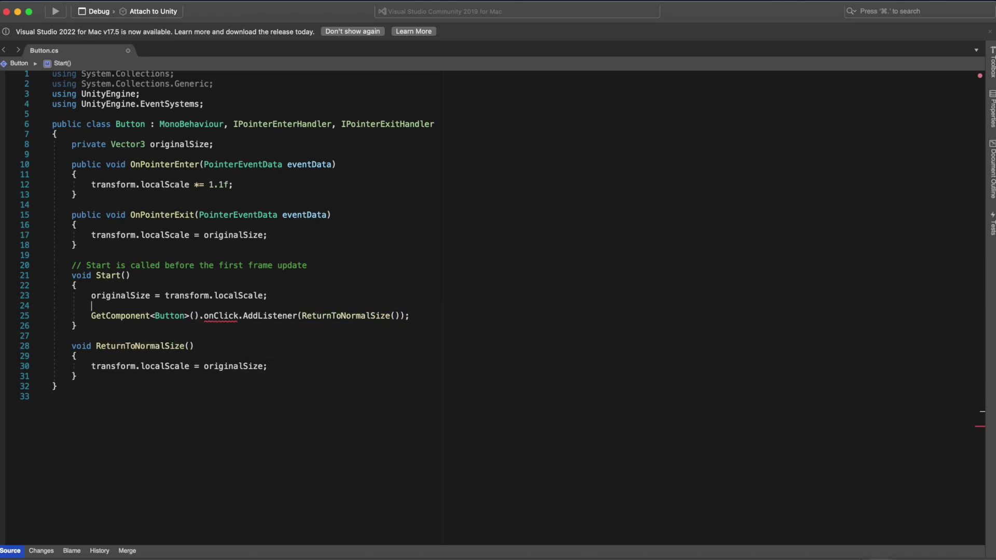
pyautogui.write('Unity.')
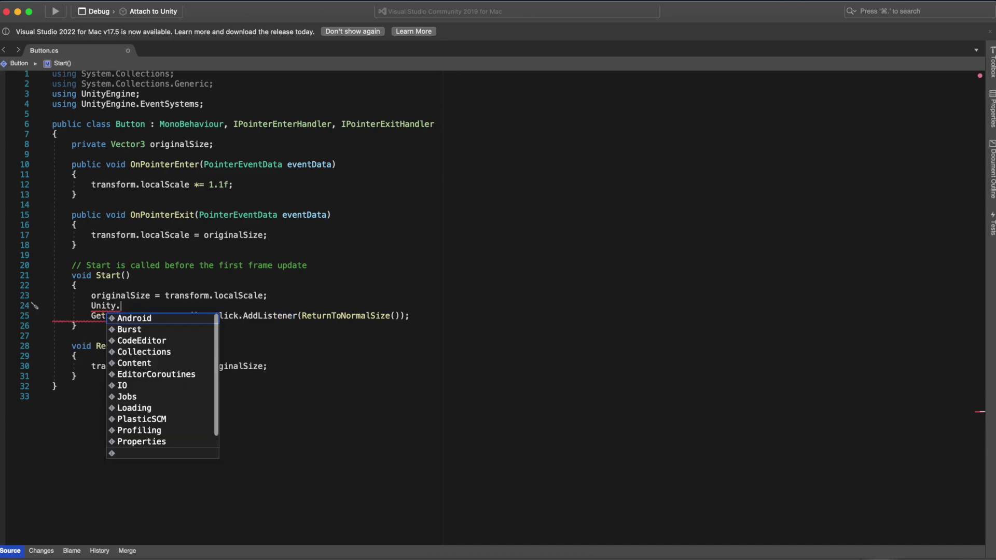
pyautogui.press('BackSpace')
pyautogui.press('BackSpace')
pyautogui.press('BackSpace')
pyautogui.press('BackSpace')
pyautogui.press('BackSpace')
pyautogui.press('BackSpace')
pyautogui.write('Button ')
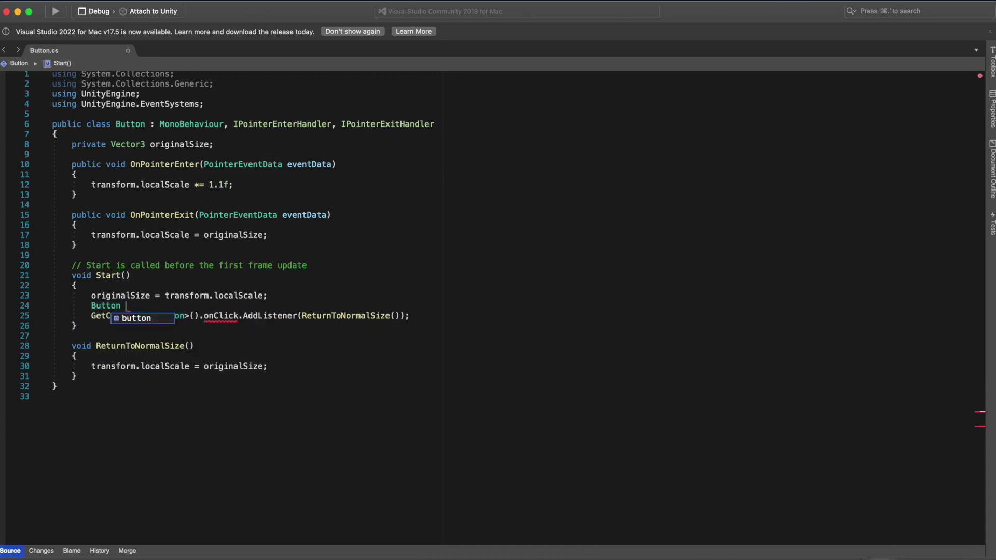
pyautogui.write('button =')
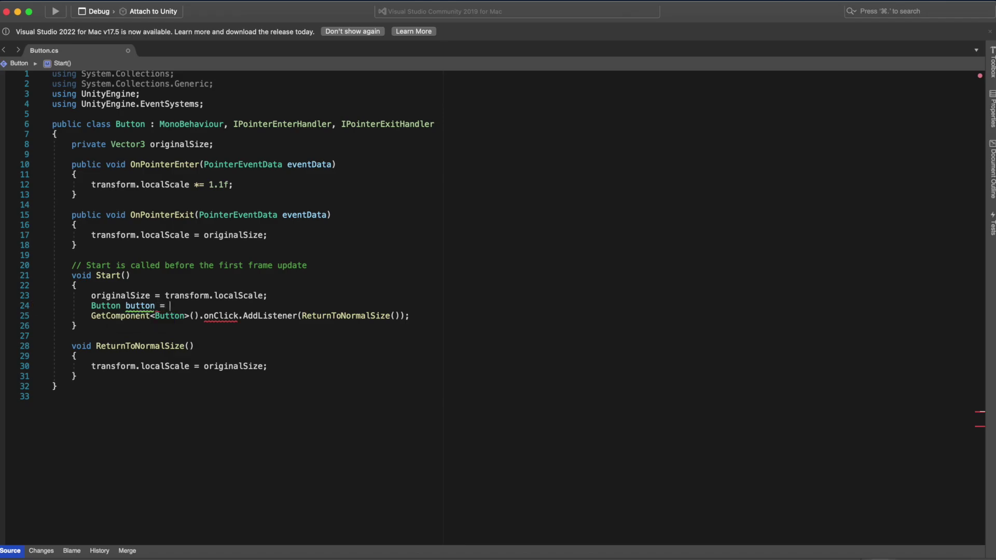
pyautogui.moveTo(92, 316); pyautogui.dragTo(196, 315)
pyautogui.click(91, 306)
pyautogui.click(166, 305)
pyautogui.press('super+v')
pyautogui.write(';')
pyautogui.moveTo(199, 316); pyautogui.dragTo(89, 316)
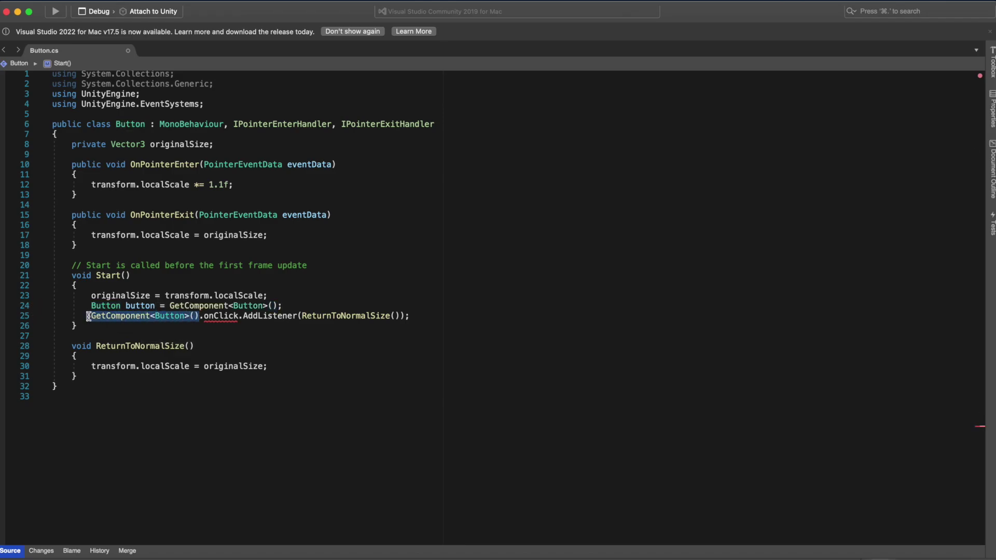
pyautogui.write('button')
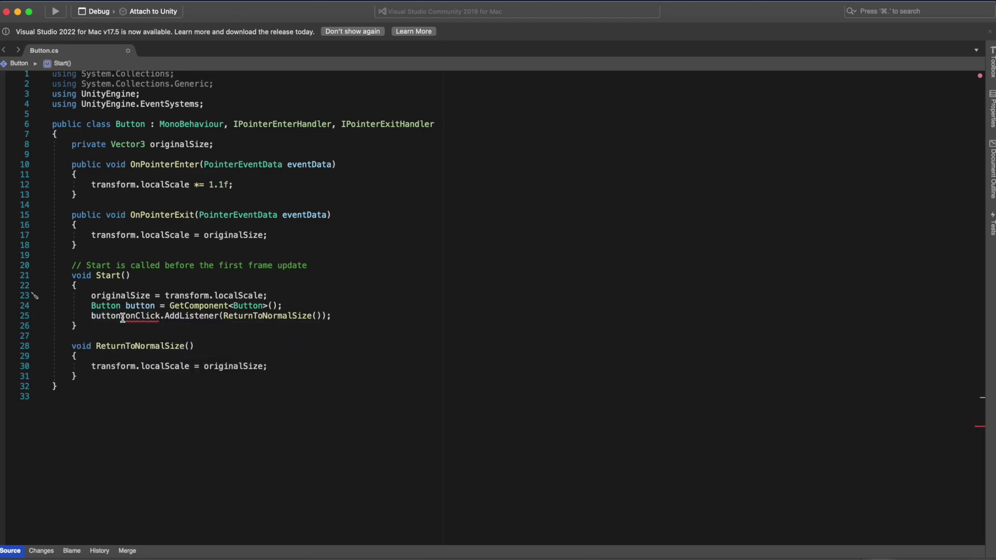
# Import Unity.UI and rename the class to StandardButton
pyautogui.moveTo(131, 313)
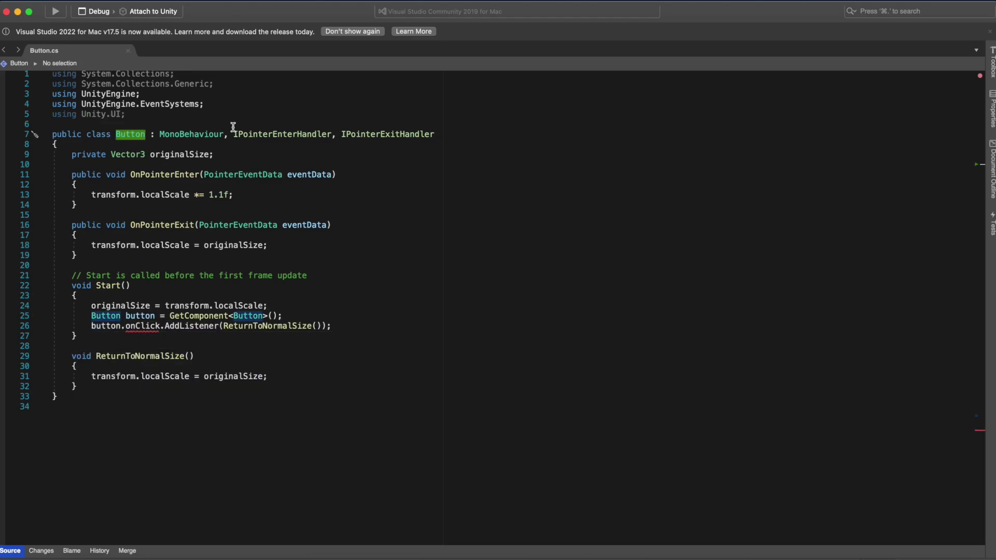
pyautogui.press('super+r')
pyautogui.write('Standard')
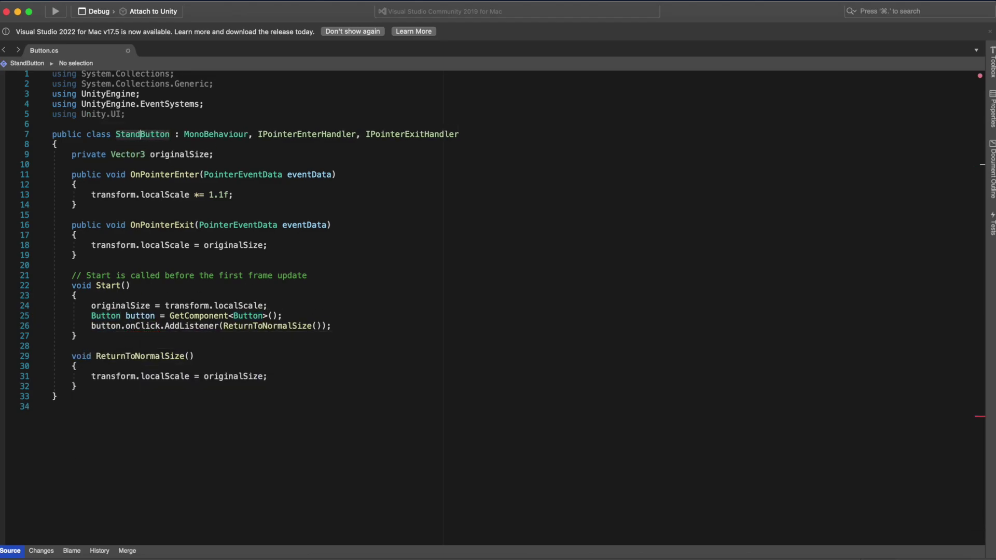
pyautogui.press('Return')
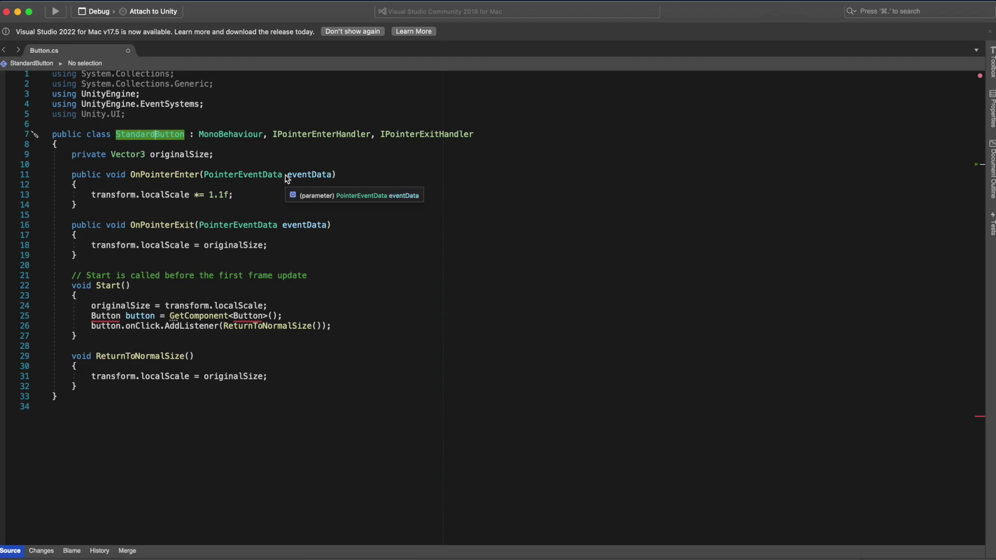
# Rename the Button script asset to StandardButton in Unity and open it
pyautogui.click(814, 553)
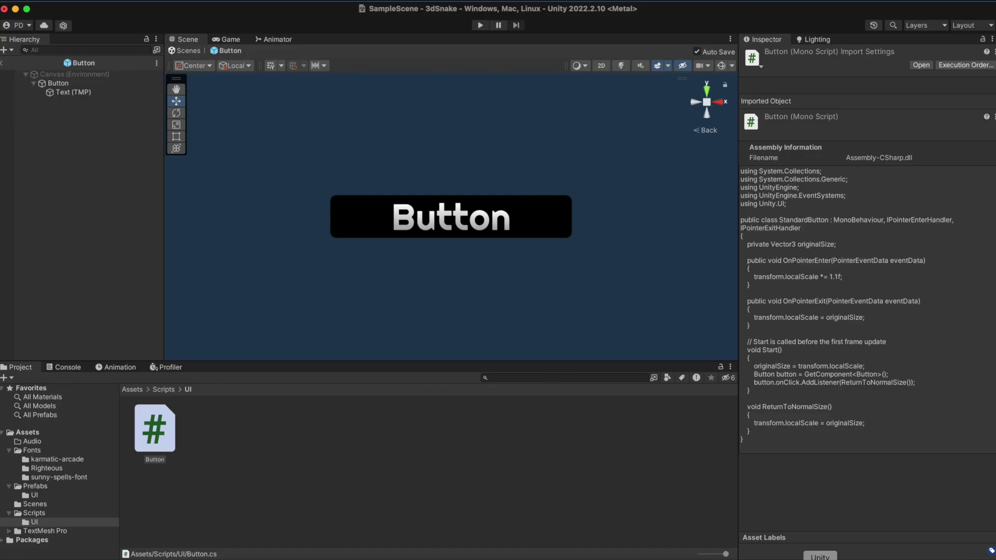
pyautogui.click(158, 461)
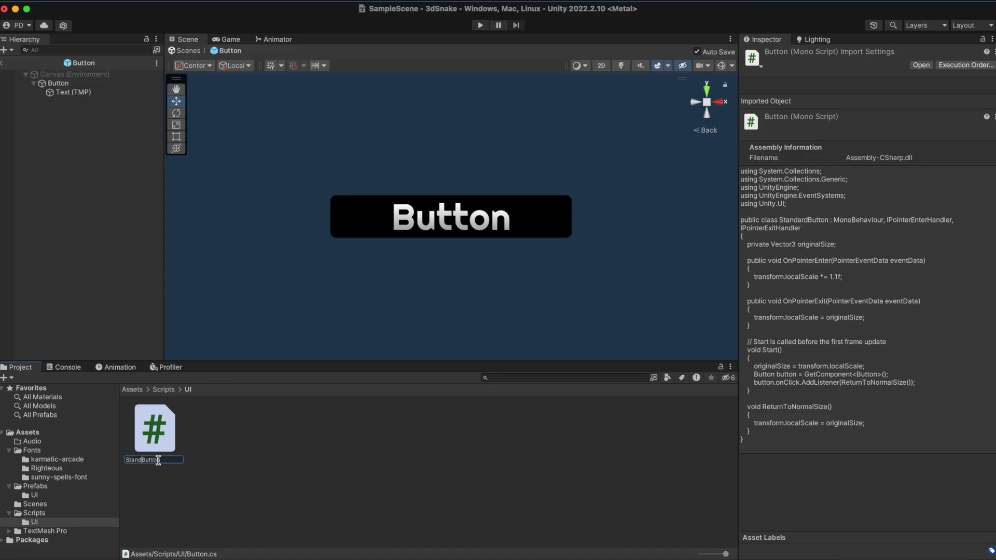
pyautogui.press('Return')
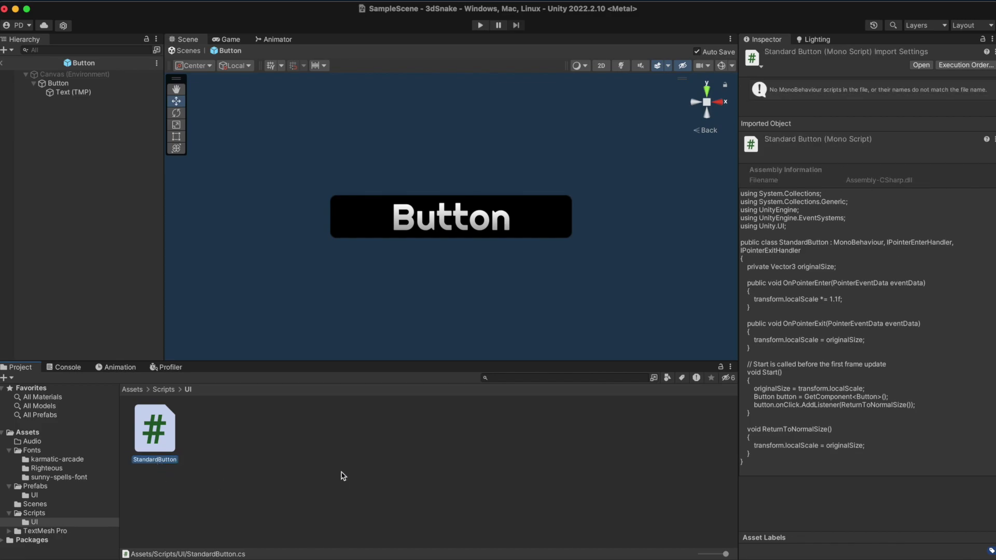
pyautogui.doubleClick(144, 432)
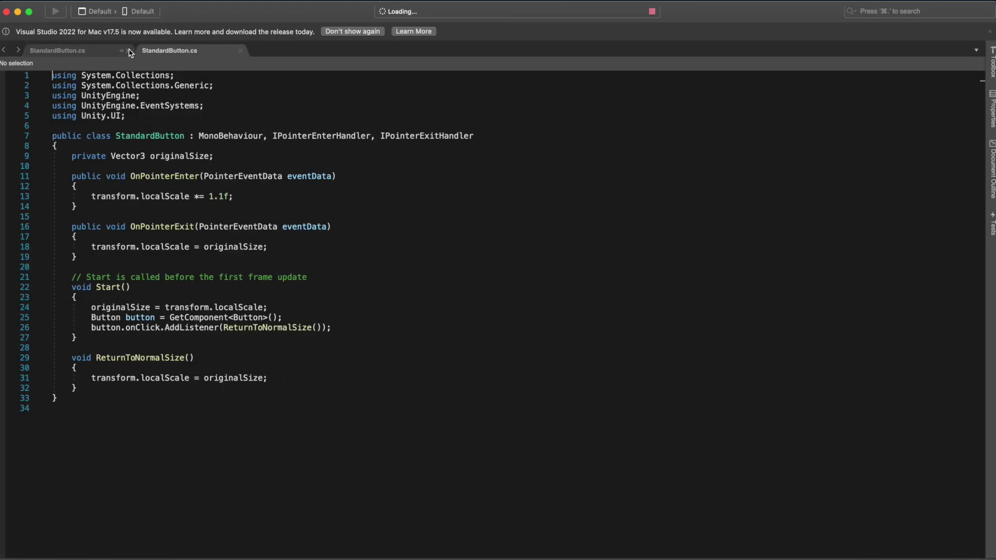
# Call GetComponent<Button>().onClick directly and delete the Button button declaration line
pyautogui.moveTo(169, 317); pyautogui.dragTo(274, 319)
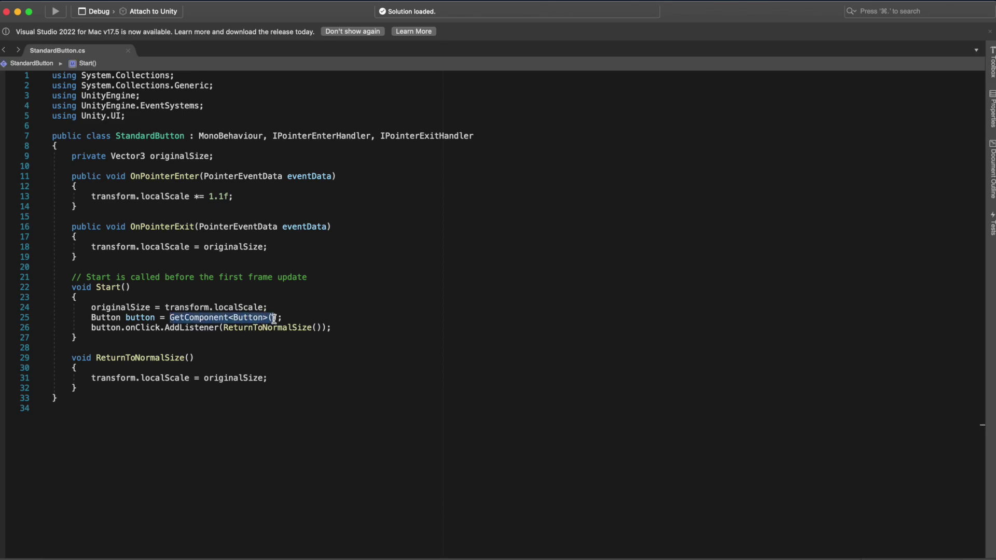
pyautogui.click(106, 327)
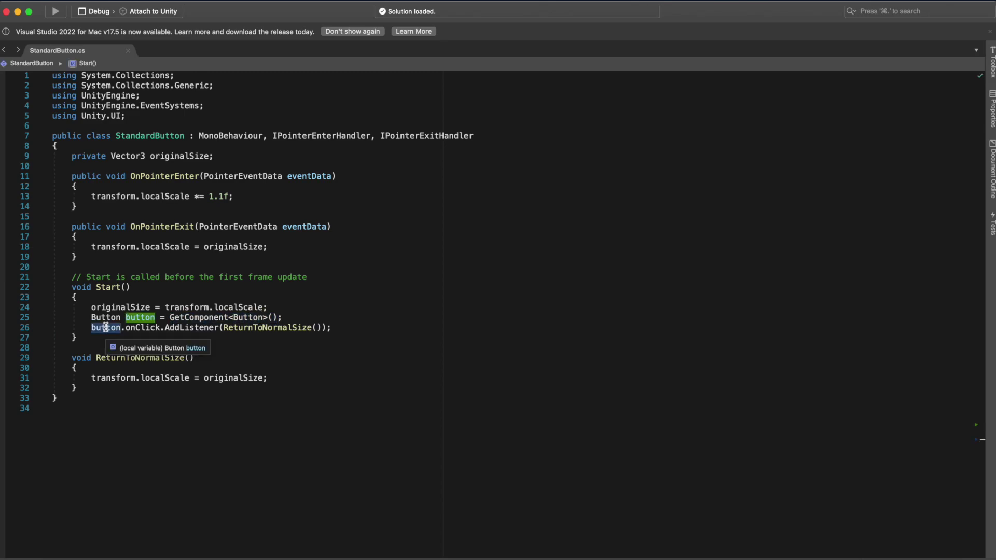
pyautogui.doubleClick(106, 327)
pyautogui.press('super+v')
pyautogui.tripleClick(52, 317)
pyautogui.press('BackSpace')
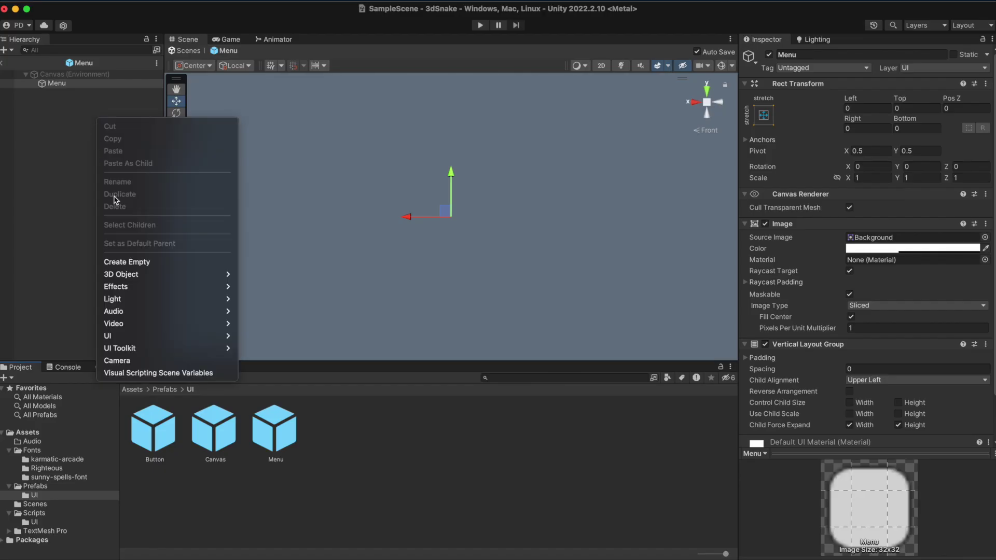
pyautogui.click(130, 260)
# Name the new child Button Container and move Menu's Vertical Layout Group onto it
pyautogui.write('Button Container')
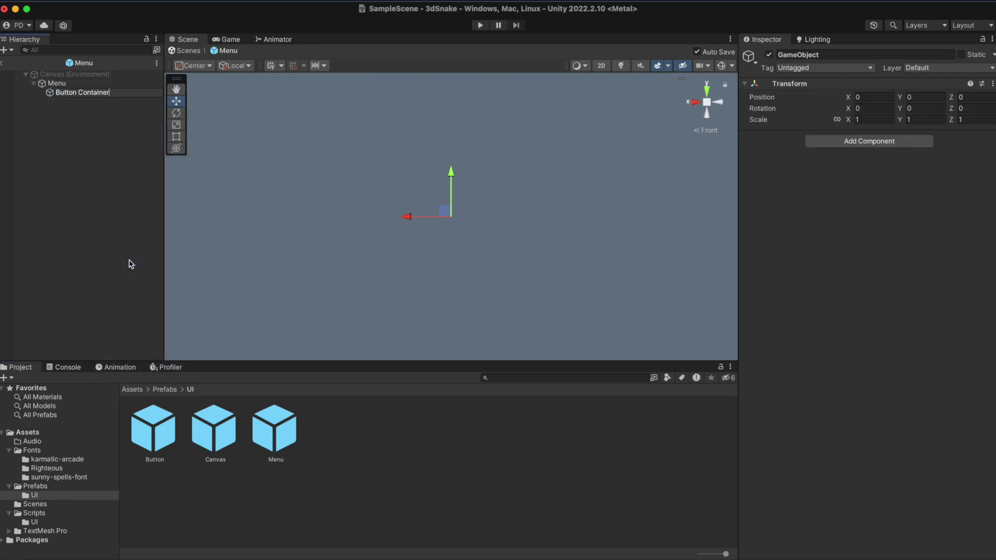
pyautogui.press('Return')
pyautogui.click(57, 84)
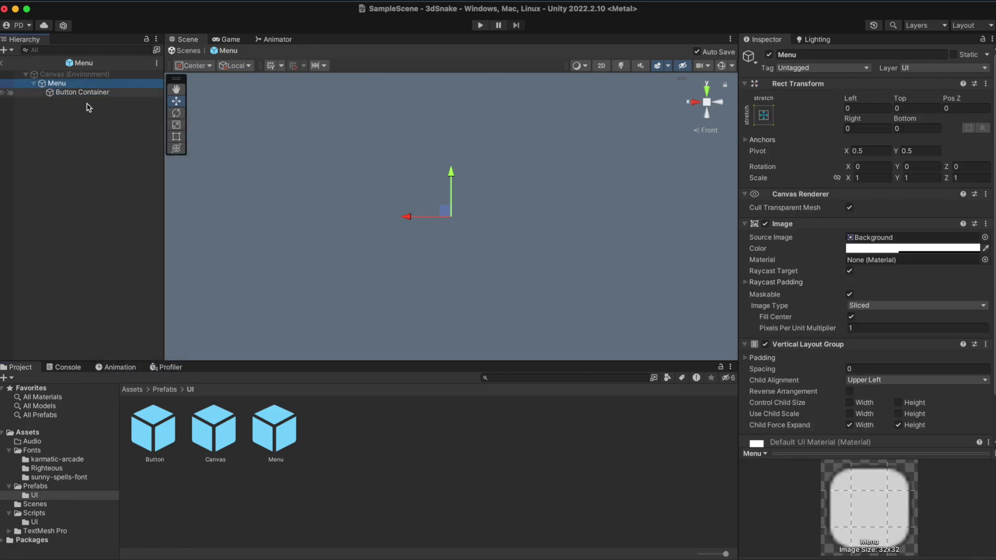
pyautogui.moveTo(73, 134); pyautogui.dragTo(73, 93)
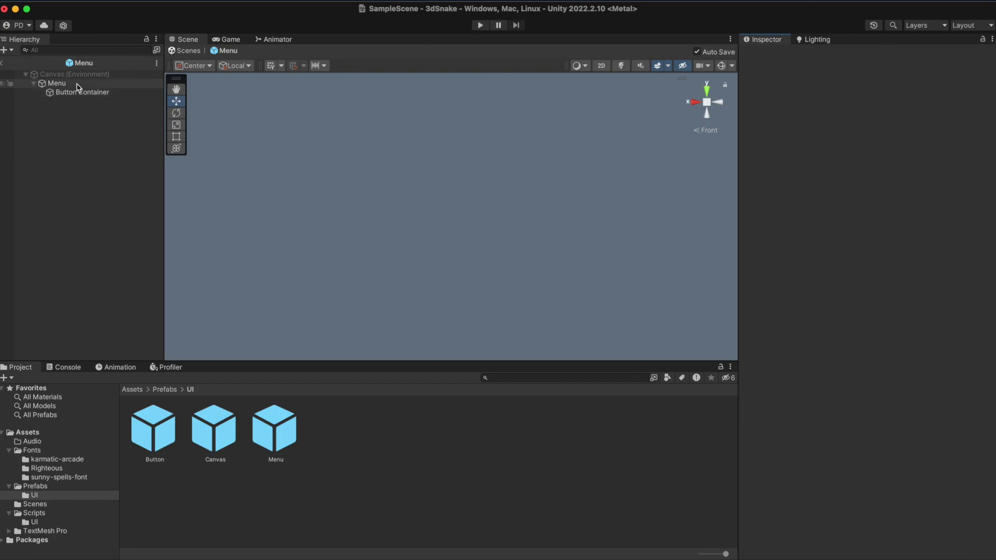
pyautogui.click(78, 93)
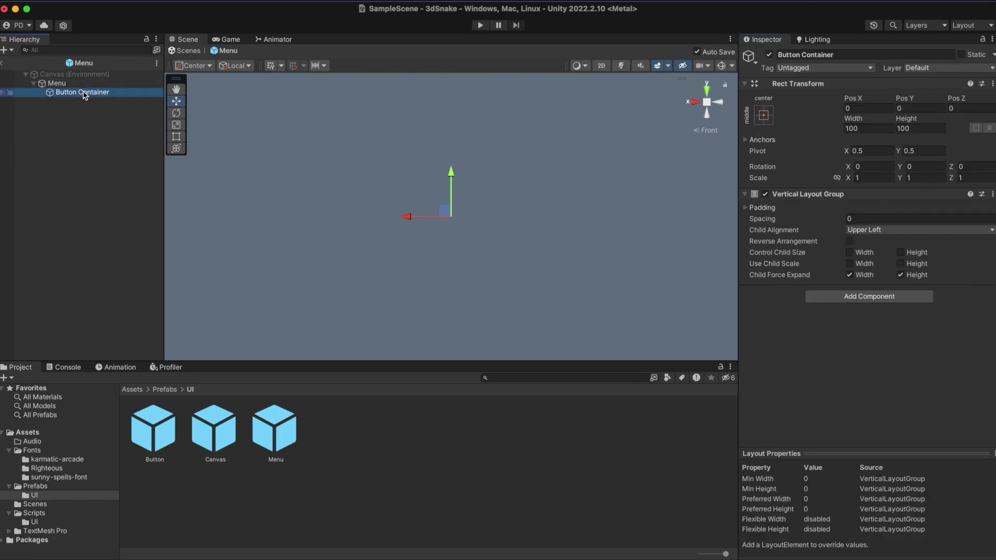
# Add a Text - TextMeshPro object named Title under Menu
pyautogui.rightClick(79, 84)
pyautogui.moveTo(104, 320)
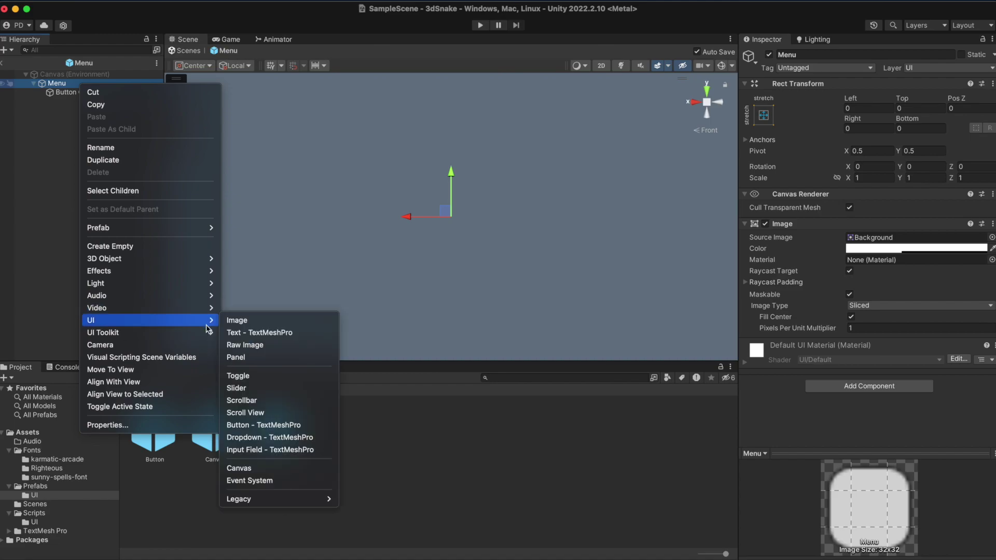
pyautogui.click(257, 332)
pyautogui.write('Title')
pyautogui.press('Return')
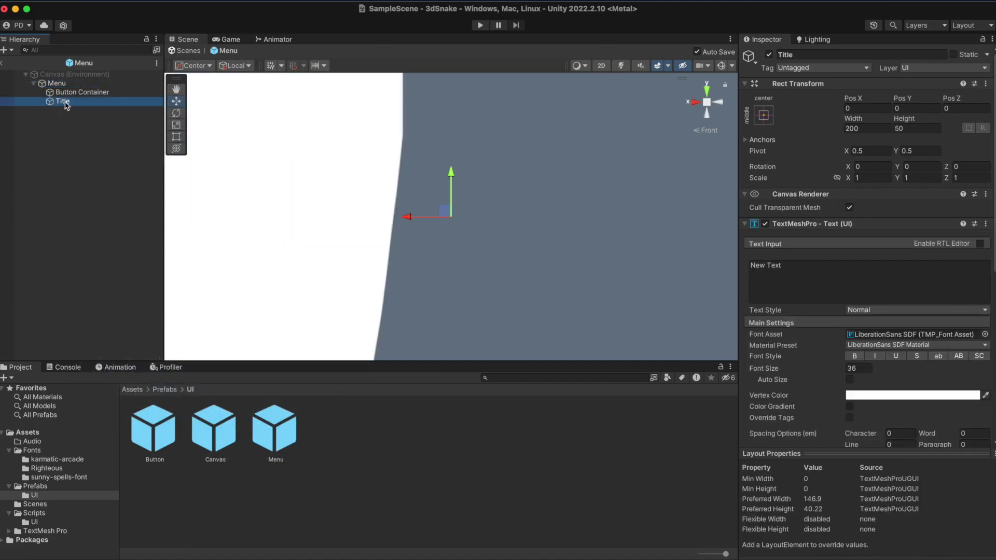
# Save Title as a prefab in Prefabs/UI, remove the instance from Menu, and open the prefab
pyautogui.moveTo(62, 102); pyautogui.dragTo(345, 433)
pyautogui.click(63, 101)
pyautogui.press('super+BackSpace')
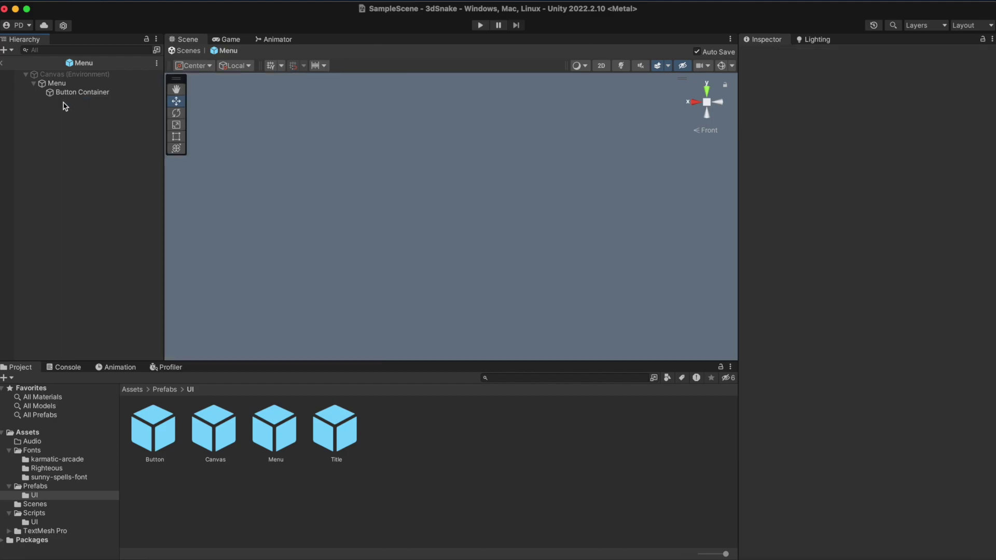
pyautogui.doubleClick(335, 434)
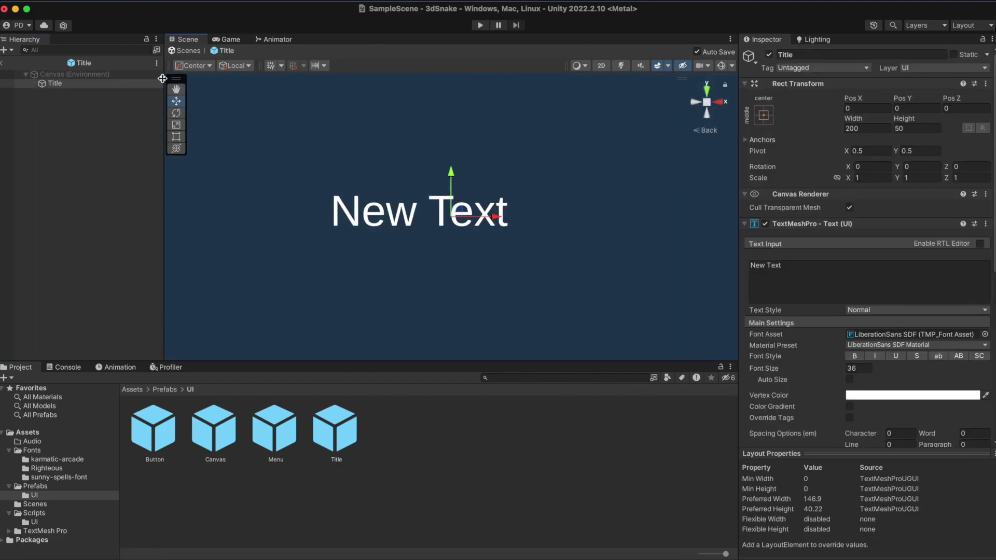
# Set the Title text to '3D Snake', font size 44, font ka1 SDF, width 300
pyautogui.moveTo(805, 269); pyautogui.dragTo(737, 263)
pyautogui.write('3D Snake')
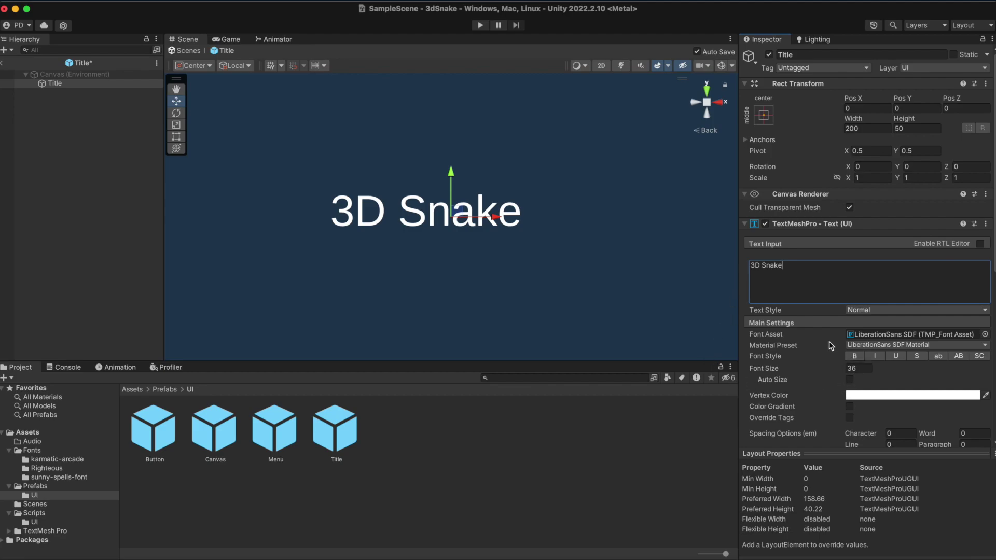
pyautogui.click(859, 368)
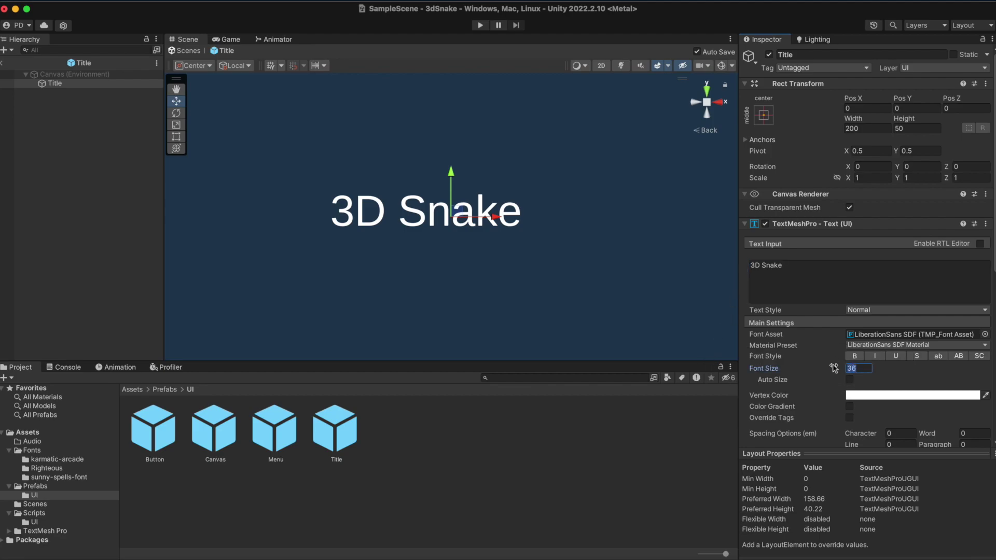
pyautogui.write('44')
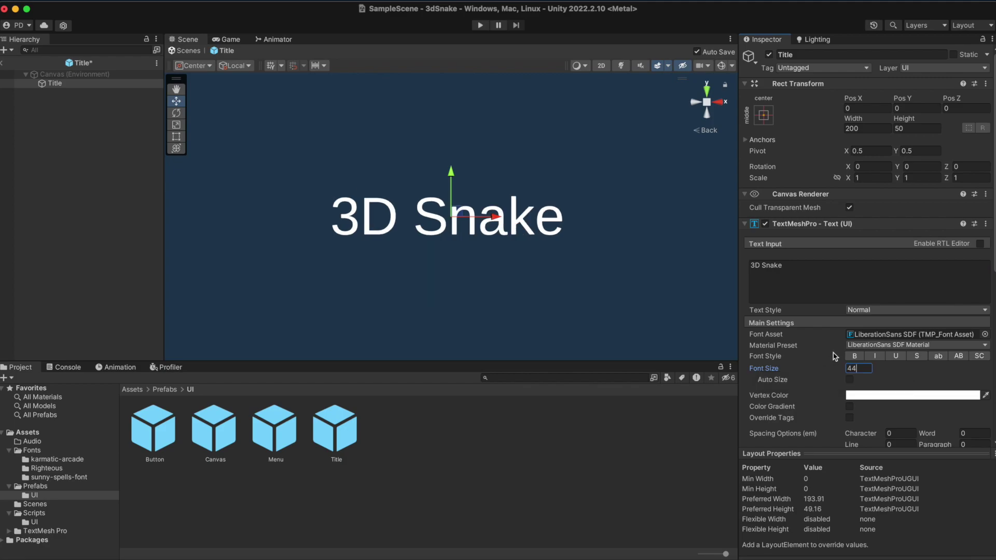
pyautogui.click(32, 451)
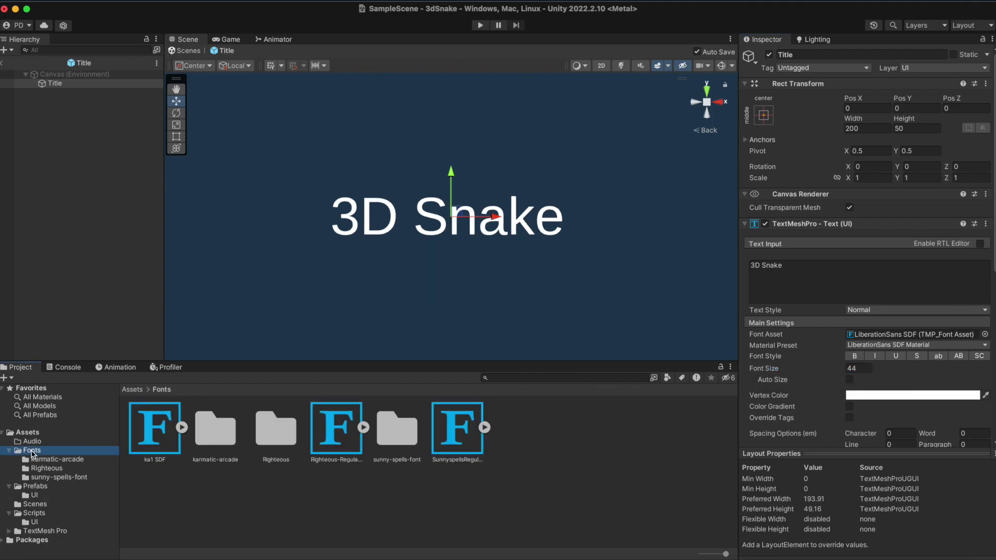
pyautogui.moveTo(155, 428); pyautogui.dragTo(861, 336)
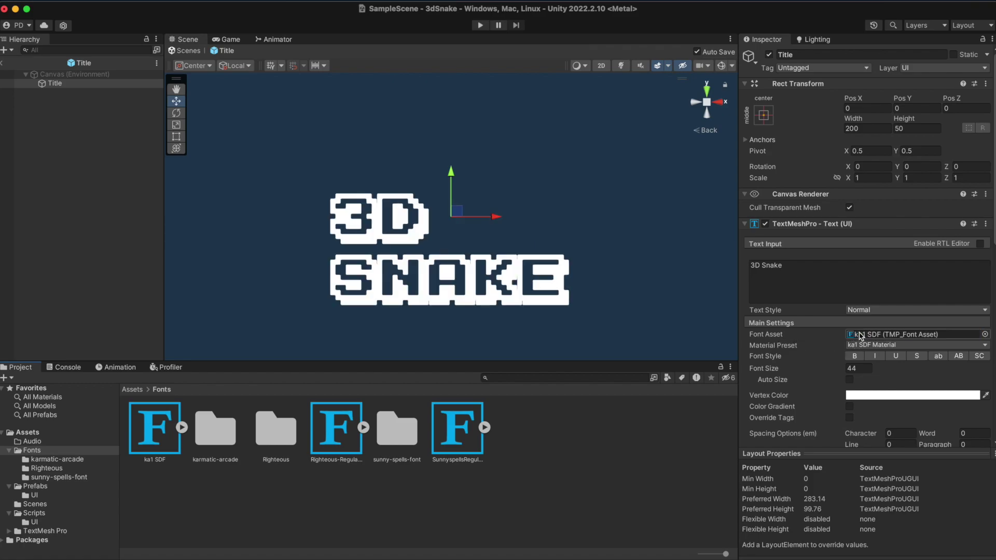
pyautogui.click(866, 128)
pyautogui.write('300')
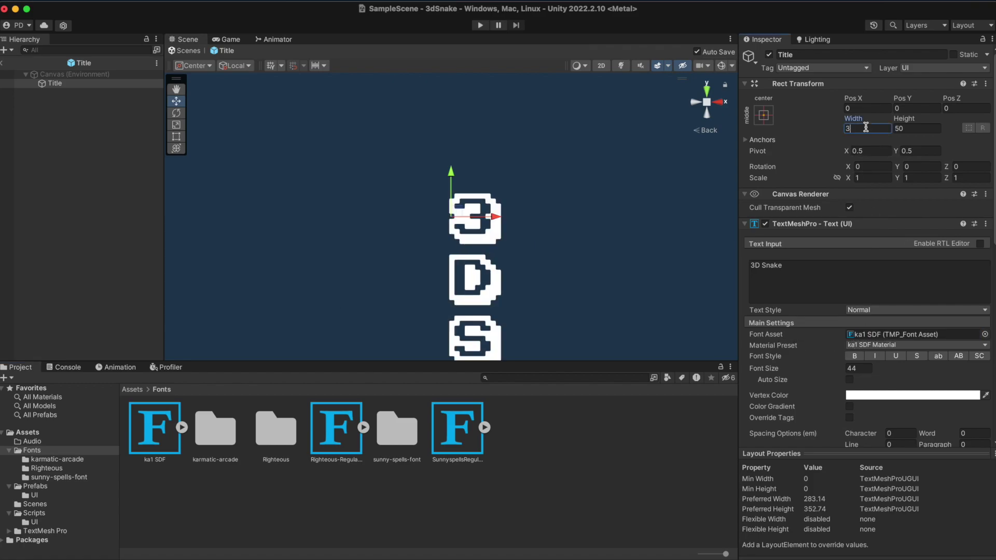
# Give the Title a vertical colour gradient from pale cream at top to strong yellow below
pyautogui.click(849, 406)
pyautogui.click(915, 429)
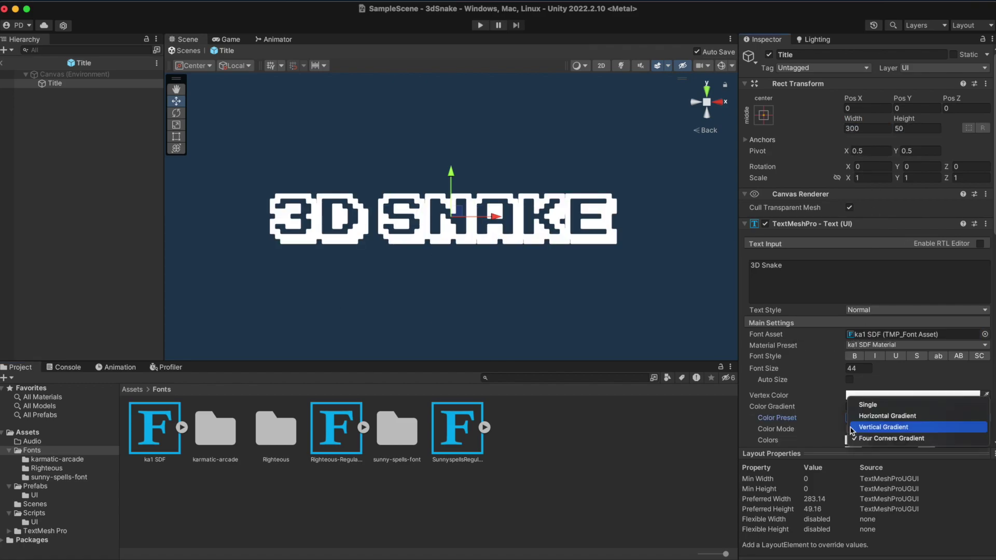
pyautogui.click(882, 418)
pyautogui.scroll(-3, 821, 410)
pyautogui.scroll(-1, 821, 410)
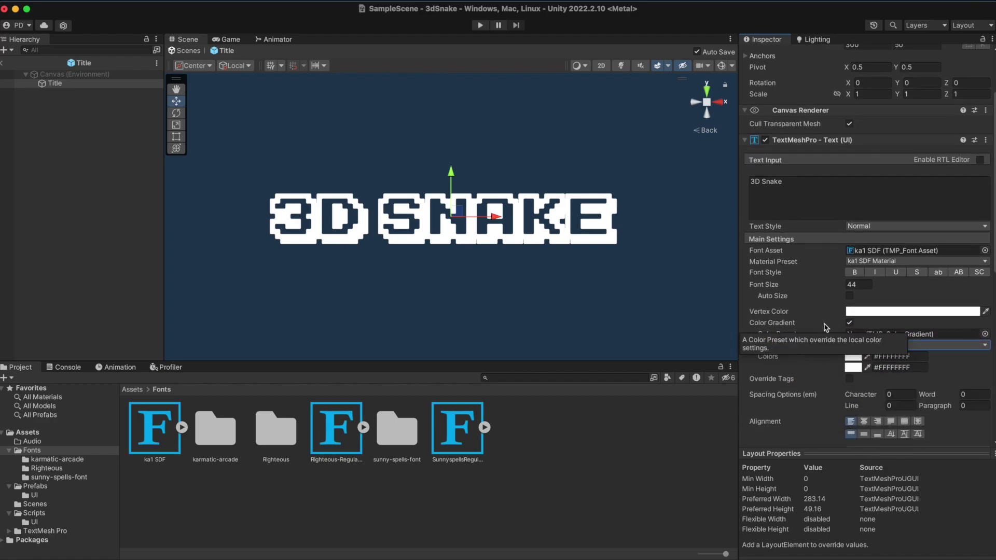
pyautogui.click(848, 358)
pyautogui.click(943, 353)
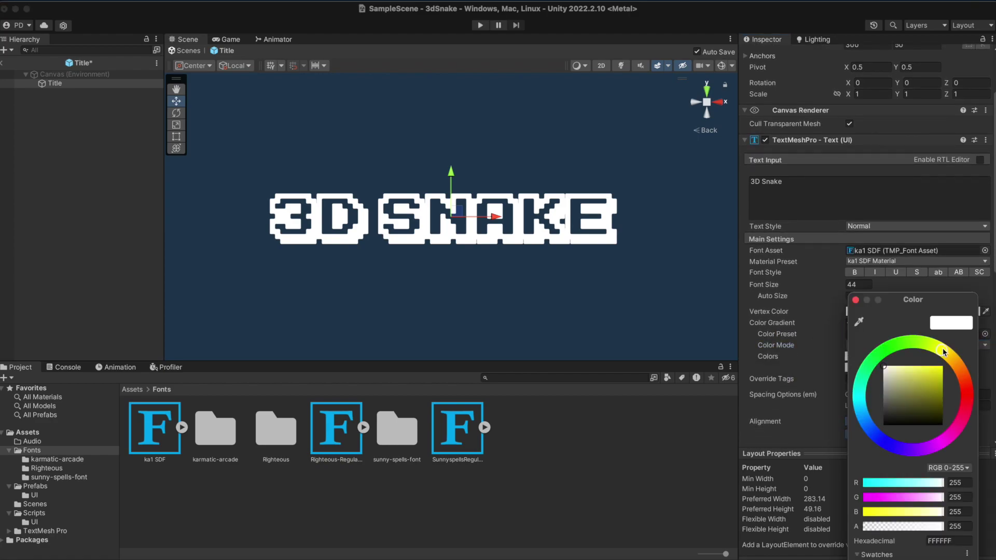
pyautogui.moveTo(891, 369); pyautogui.dragTo(891, 363)
pyautogui.click(850, 367)
pyautogui.click(849, 368)
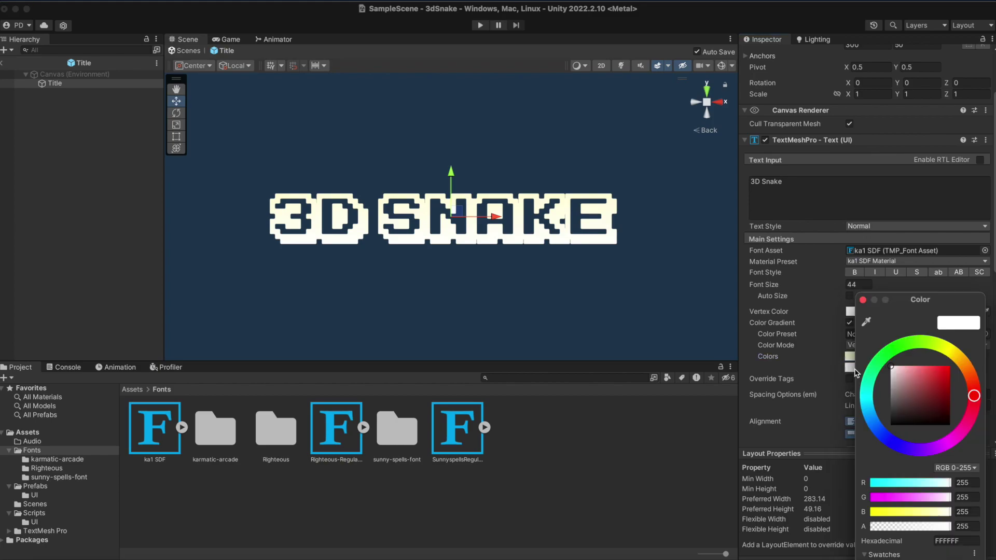
pyautogui.click(951, 357)
pyautogui.moveTo(912, 366); pyautogui.dragTo(988, 364)
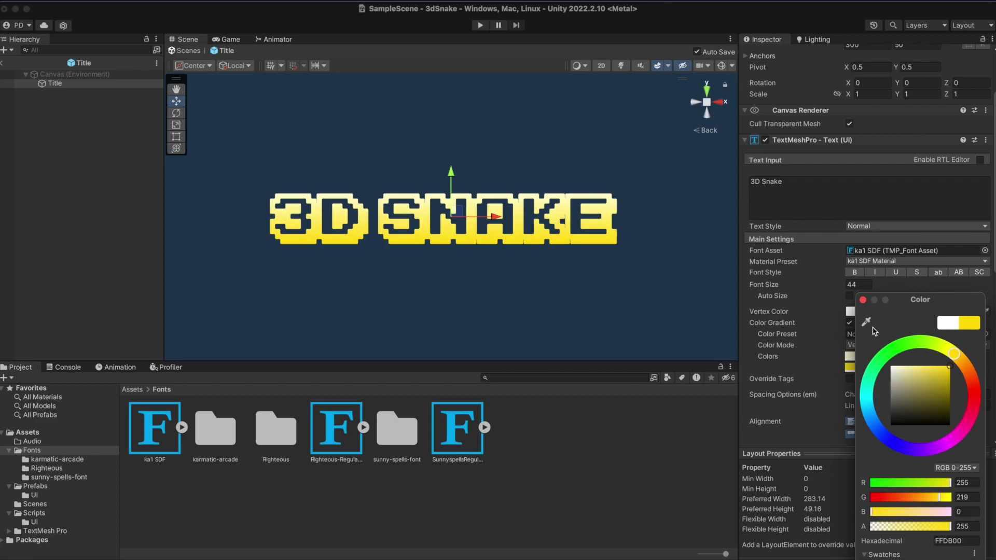
pyautogui.click(863, 300)
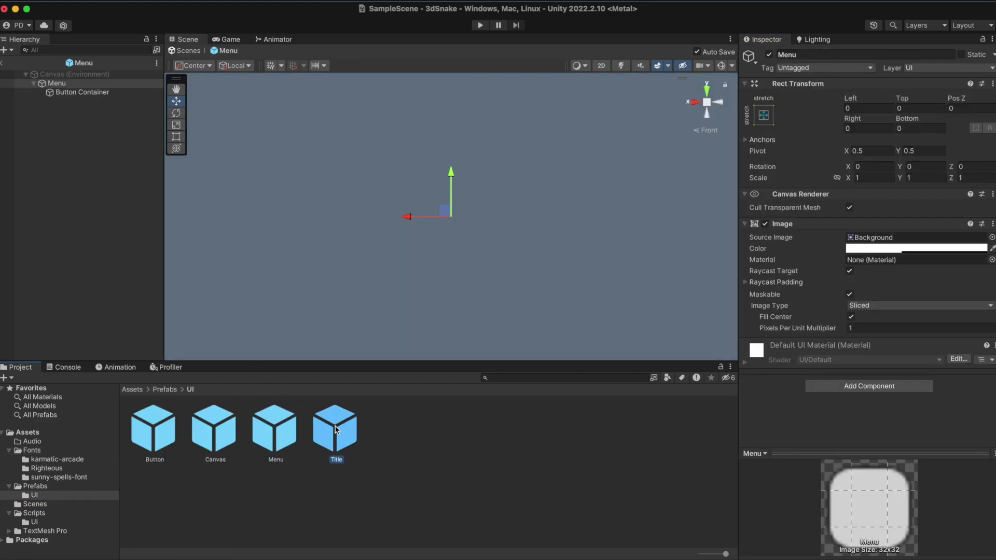
# Anchor the Title in Menu top-centre at Pos Y -50 and add a Button to Button Container
pyautogui.moveTo(335, 429); pyautogui.dragTo(63, 89)
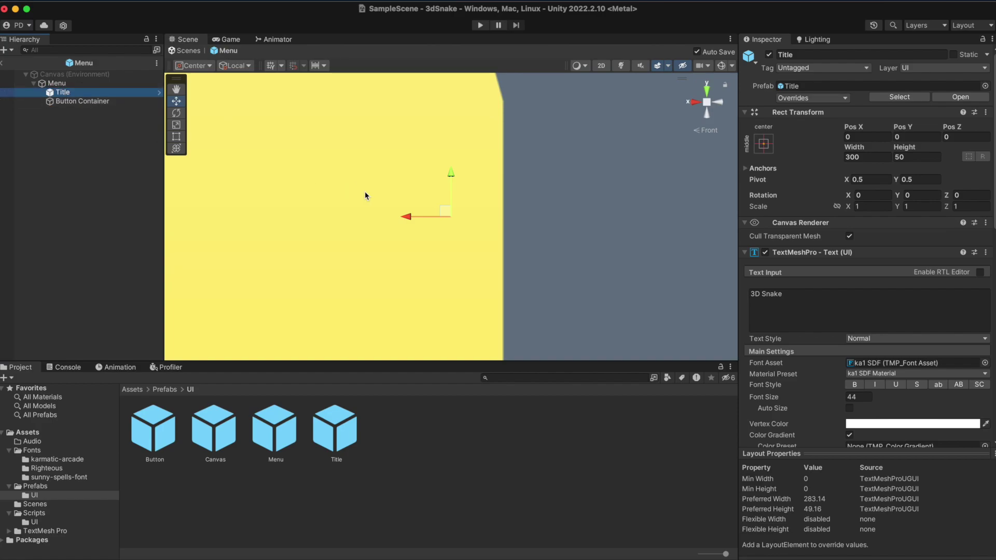
pyautogui.scroll(-10, 365, 196)
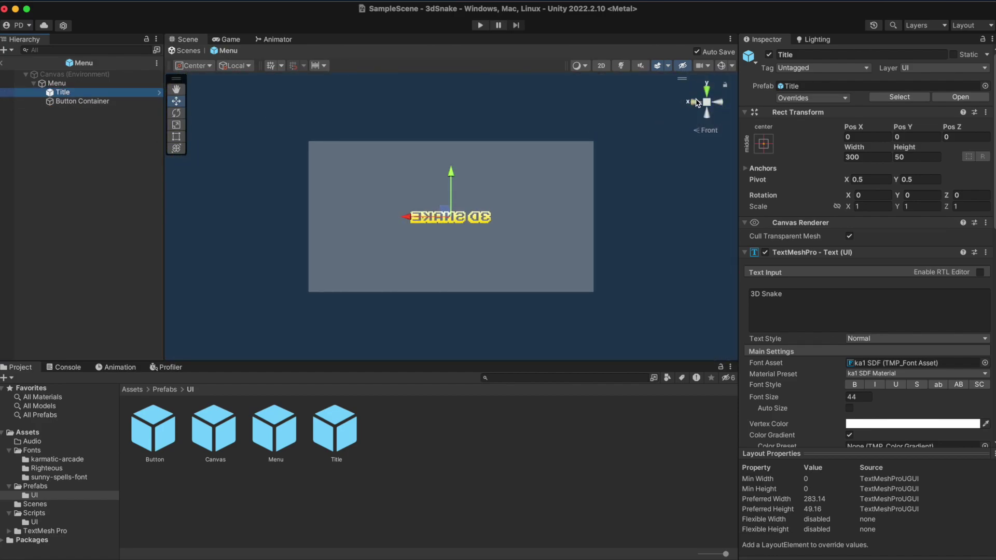
pyautogui.click(697, 103)
pyautogui.click(764, 145)
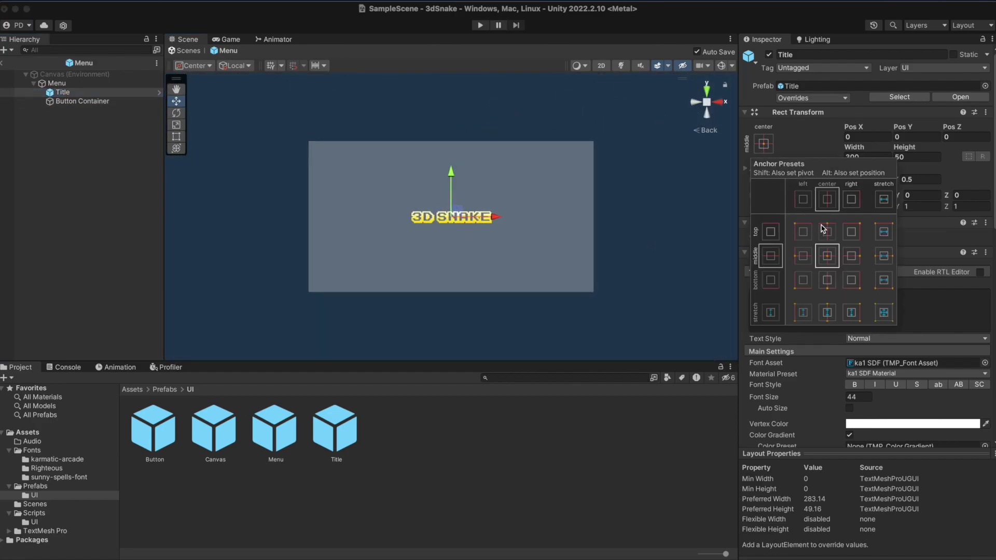
pyautogui.click(826, 231)
pyautogui.click(908, 138)
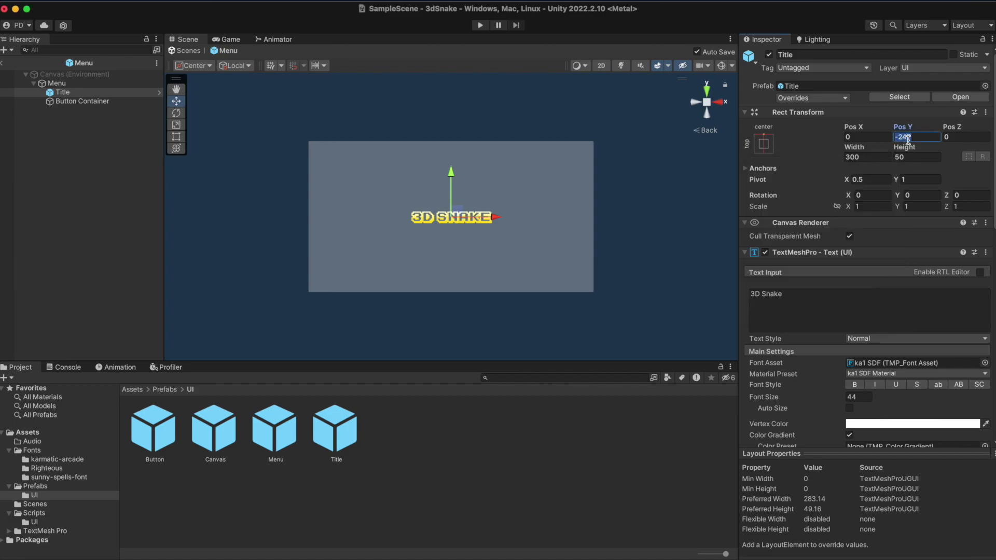
pyautogui.write('-30')
pyautogui.press('BackSpace')
pyautogui.press('BackSpace')
pyautogui.write('50')
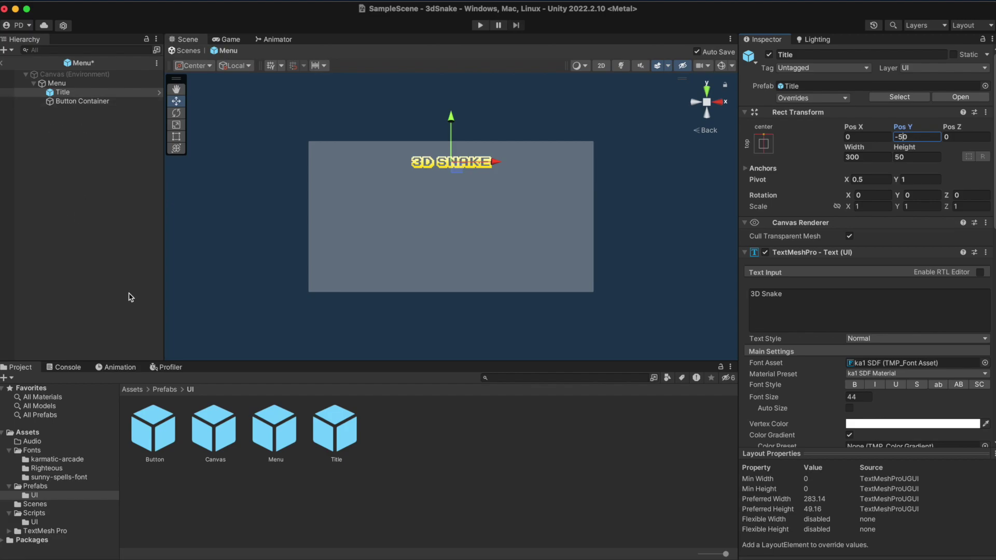
pyautogui.moveTo(183, 432); pyautogui.dragTo(89, 103)
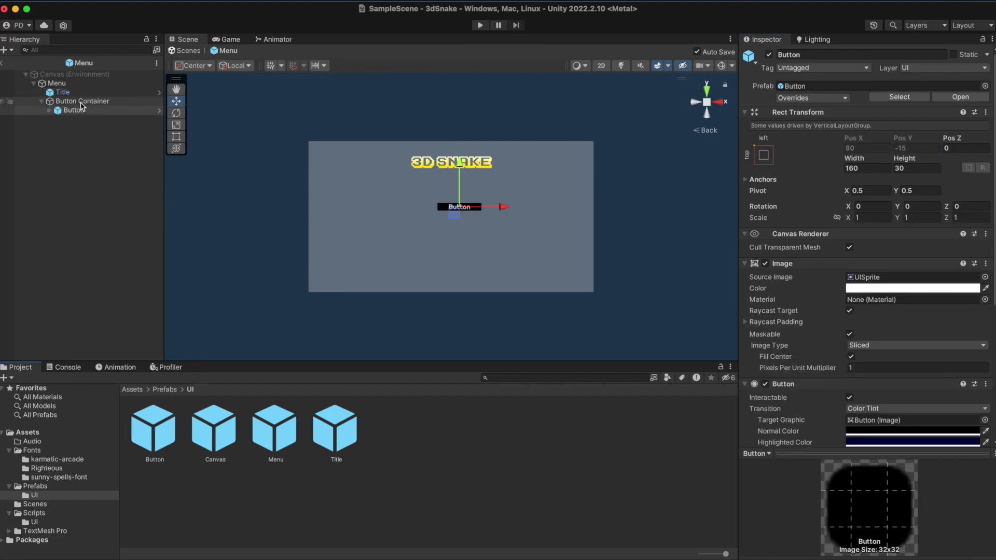
pyautogui.click(92, 105)
# Set Button Container's child alignment to Middle Center and duplicate the Button into three
pyautogui.click(852, 231)
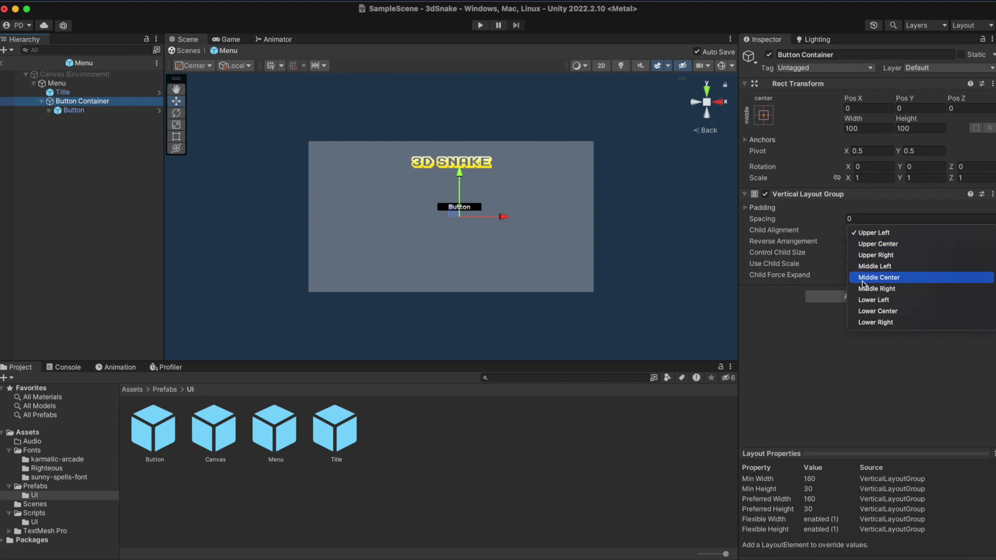
pyautogui.click(864, 279)
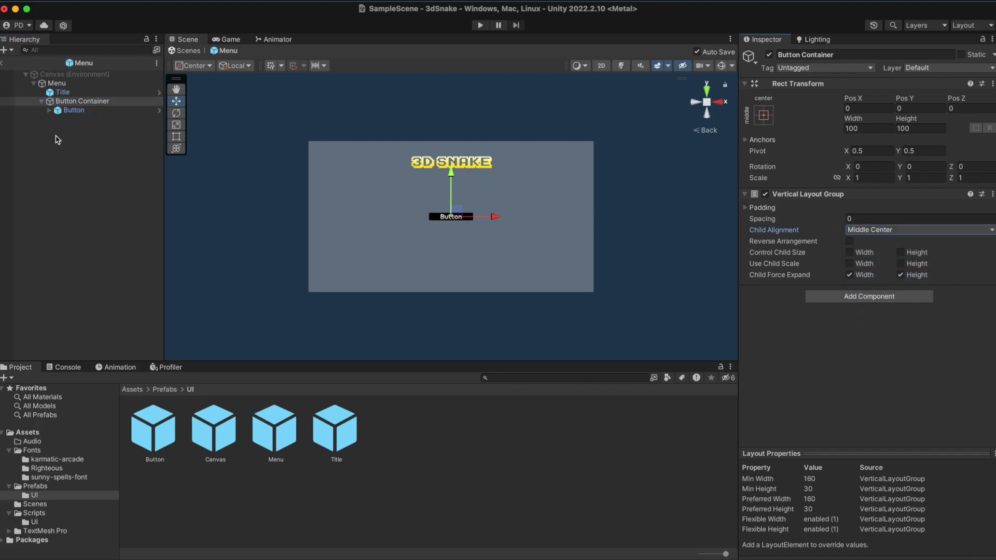
pyautogui.click(50, 113)
pyautogui.press('super+d')
pyautogui.press('super+d')
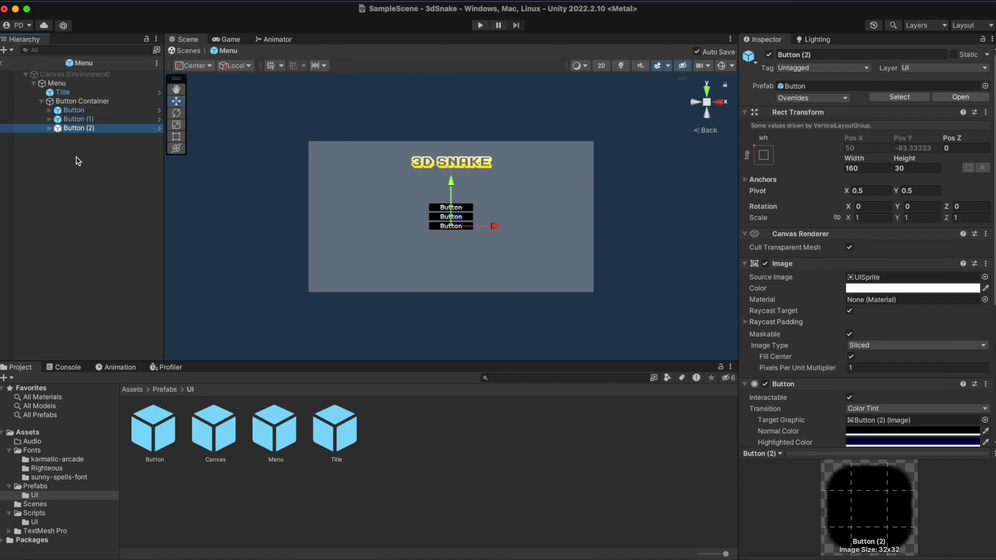
# Let the vertical layout control the buttons' width and height, with Spacing 20
pyautogui.click(70, 102)
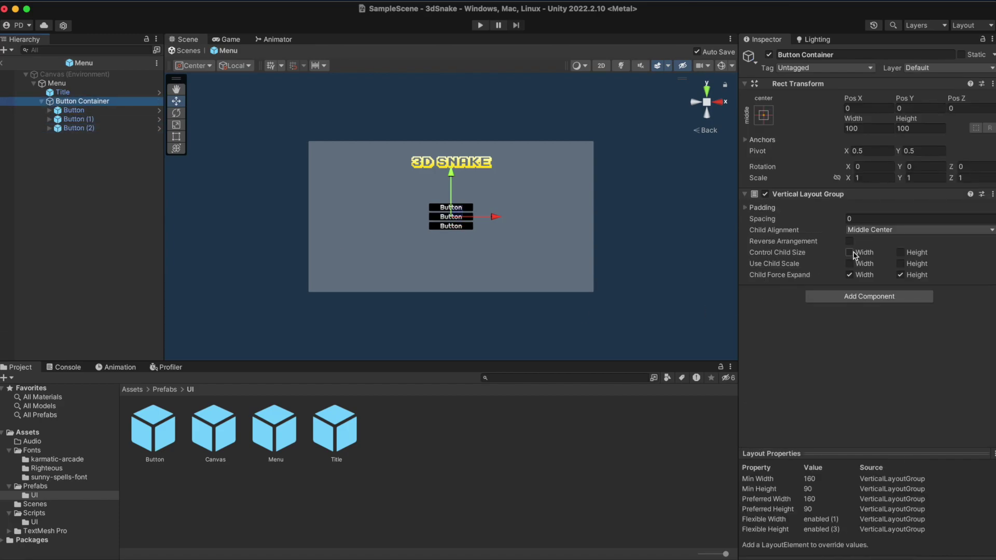
pyautogui.click(850, 252)
pyautogui.click(900, 253)
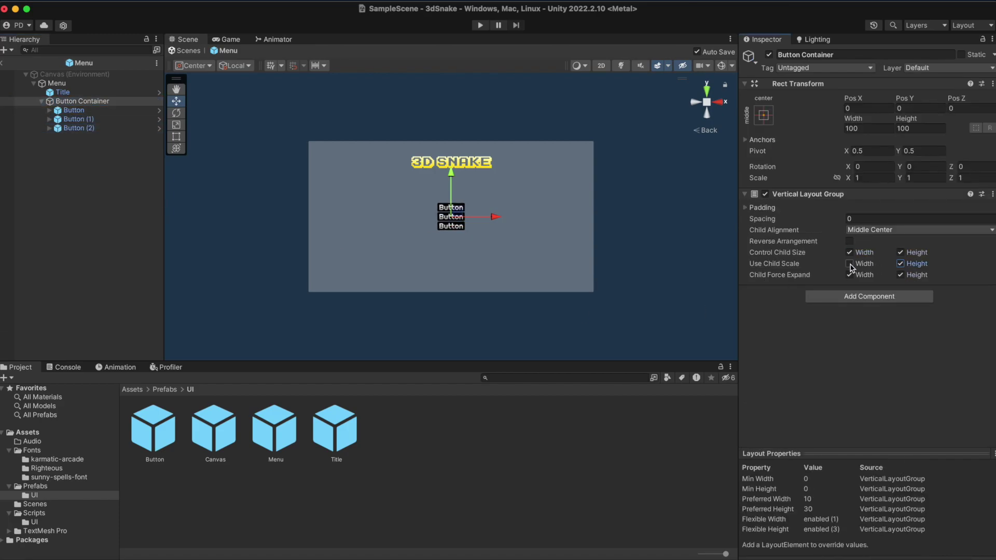
pyautogui.click(746, 208)
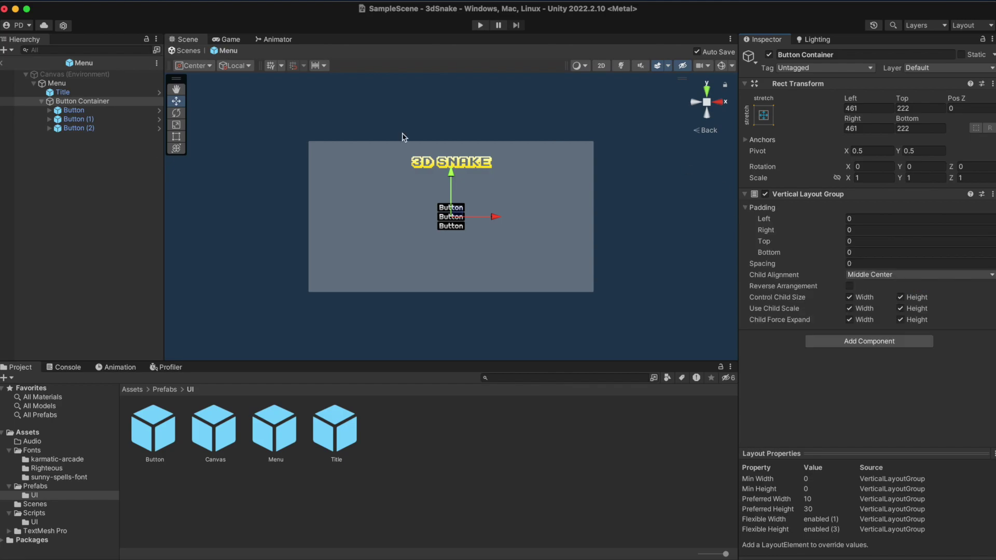
pyautogui.click(75, 111)
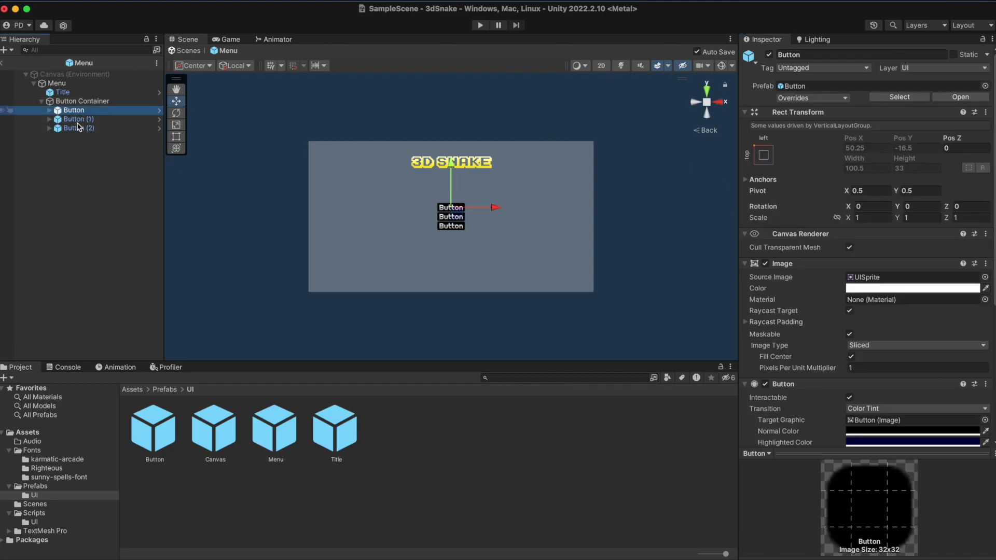
pyautogui.click(77, 102)
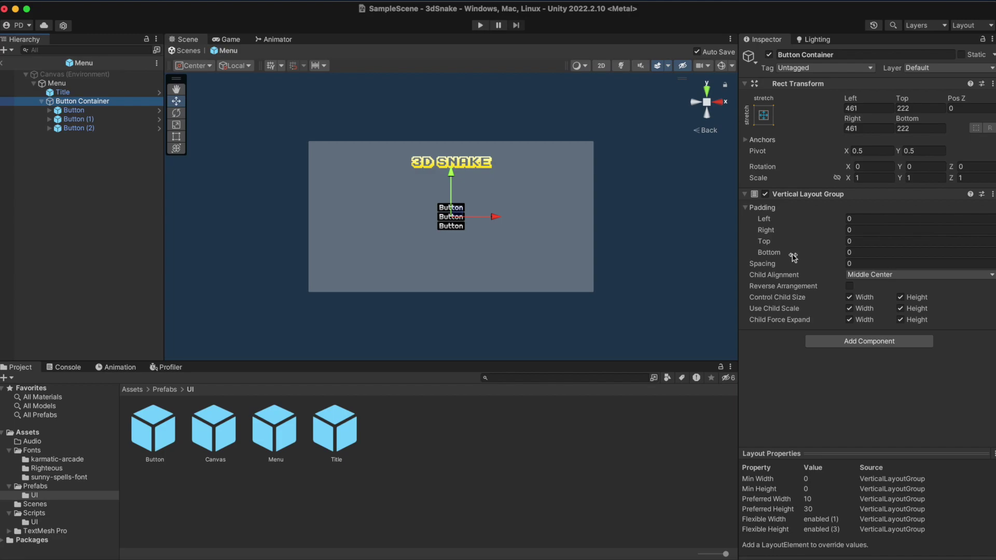
pyautogui.click(856, 264)
pyautogui.write('20')
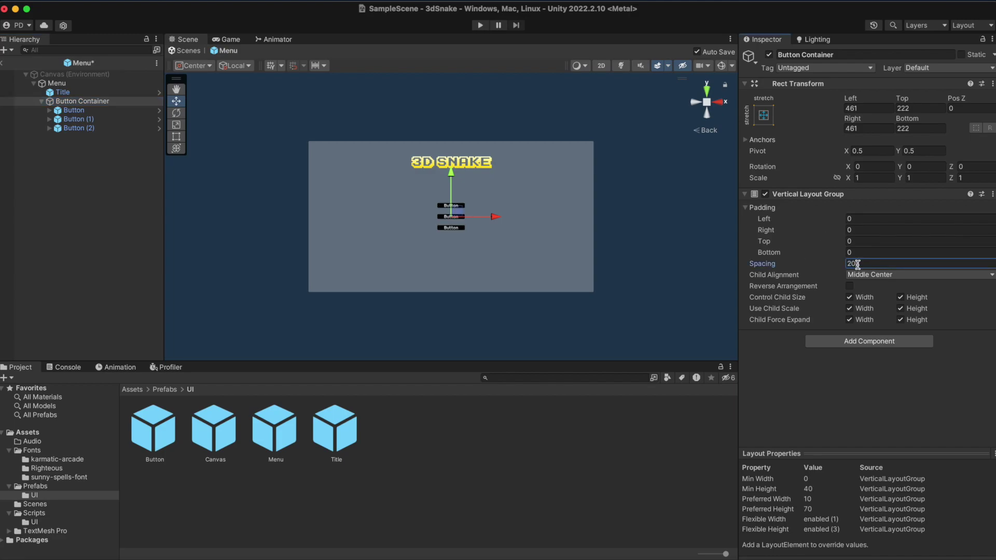
# Set Button Container's Left and Right insets to 100
pyautogui.click(861, 129)
pyautogui.write('0')
pyautogui.click(861, 108)
pyautogui.write('0')
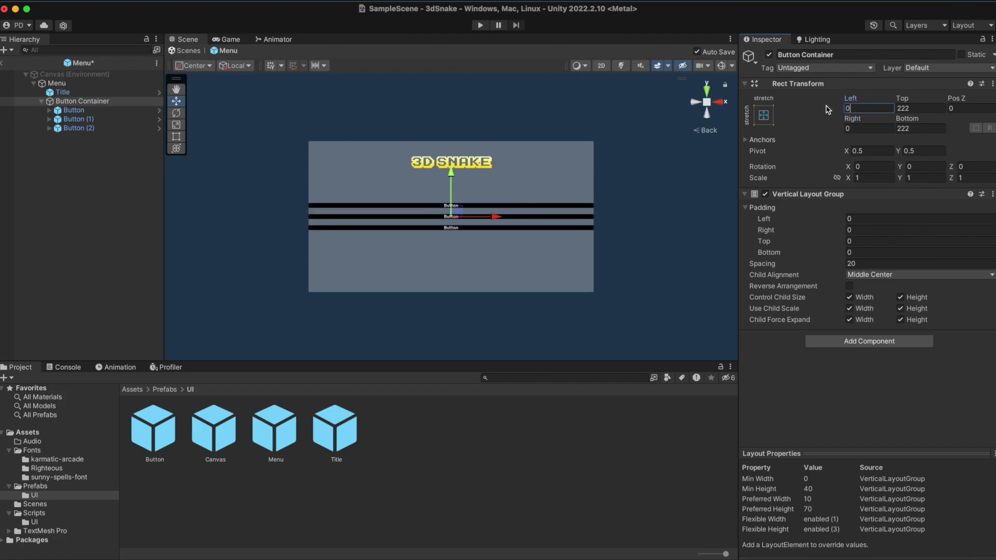
pyautogui.write('100')
pyautogui.click(853, 128)
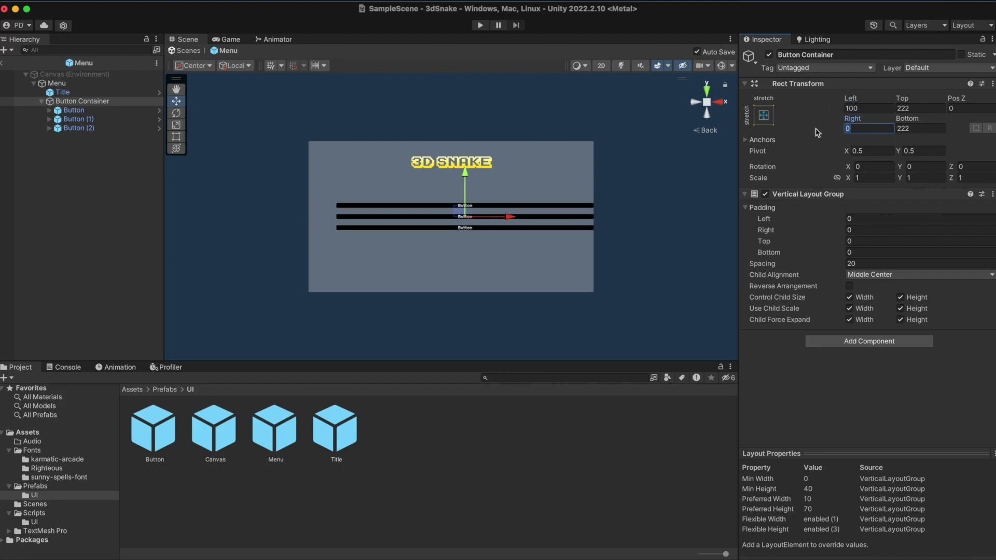
pyautogui.write('100')
pyautogui.press('Tab')
# Set the container's Top inset to 160 and Bottom inset to 100
pyautogui.write('200')
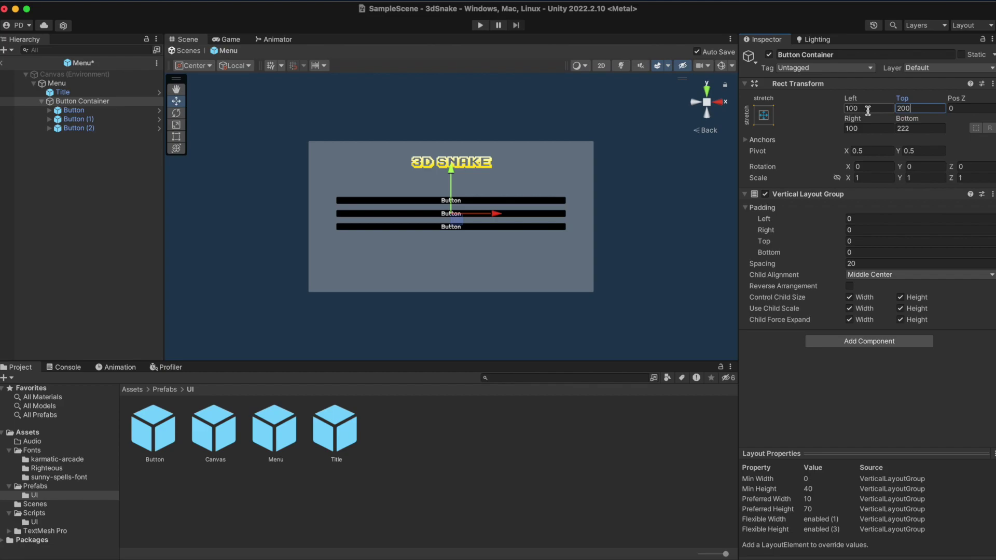
pyautogui.press('BackSpace')
pyautogui.press('BackSpace')
pyautogui.press('BackSpace')
pyautogui.write('100')
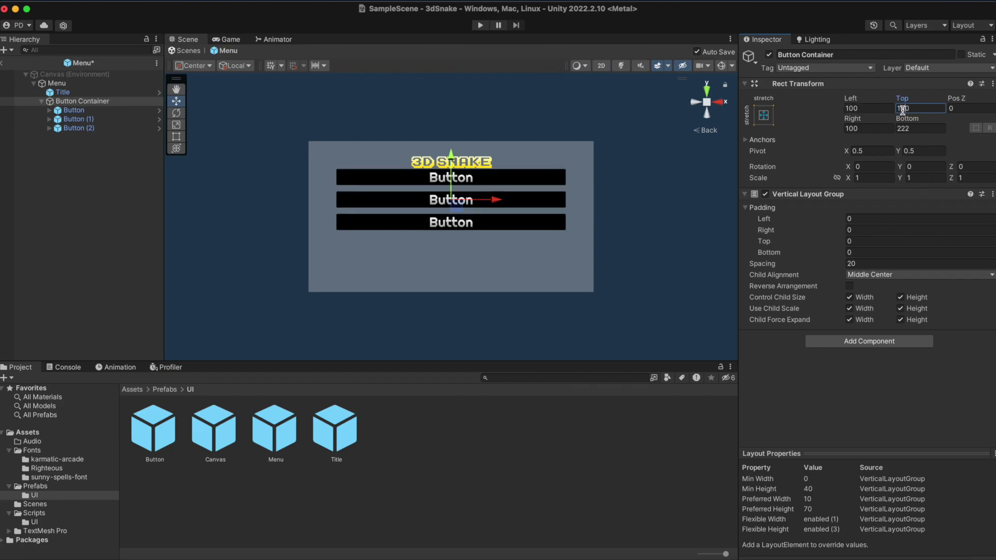
pyautogui.press('BackSpace')
pyautogui.press('BackSpace')
pyautogui.write('50')
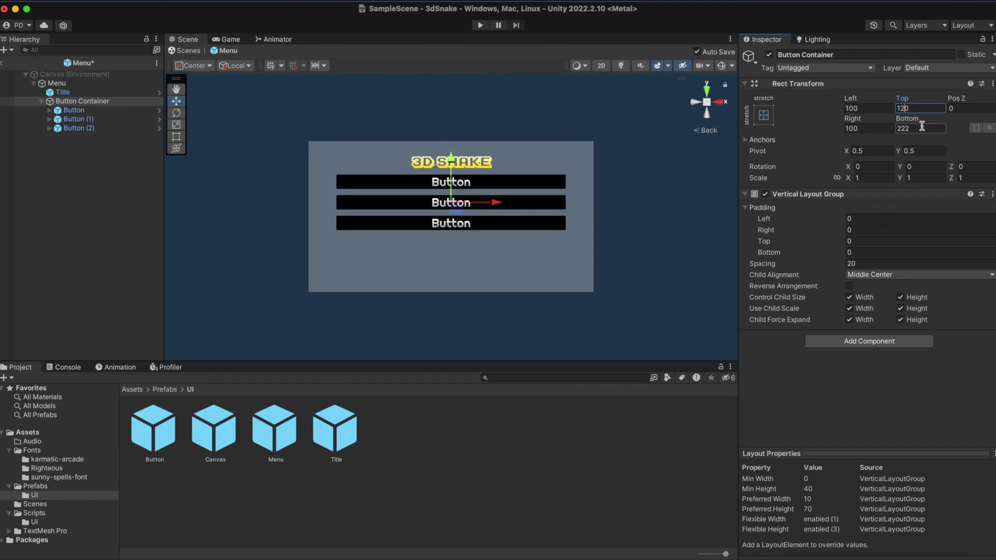
pyautogui.press('BackSpace')
pyautogui.write('8')
pyautogui.click(908, 129)
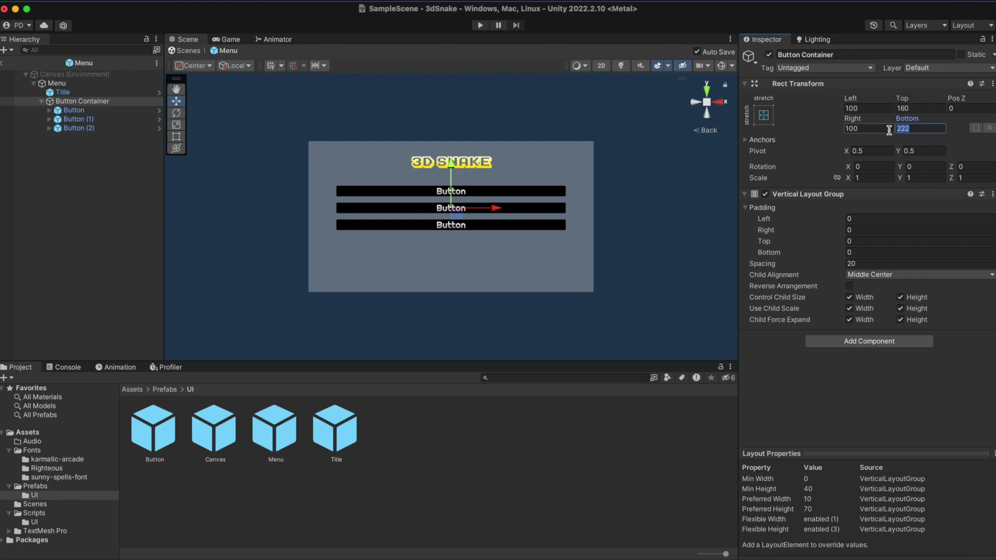
pyautogui.write('60')
pyautogui.press('BackSpace')
pyautogui.press('BackSpace')
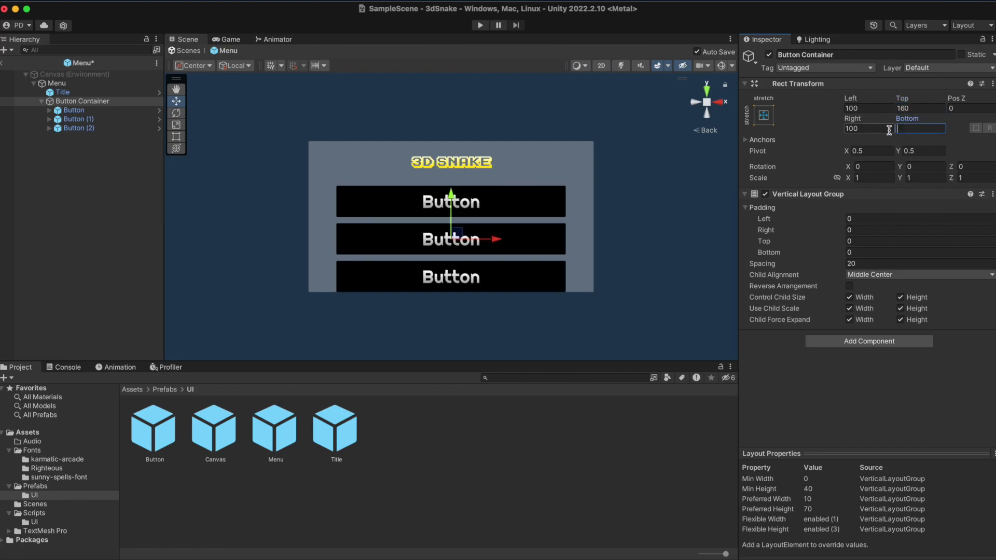
pyautogui.write('100')
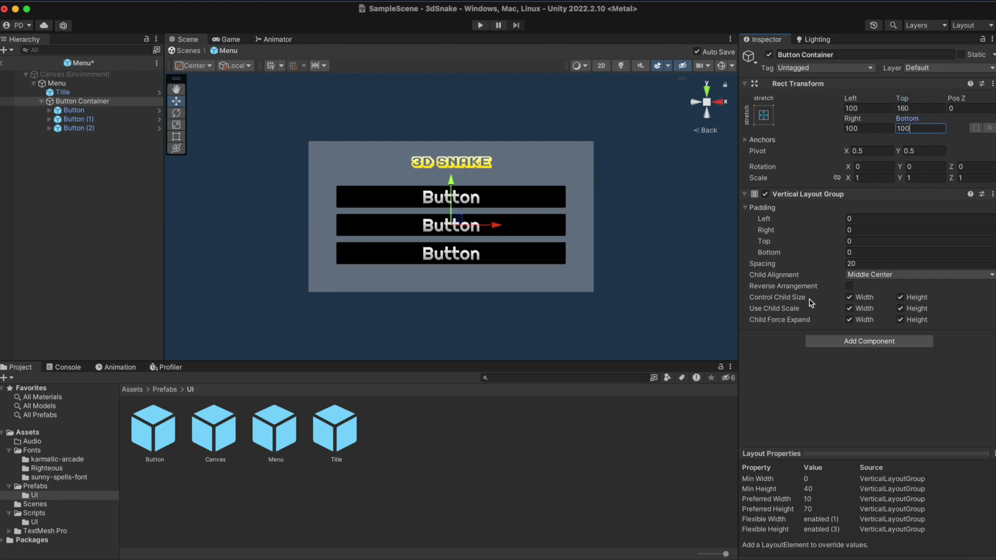
pyautogui.click(50, 111)
pyautogui.click(88, 119)
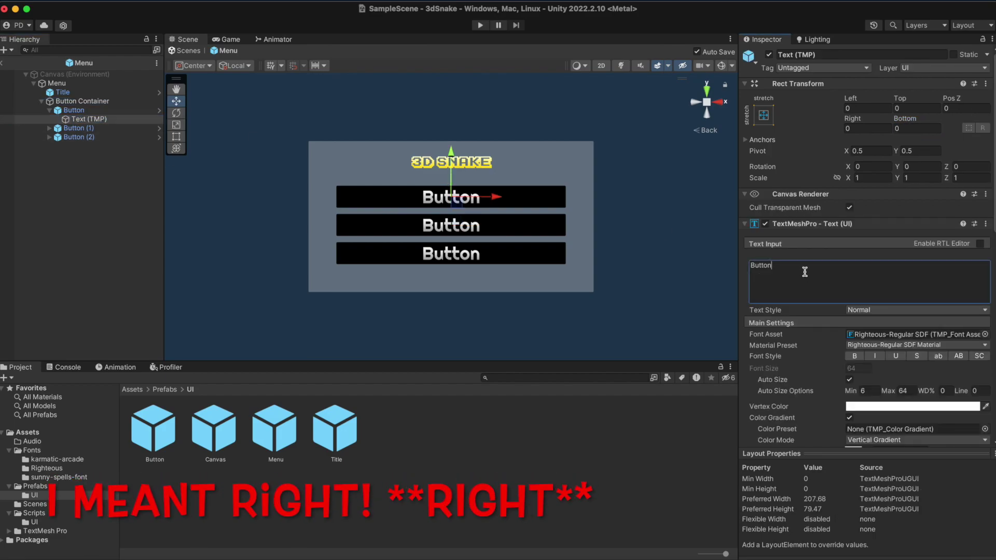
# Label the three buttons 'Tear It Up', 'Color Me' and 'Other Stuff'
pyautogui.doubleClick(760, 265)
pyautogui.write('Tear It Up')
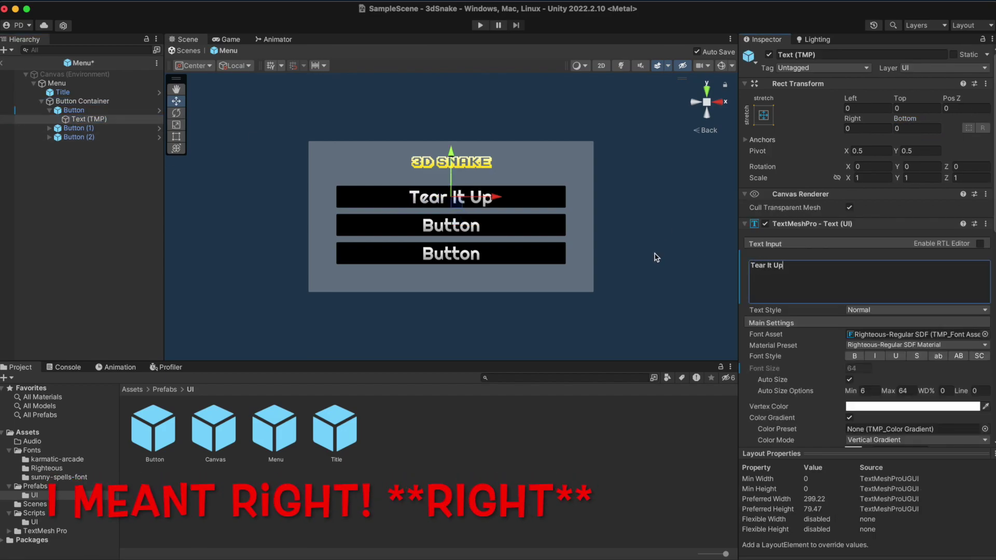
pyautogui.click(49, 128)
pyautogui.click(78, 137)
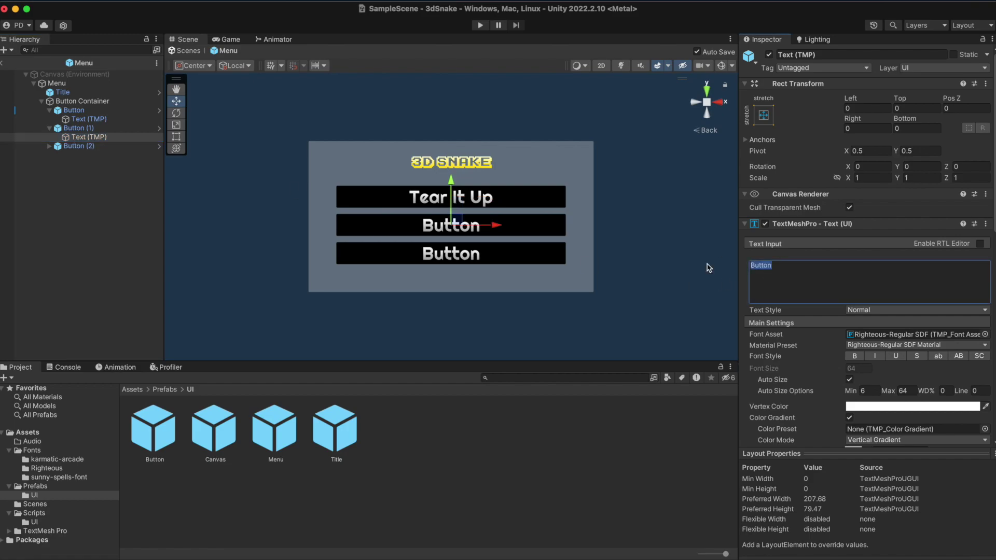
pyautogui.write('Get Me Some Colors')
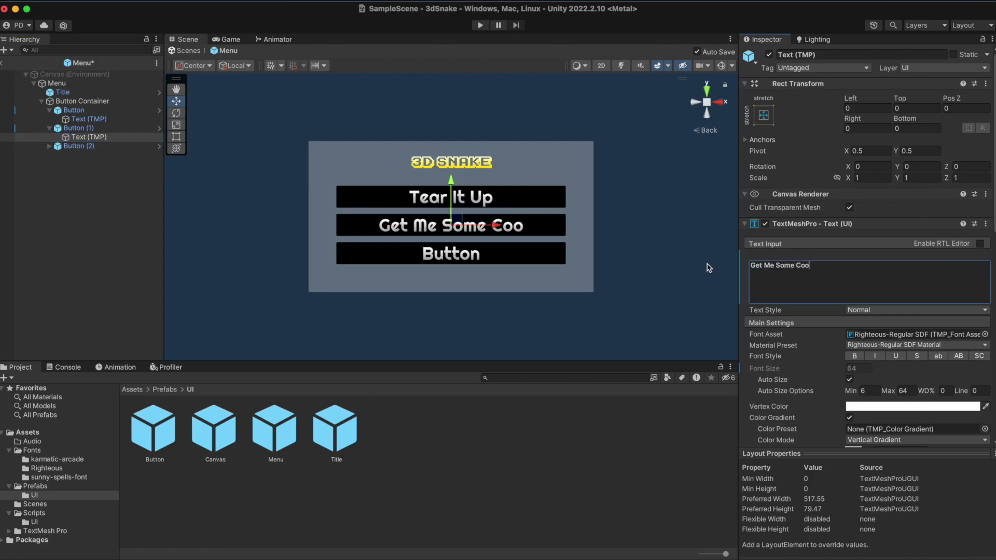
pyautogui.click(50, 146)
pyautogui.click(88, 155)
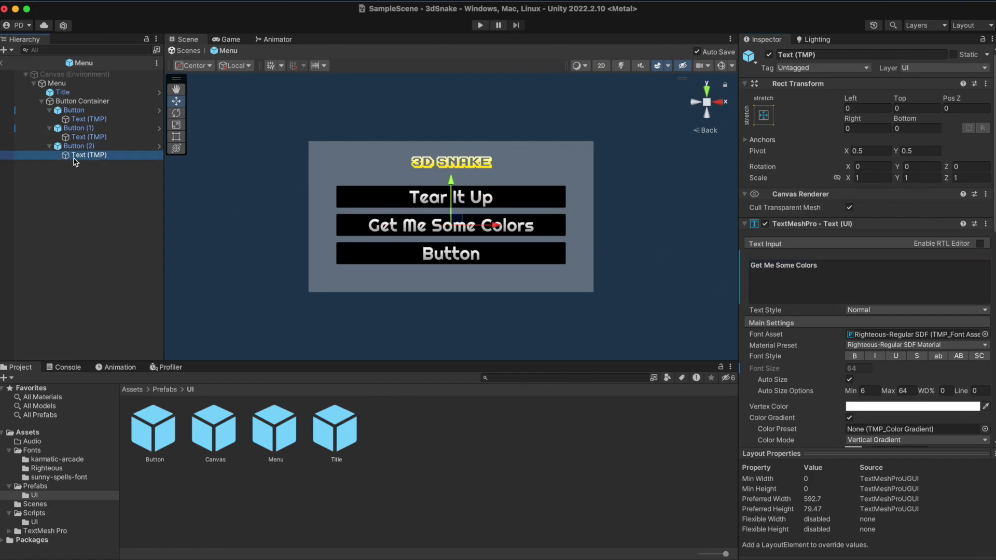
pyautogui.click(89, 137)
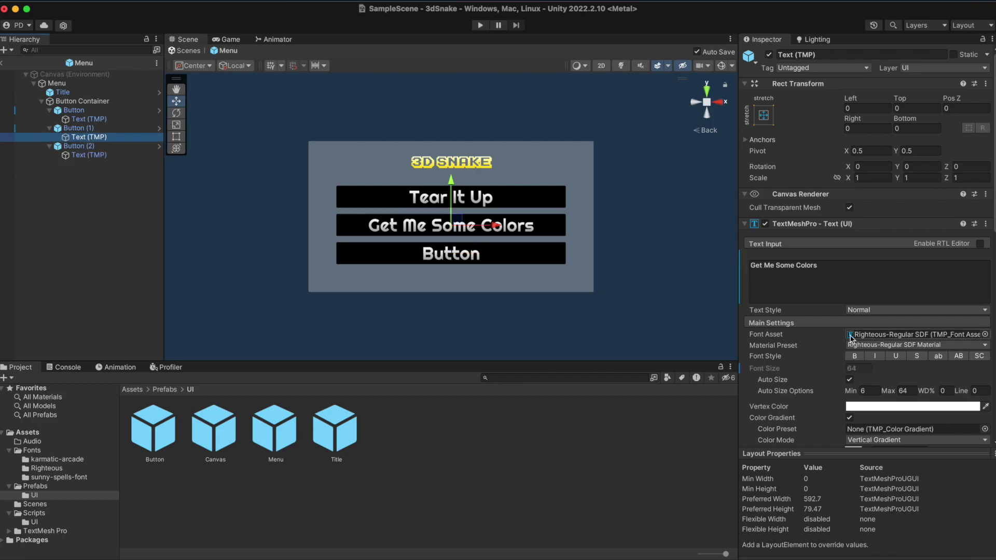
pyautogui.click(789, 270)
pyautogui.write('Color Me')
pyautogui.click(88, 155)
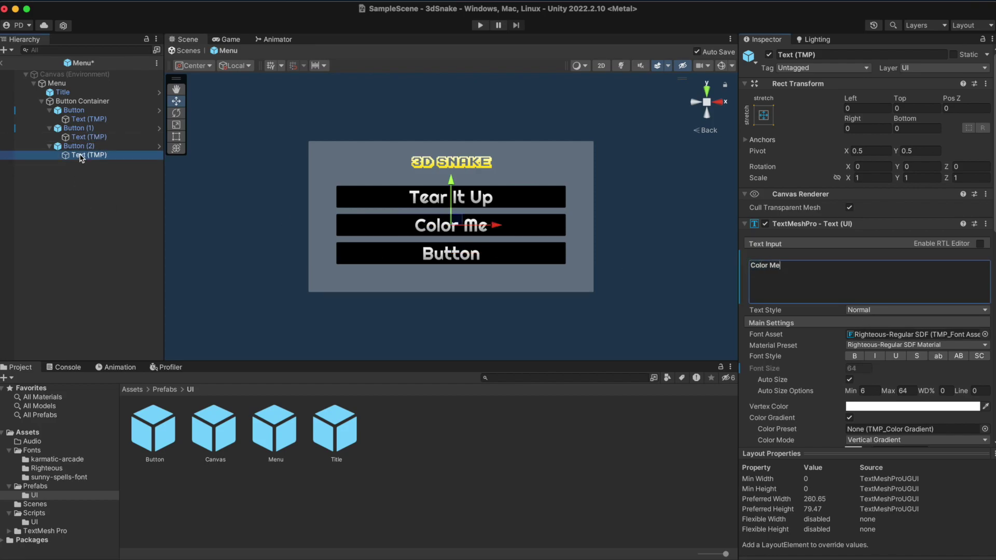
pyautogui.write('Other Stuff')
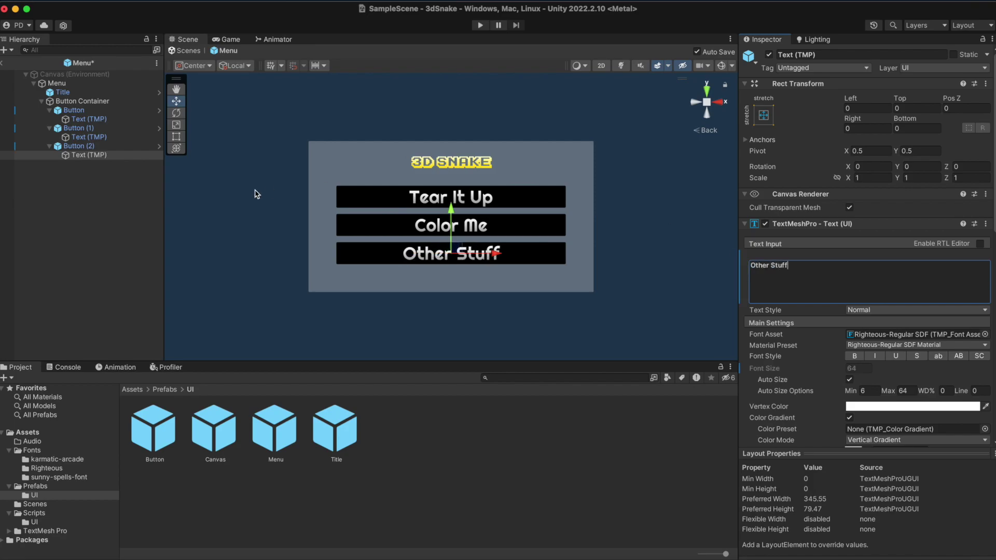
# Make the Menu panel's background colour fully transparent
pyautogui.click(57, 83)
pyautogui.click(907, 248)
pyautogui.moveTo(916, 469); pyautogui.dragTo(814, 452)
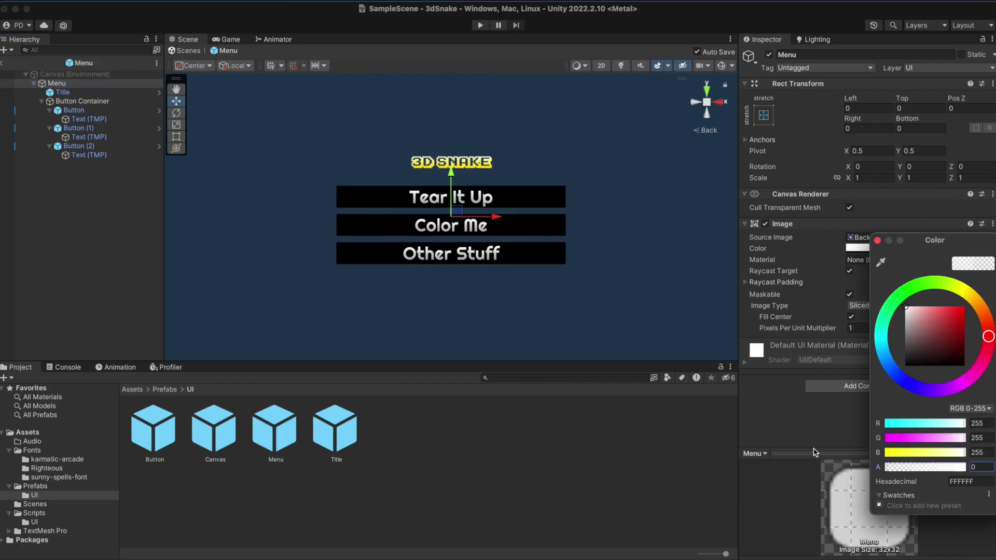
# Try Play mode and clear the Console to the two CS0246 'Button' errors
pyautogui.press('super+p')
pyautogui.click(68, 367)
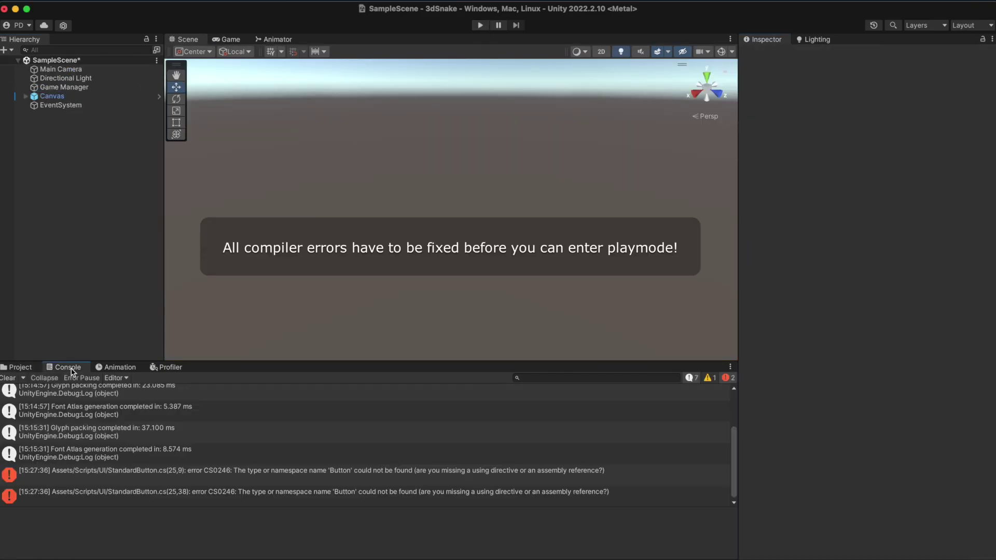
pyautogui.click(95, 476)
pyautogui.scroll(-3, 95, 480)
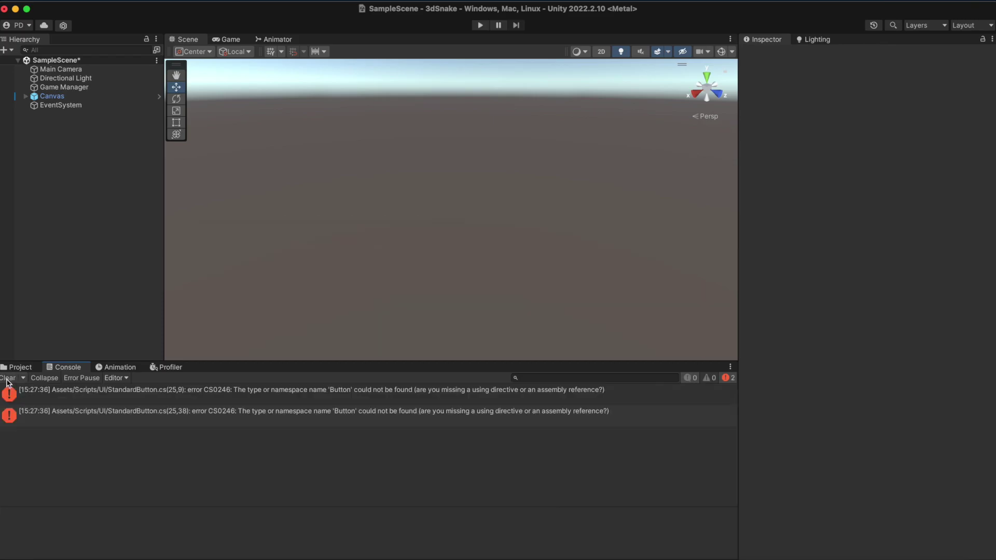
# Change the using to UnityEngine.UI, pass ReturnToNormalSize without parentheses, and save StandardButton.cs
pyautogui.doubleClick(180, 395)
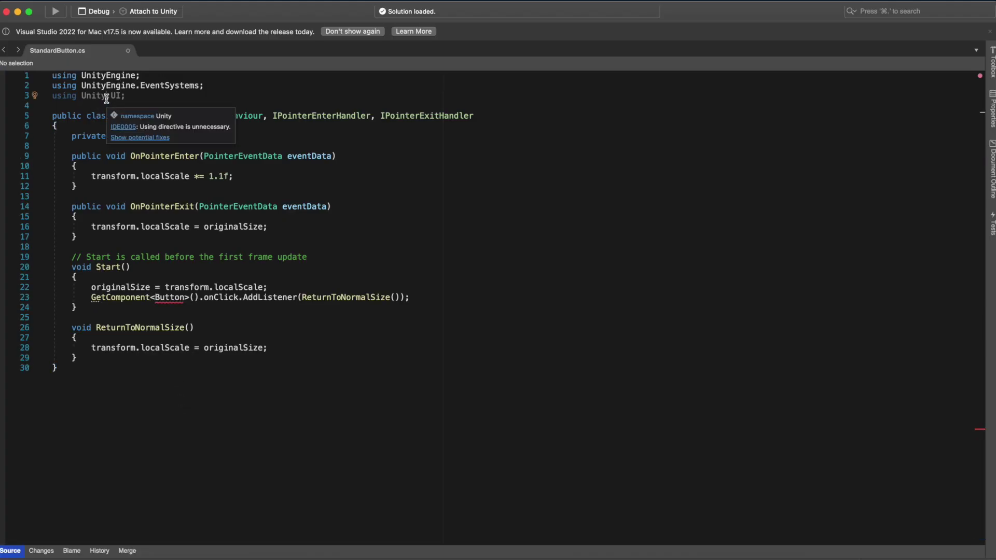
pyautogui.click(106, 95)
pyautogui.write('Engine.')
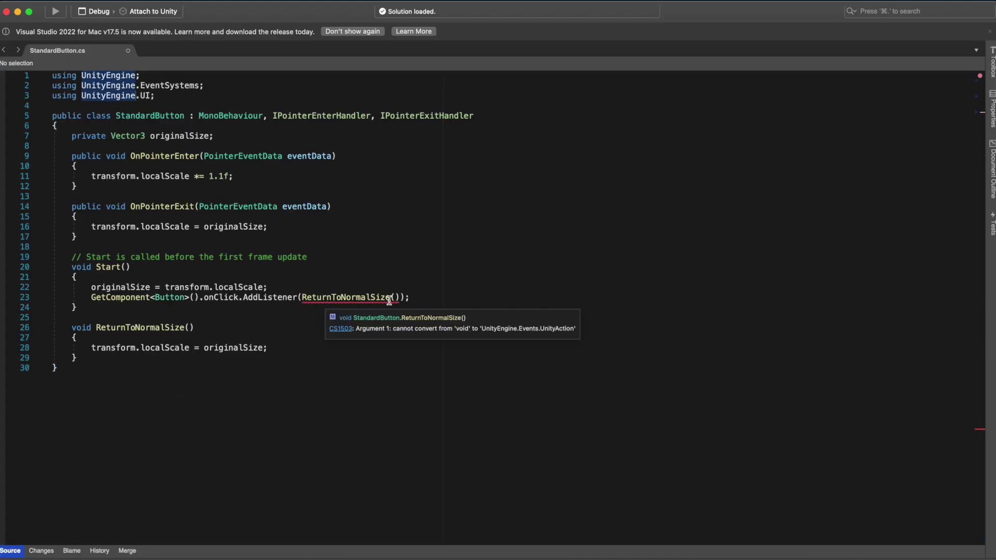
pyautogui.click(399, 297)
pyautogui.press('BackSpace')
pyautogui.press('BackSpace')
pyautogui.click(365, 261)
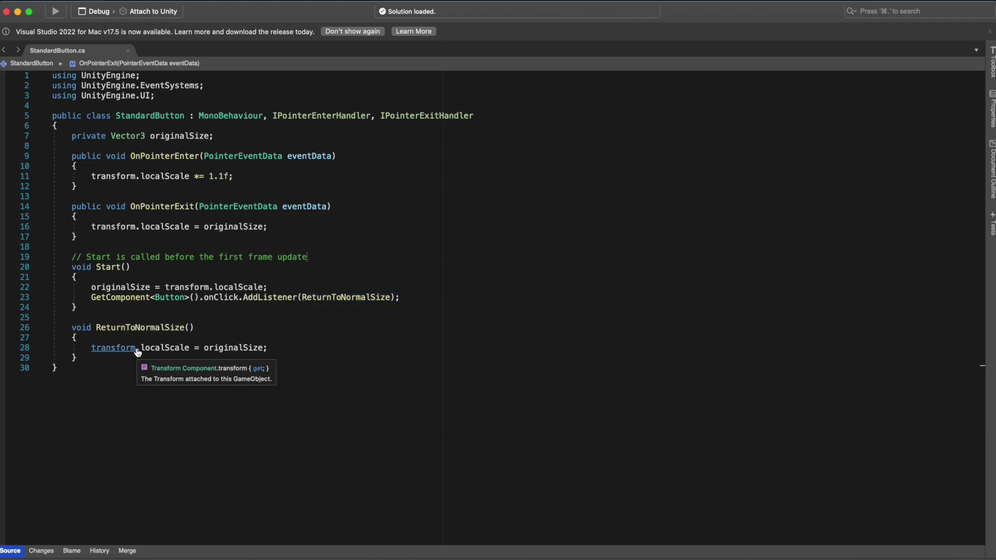
pyautogui.press('super+s')
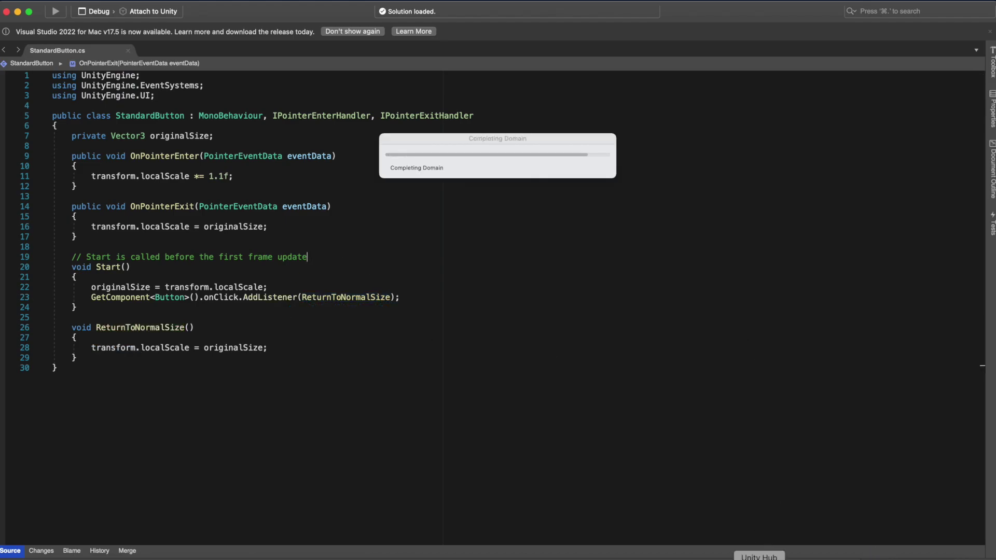
# Back in Unity, confirm the console errors are gone and start Play mode
pyautogui.click(882, 557)
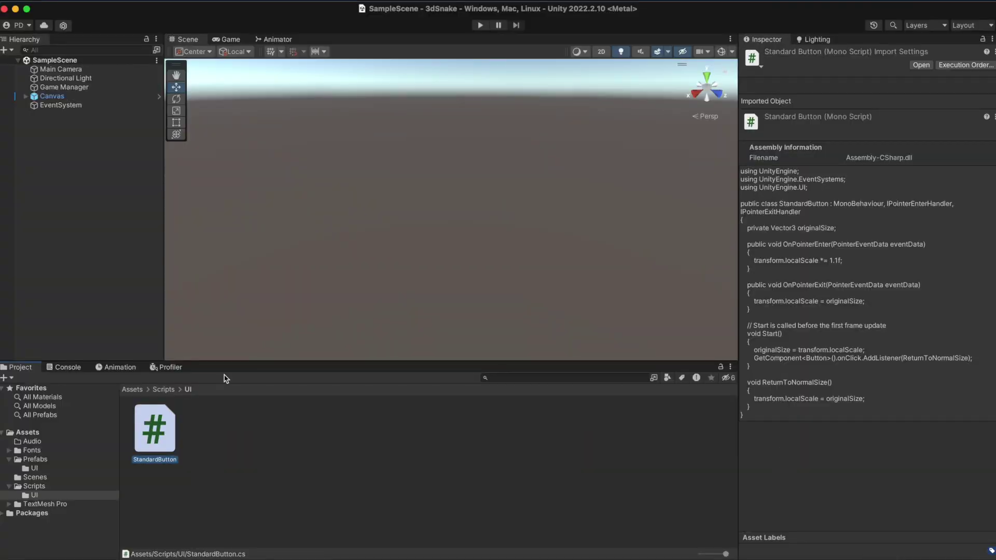
pyautogui.click(238, 474)
pyautogui.click(62, 367)
pyautogui.click(21, 367)
pyautogui.press('super+p')
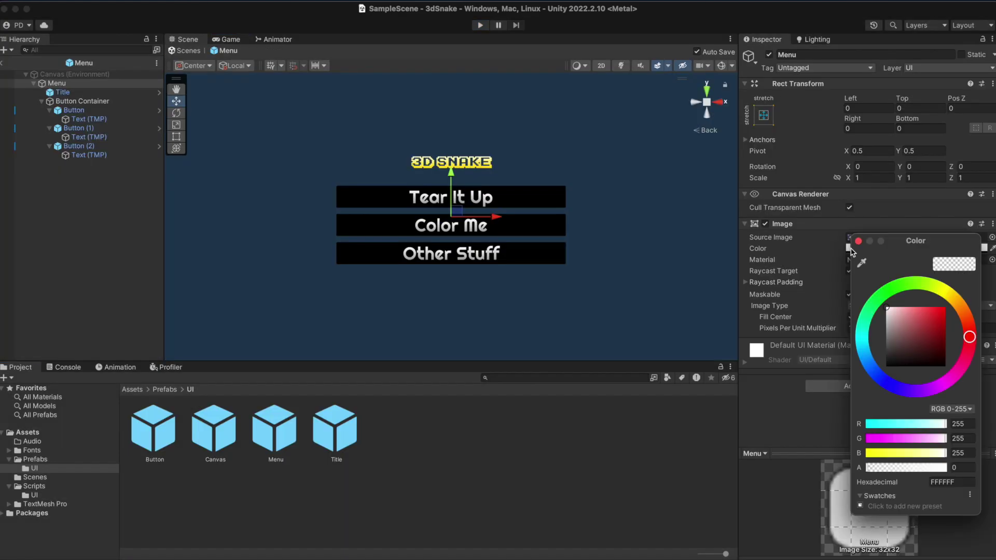
# Set the Menu background alpha to 255, then open the Button prefab
pyautogui.moveTo(889, 465); pyautogui.dragTo(949, 467)
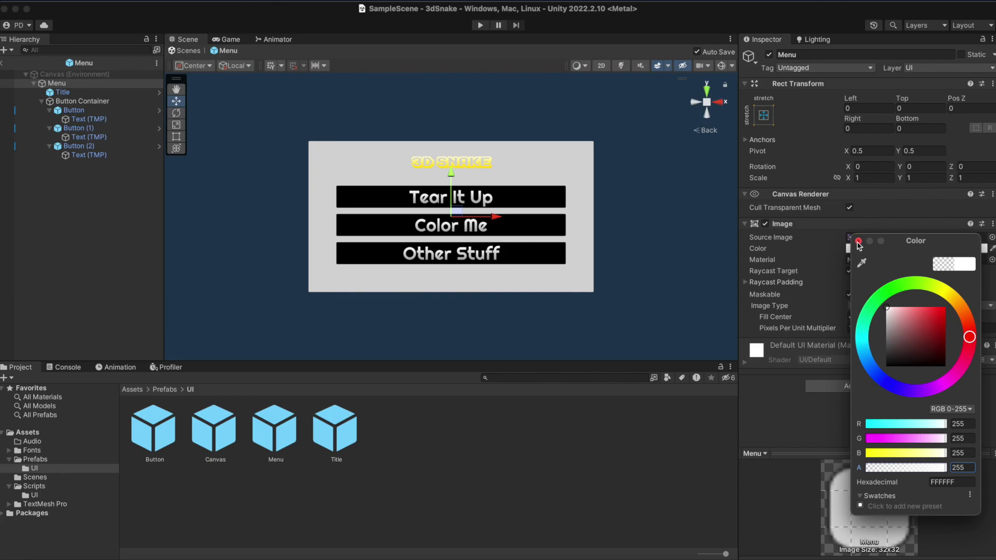
pyautogui.click(859, 241)
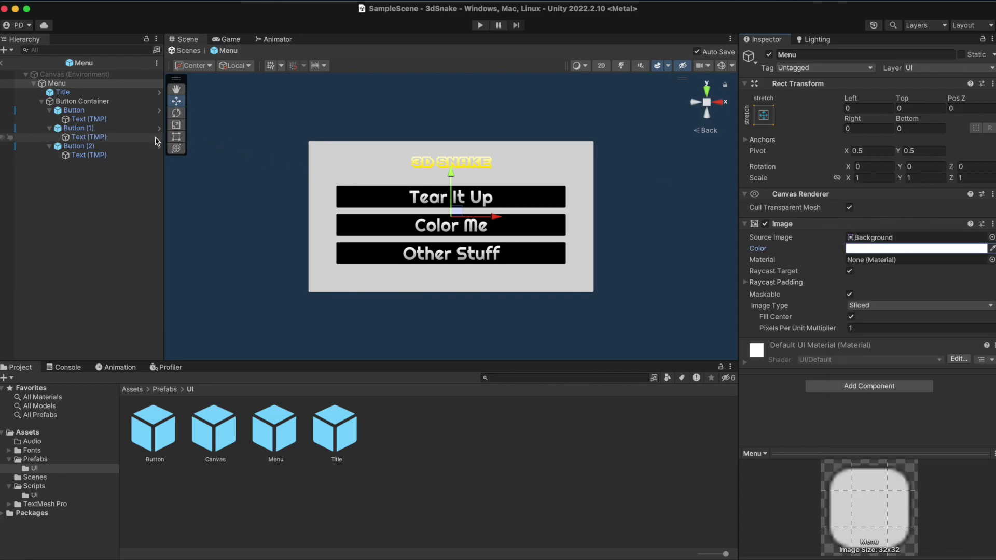
pyautogui.doubleClick(154, 430)
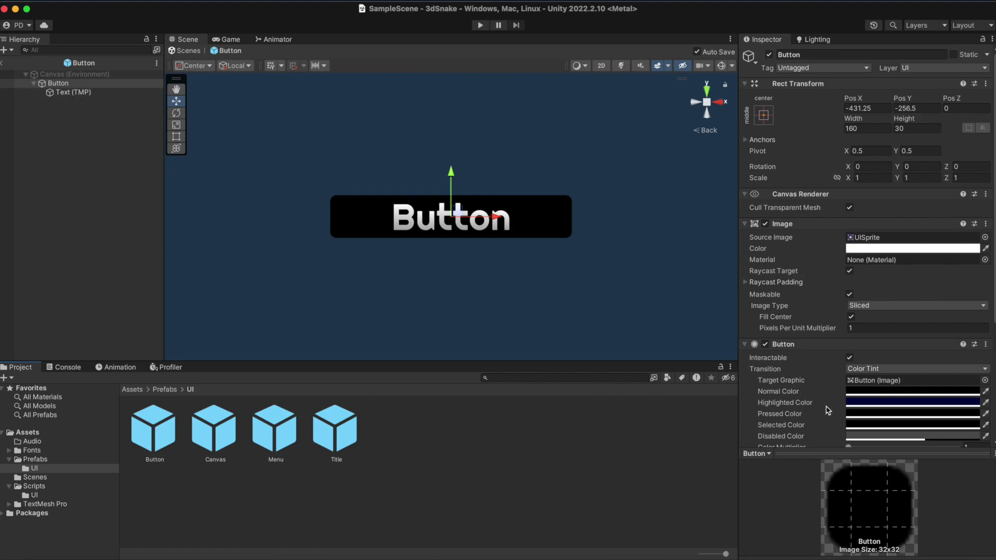
# Set the Button's Highlighted Color to olive 434100
pyautogui.click(892, 402)
pyautogui.click(950, 354)
pyautogui.moveTo(951, 354); pyautogui.dragTo(951, 352)
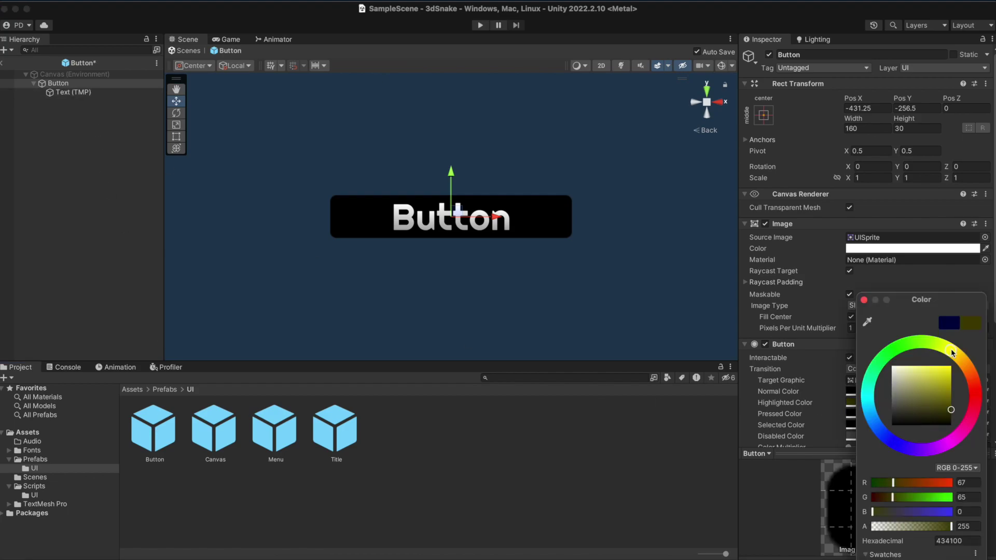
pyautogui.click(864, 300)
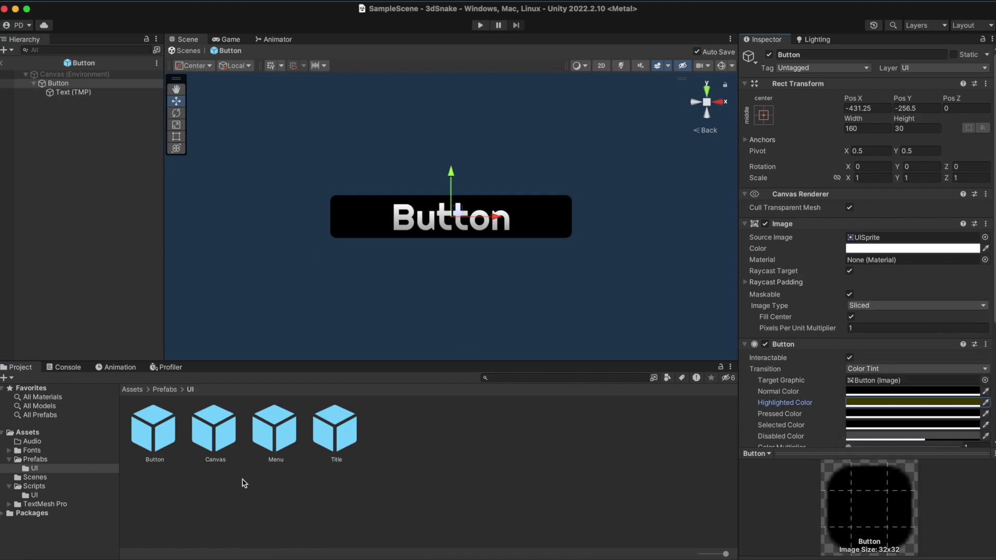
# Give the Title a 3F3600-to-FFF200 gradient and run the game to preview
pyautogui.doubleClick(319, 434)
pyautogui.scroll(-2, 850, 415)
pyautogui.click(848, 412)
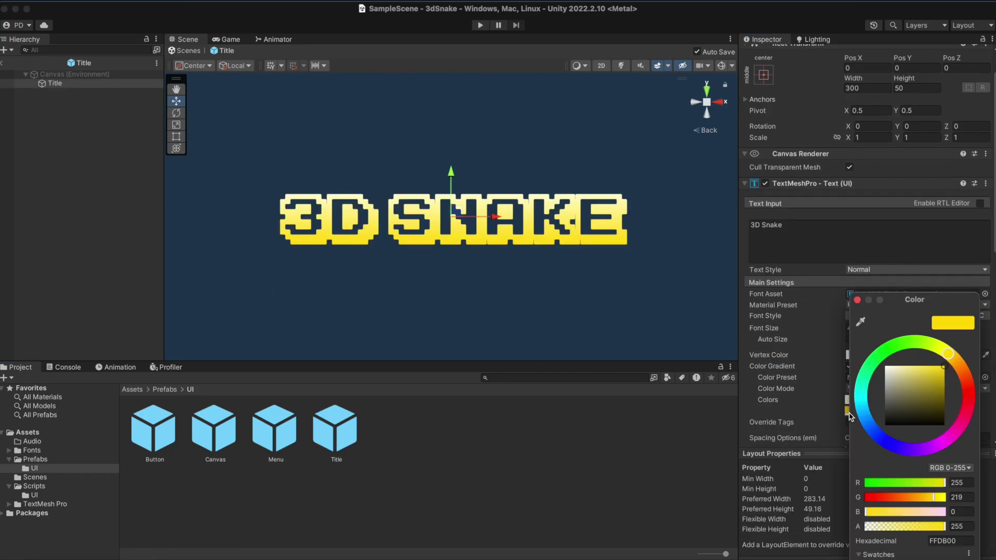
pyautogui.moveTo(944, 367); pyautogui.dragTo(944, 411)
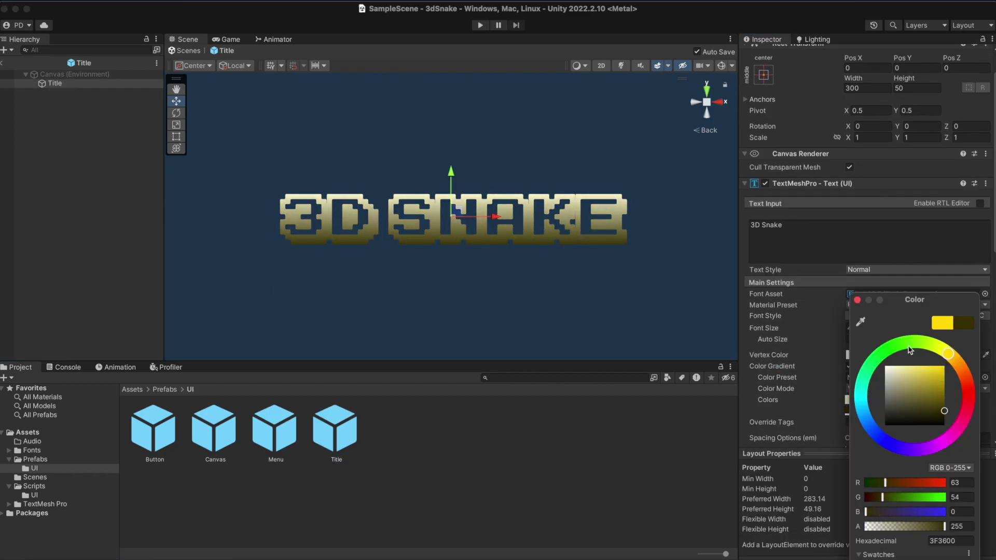
pyautogui.click(857, 300)
pyautogui.click(849, 399)
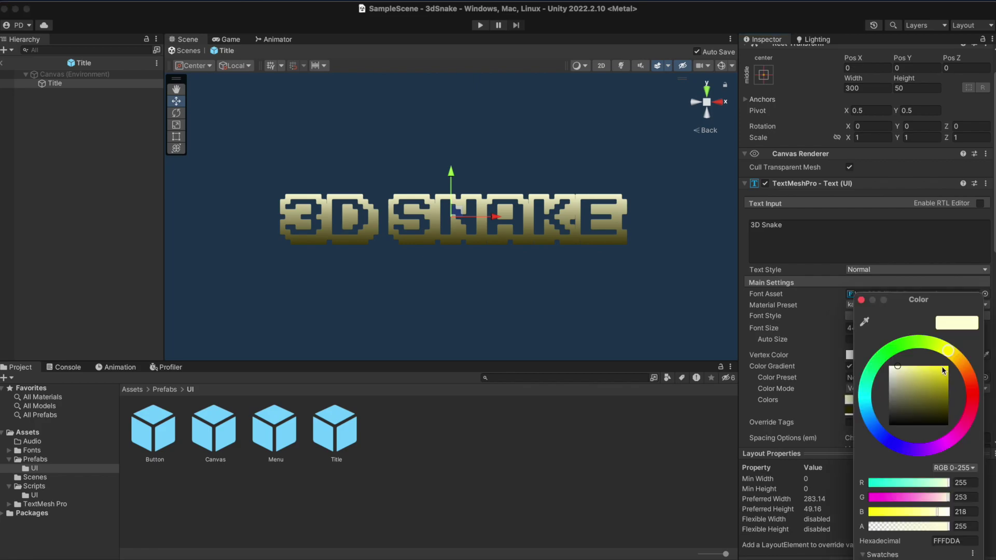
pyautogui.moveTo(913, 371); pyautogui.dragTo(970, 361)
pyautogui.click(861, 300)
pyautogui.press('super+p')
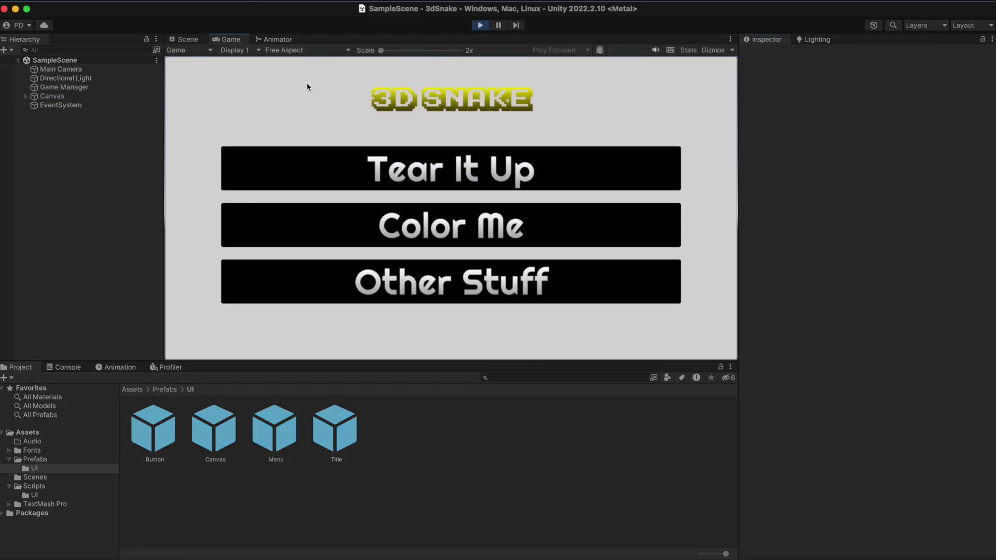
# Stop Play and create a C# script named CanvasManager in Scripts/UI
pyautogui.press('super+p')
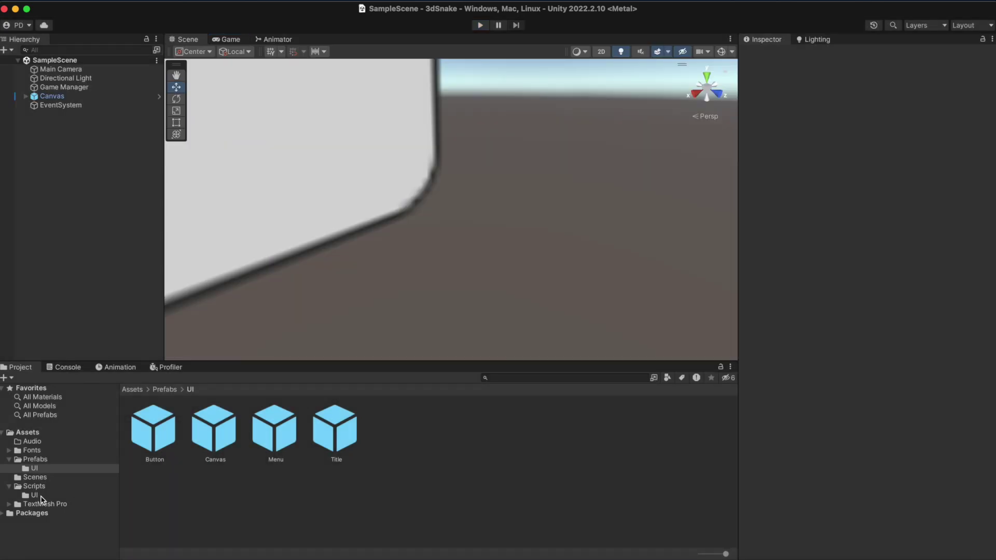
pyautogui.click(34, 495)
pyautogui.rightClick(214, 458)
pyautogui.moveTo(244, 260)
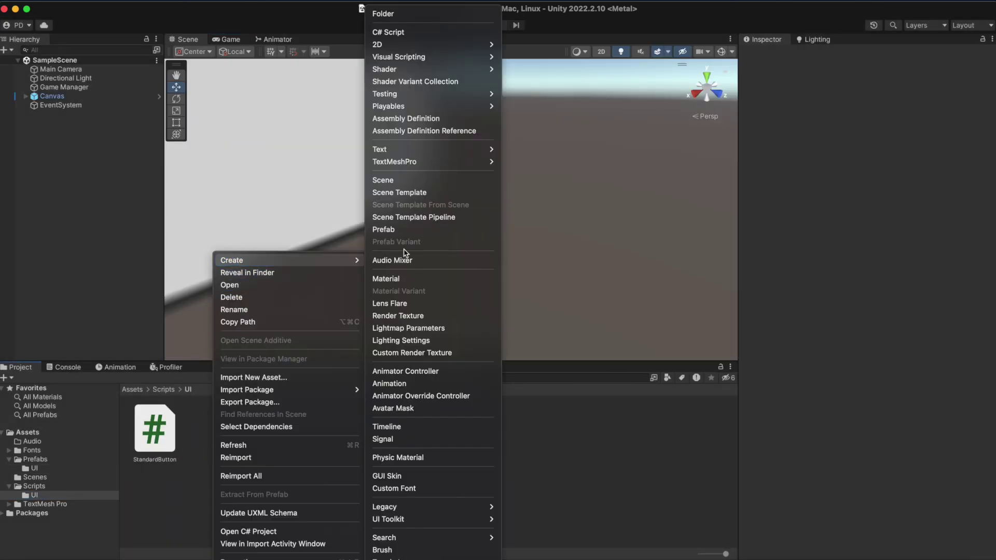
pyautogui.click(392, 33)
pyautogui.write('CanvasManager')
pyautogui.press('Return')
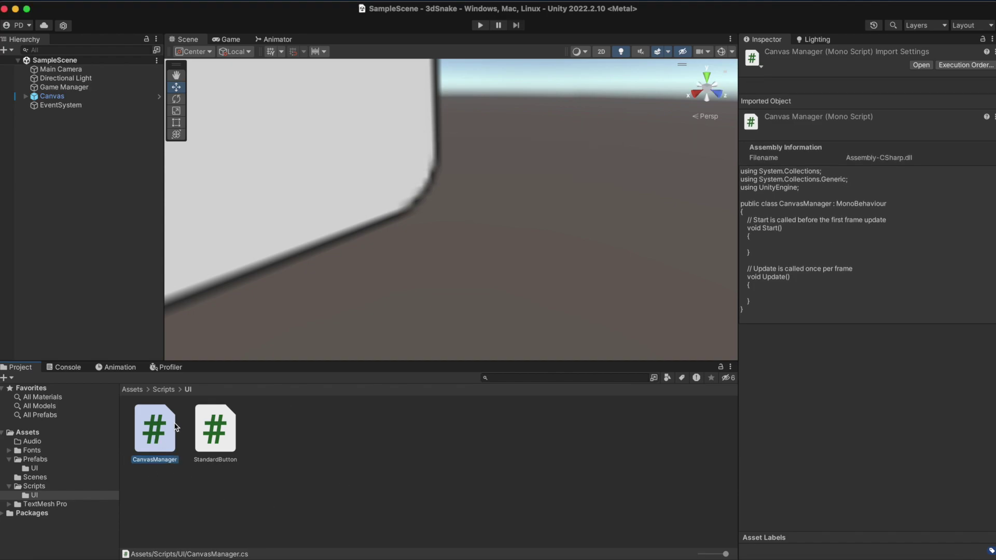
# In CanvasManager.cs, start a HideAllMenues() method with a foreach over menus
pyautogui.doubleClick(158, 430)
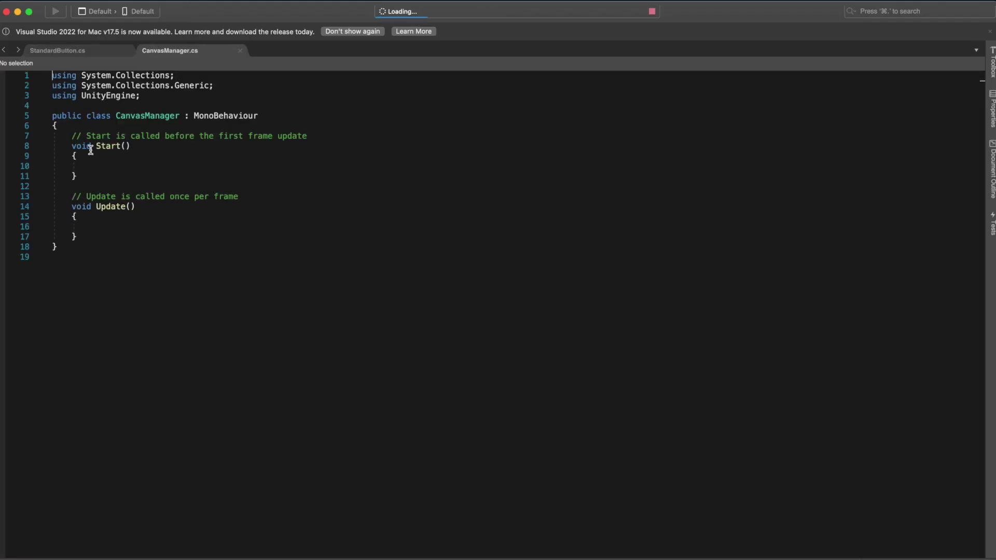
pyautogui.click(78, 236)
pyautogui.press('Return')
pyautogui.press('Return')
pyautogui.write('void Hide')
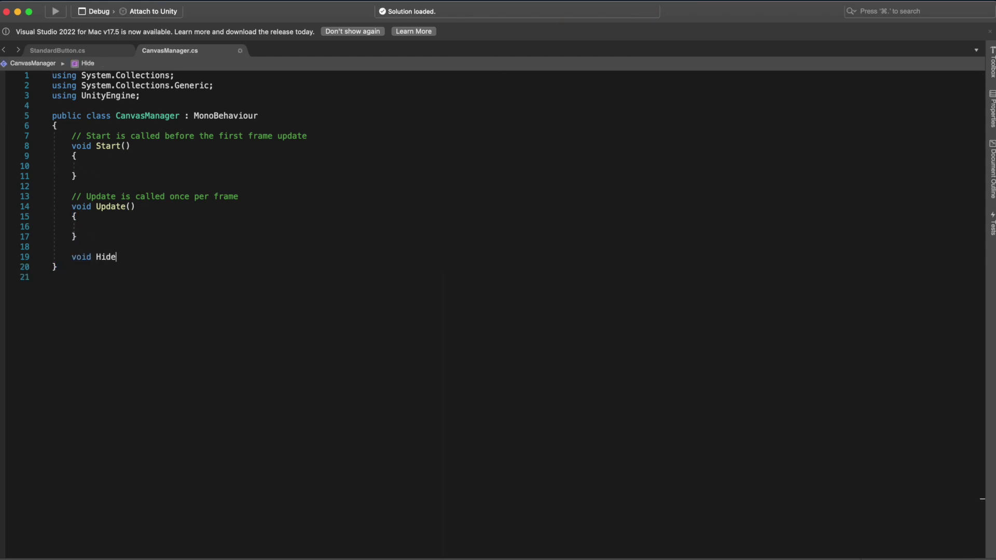
pyautogui.write('AllMenues')
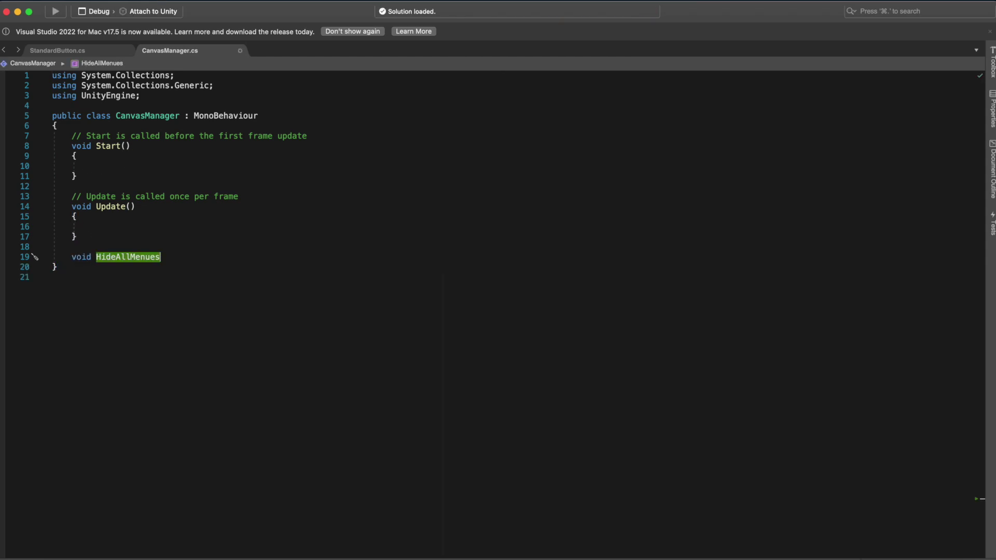
pyautogui.write('(){')
pyautogui.press('Return')
pyautogui.write('foreach(Game')
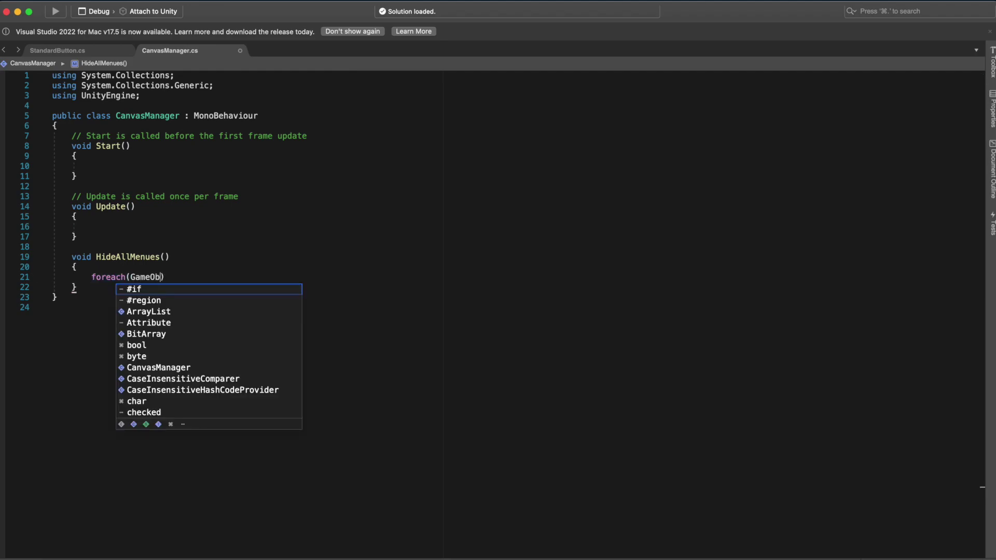
pyautogui.write('Obkect ')
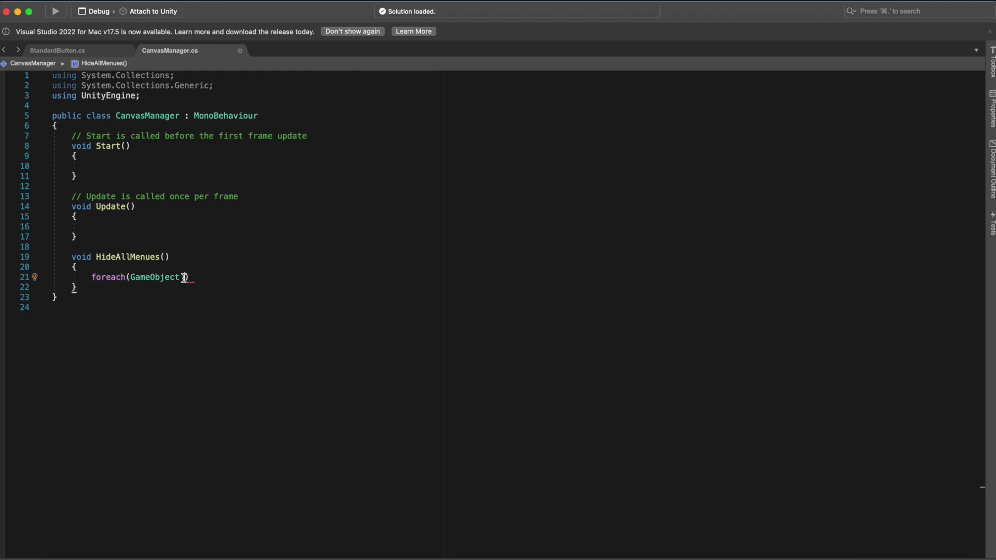
pyautogui.write('menu in')
# Declare public GameObject[] allMenus and finish the loop with menu.SetActive(false)
pyautogui.click(87, 127)
pyautogui.press('Return')
pyautogui.press('Return')
pyautogui.press('Up')
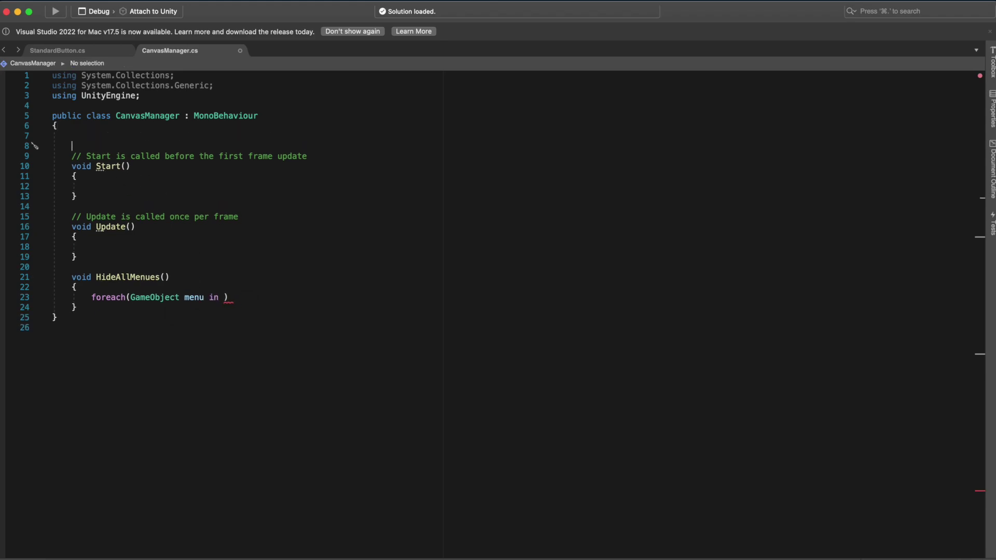
pyautogui.write('public GameObject[] allMenu')
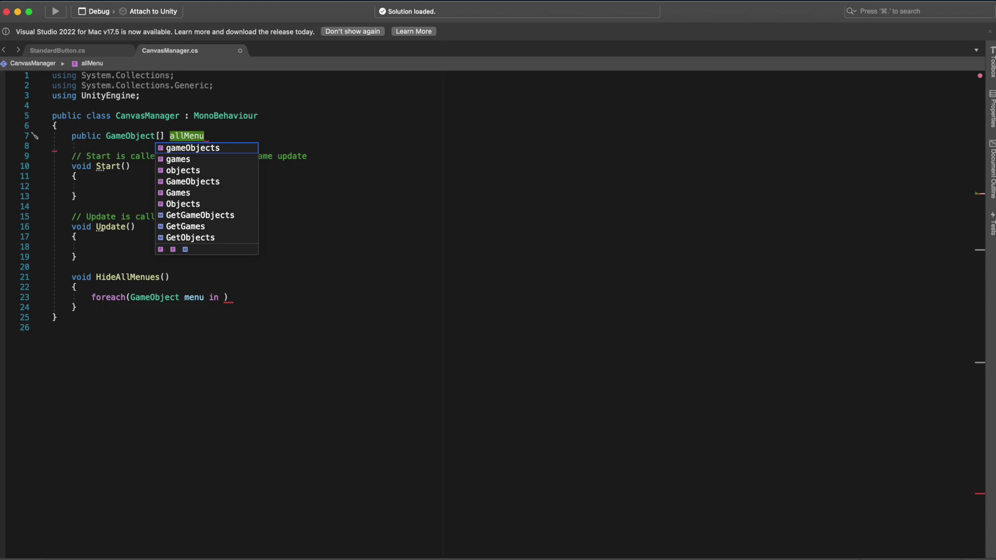
pyautogui.write('s;')
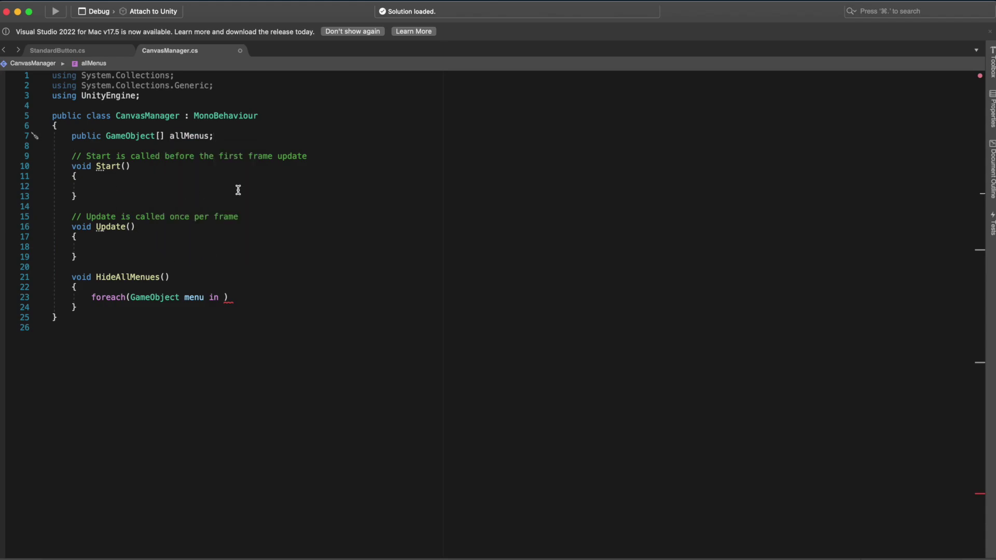
pyautogui.write('allMenus')
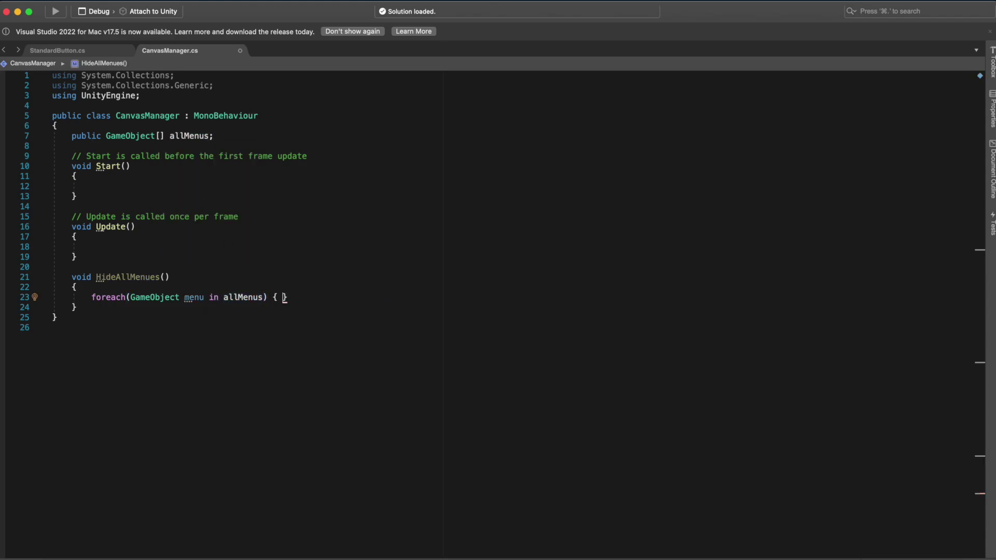
pyautogui.press('Return')
pyautogui.write('menu')
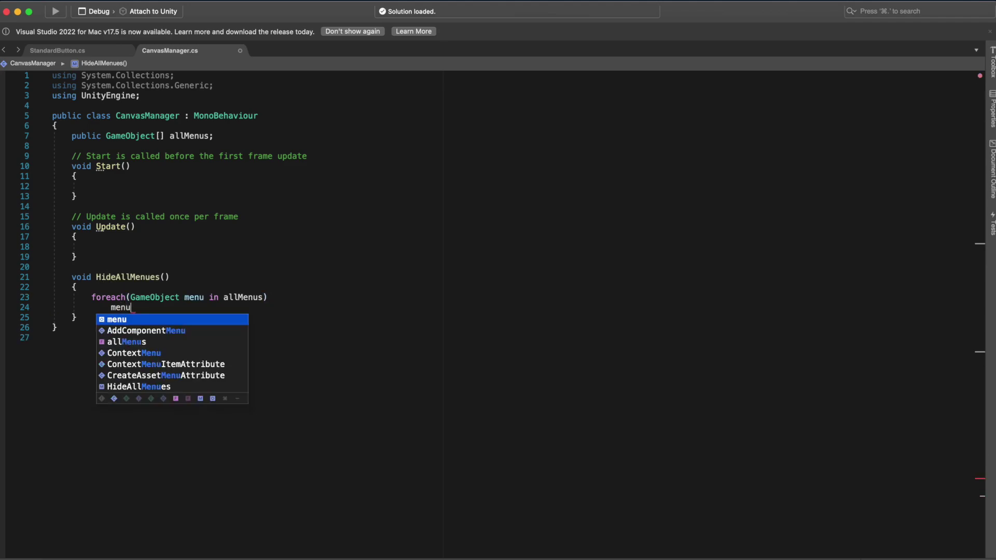
pyautogui.write('.SetActive(false);')
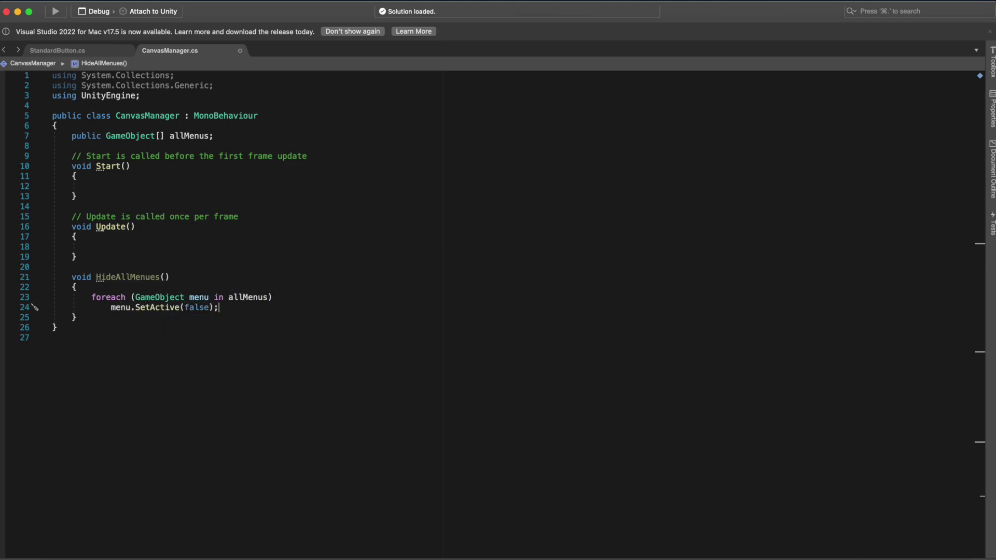
pyautogui.scroll(-2, 172, 217)
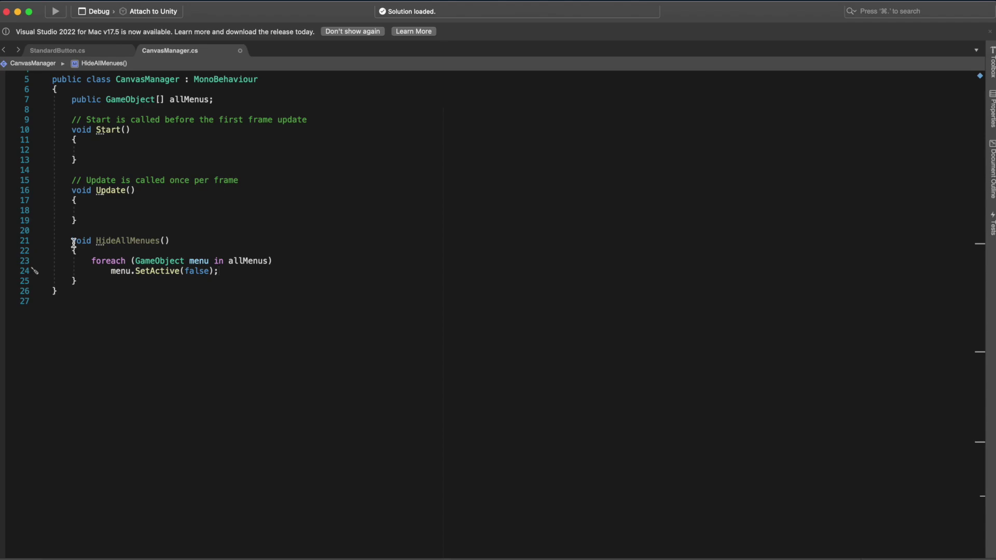
pyautogui.moveTo(72, 241); pyautogui.dragTo(77, 284)
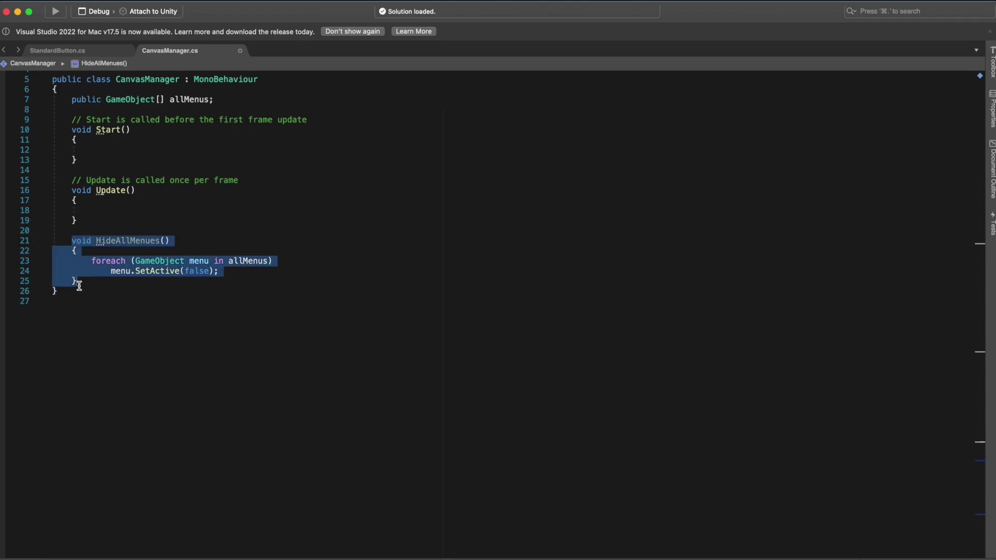
# Duplicate HideAllMenues below itself and rename the copy ShowStartMenu
pyautogui.press('super+c')
pyautogui.press('Right')
pyautogui.press('Return')
pyautogui.press('Return')
pyautogui.press('super+v')
pyautogui.doubleClick(110, 302)
pyautogui.write('Show')
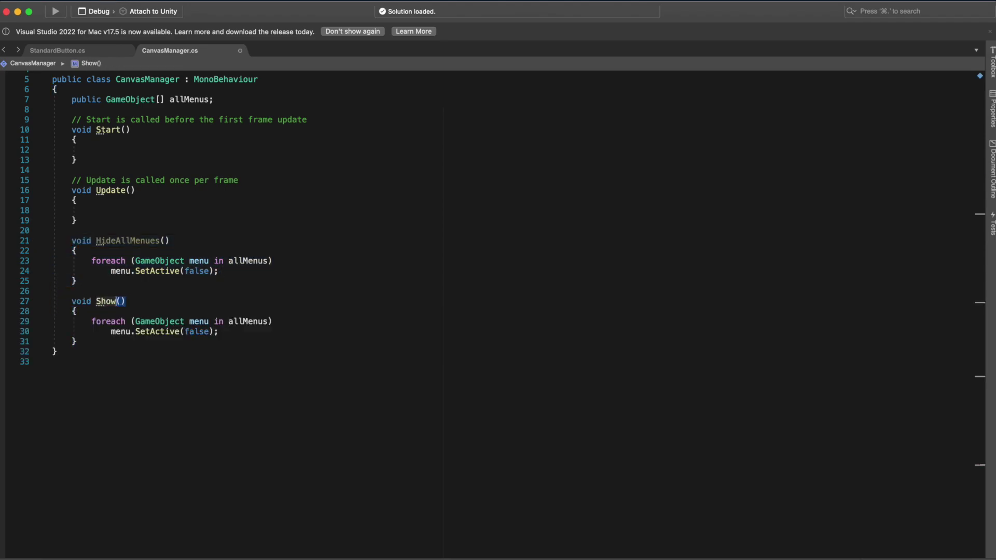
pyautogui.write('StartMenu')
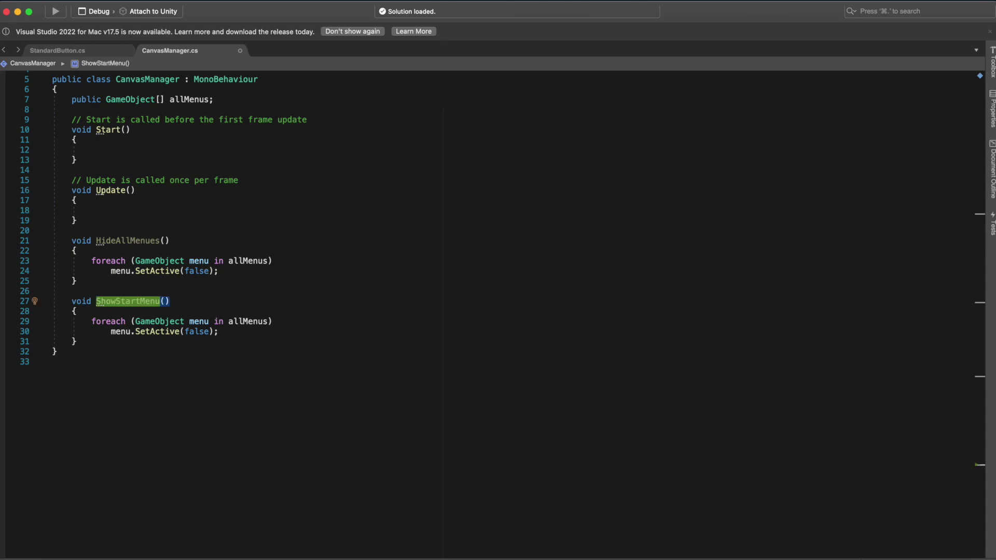
# Replace ShowStartMenu's loop with allMenus[0].SetActive(true)
pyautogui.moveTo(91, 322); pyautogui.dragTo(271, 321)
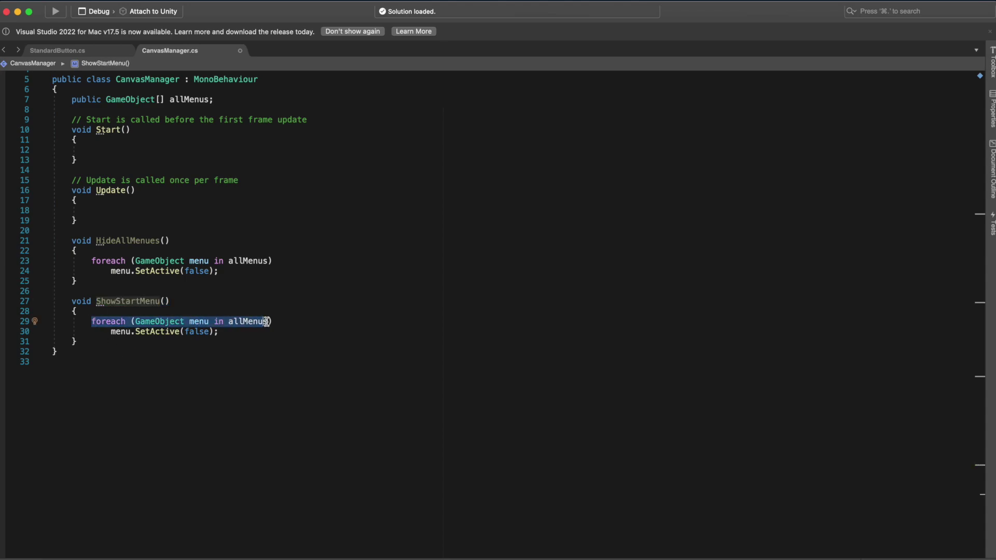
pyautogui.tripleClick(275, 322)
pyautogui.press('BackSpace')
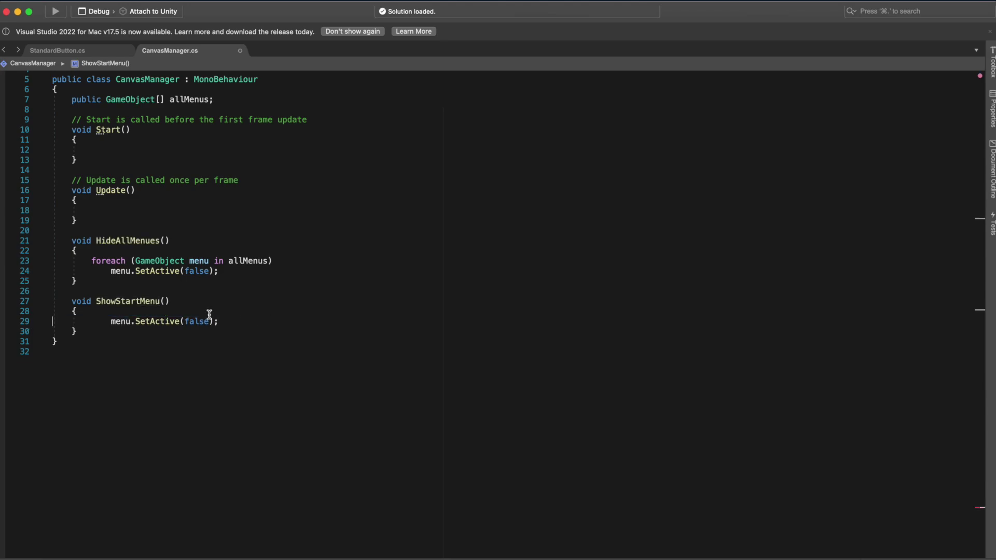
pyautogui.hotkey('shift', 'Tab')
pyautogui.doubleClick(101, 322)
pyautogui.write('all')
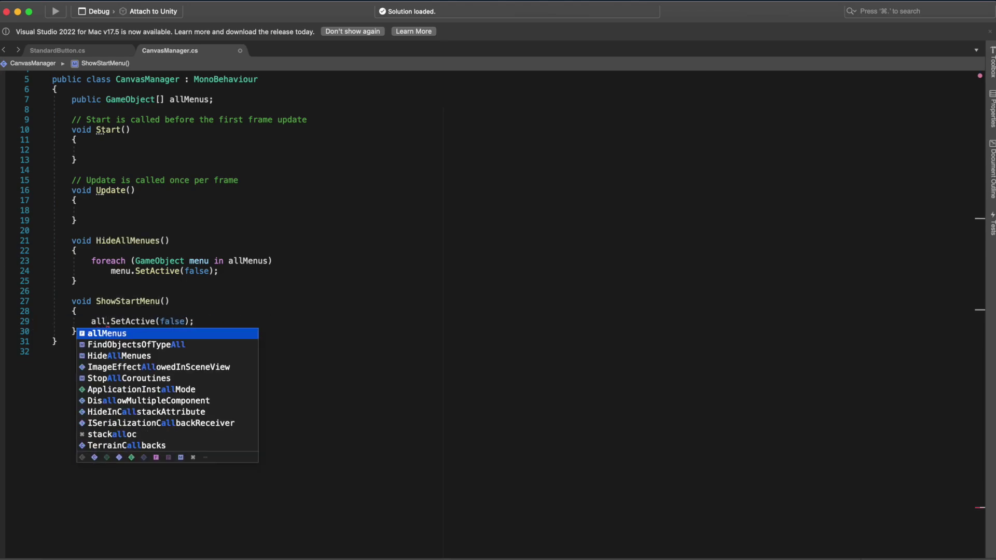
pyautogui.press('Return')
pyautogui.write('[0]')
pyautogui.doubleClick(211, 322)
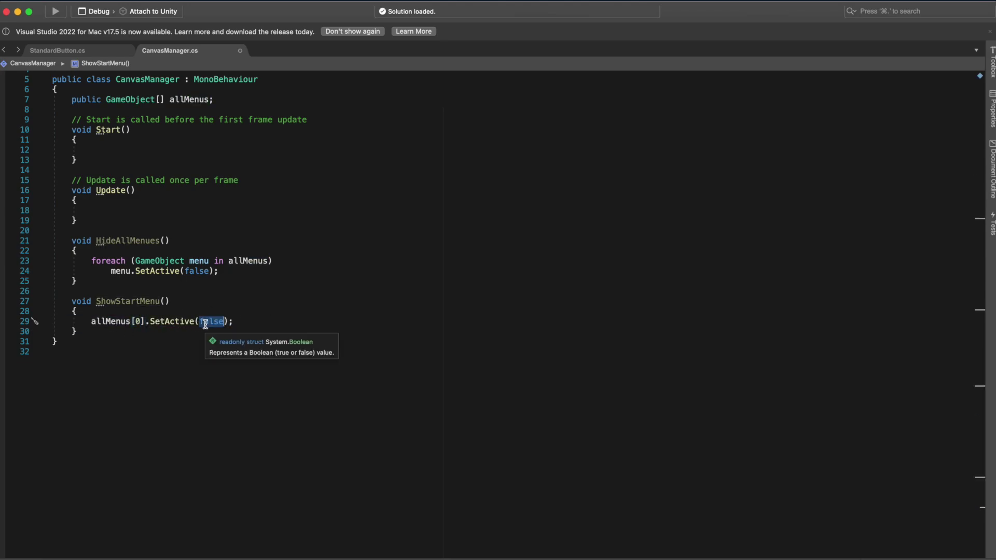
pyautogui.write('true')
# Duplicate ShowStartMenu as ShowColorsMenu, ShowOptionsMenu and ShowLevelsMenu for elements 1–3
pyautogui.moveTo(71, 300); pyautogui.dragTo(84, 330)
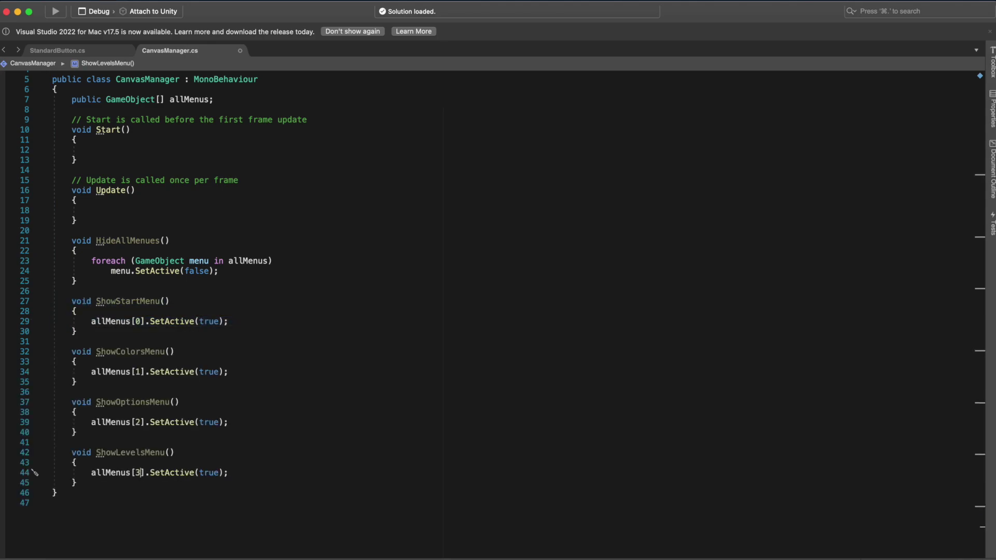
pyautogui.moveTo(95, 240); pyautogui.dragTo(173, 243)
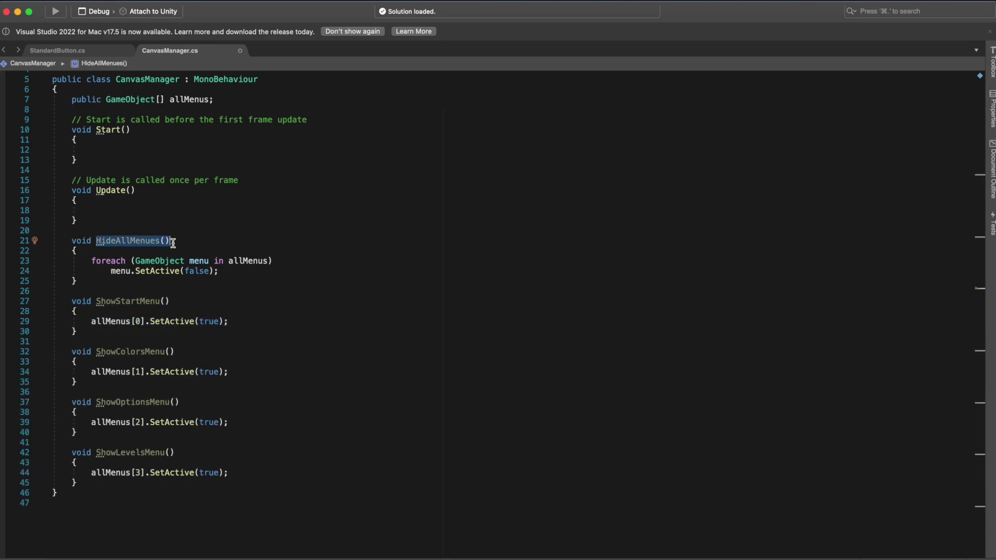
pyautogui.click(99, 312)
pyautogui.click(96, 361)
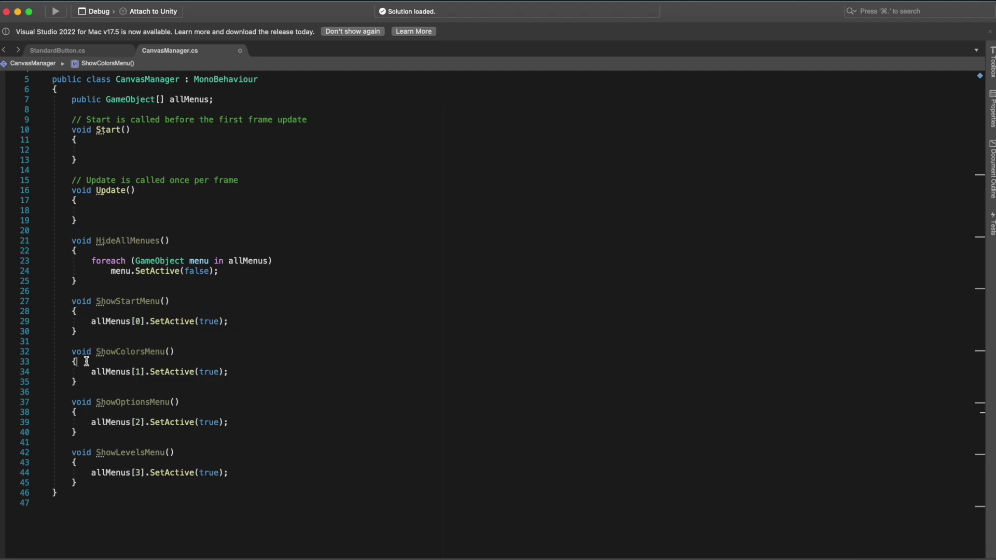
pyautogui.click(84, 313)
pyautogui.rightClick(95, 366)
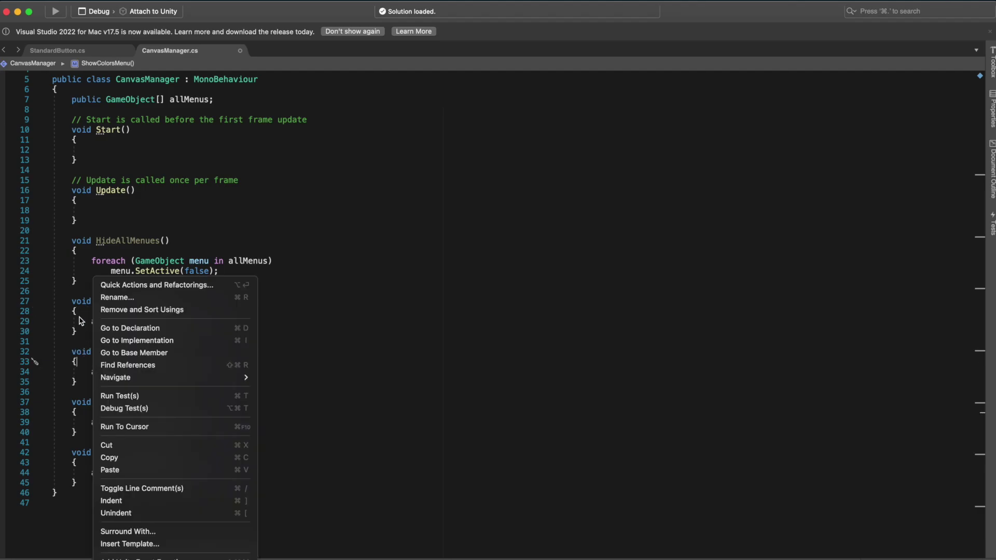
pyautogui.click(84, 313)
pyautogui.click(88, 362)
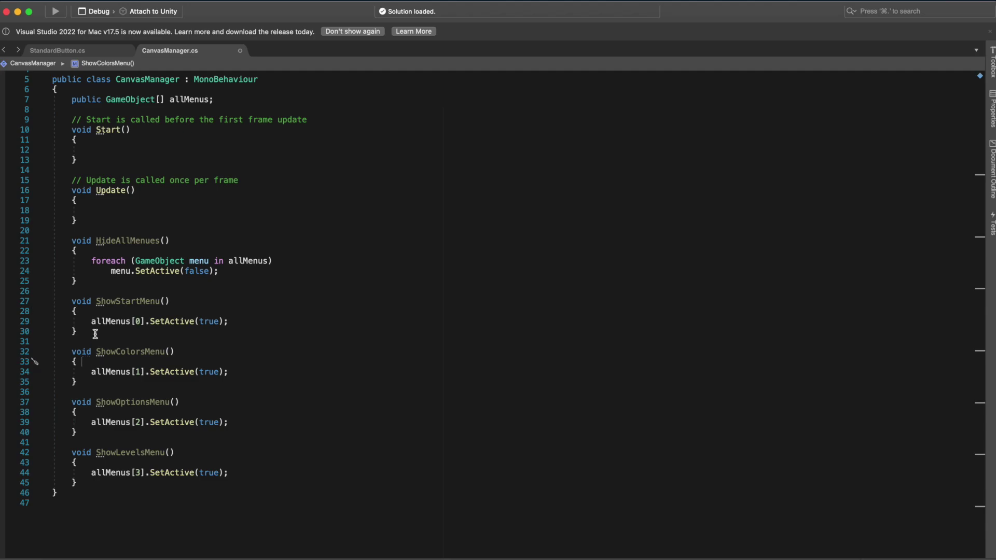
# Add a HideAllMenues() call at the top of all four Show methods
pyautogui.press('Return')
pyautogui.press('super+v')
pyautogui.click(99, 371)
pyautogui.press('Return')
pyautogui.press('super+v')
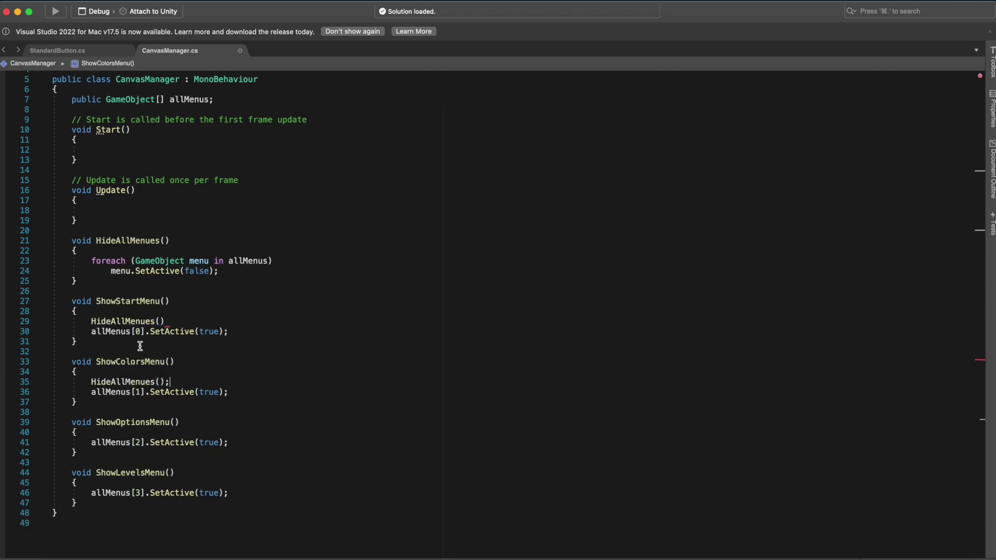
pyautogui.click(177, 321)
pyautogui.click(95, 434)
pyautogui.press('Return')
pyautogui.press('super+v')
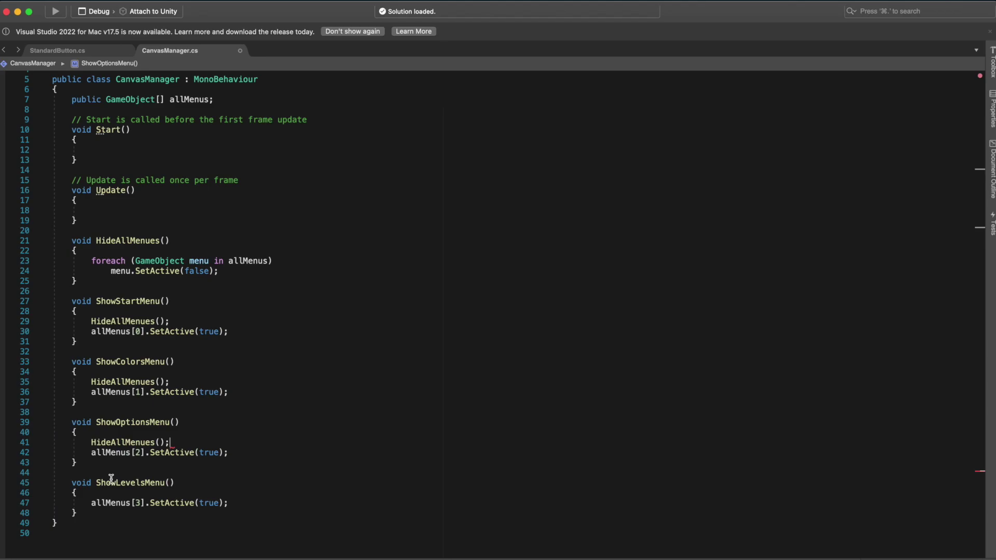
pyautogui.click(104, 493)
pyautogui.press('Return')
pyautogui.press('super+v')
pyautogui.scroll(-3, 193, 366)
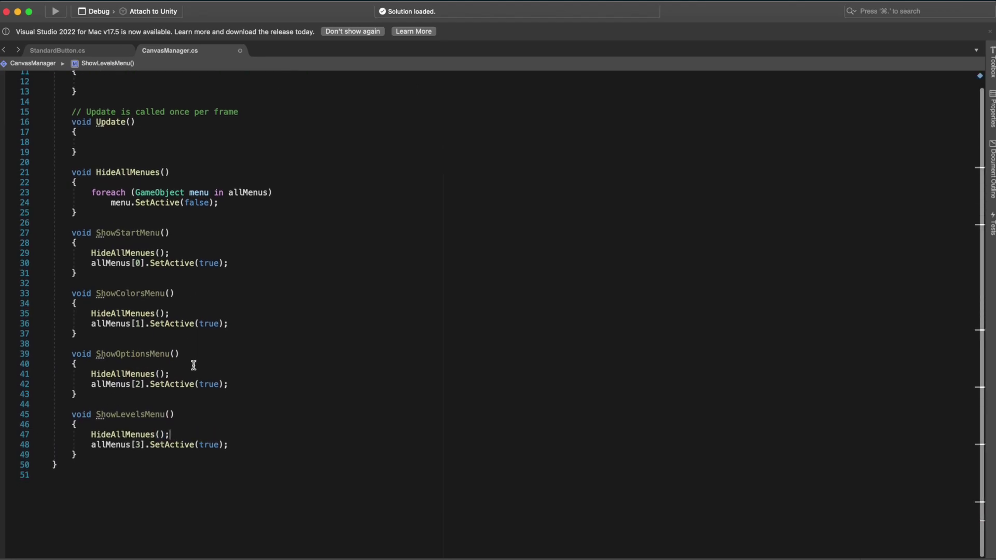
# Make ShowStartMenu, ShowColorsMenu, ShowOptionsMenu and ShowLevelsMenu public
pyautogui.click(71, 233)
pyautogui.write('public')
pyautogui.moveTo(72, 234); pyautogui.dragTo(106, 234)
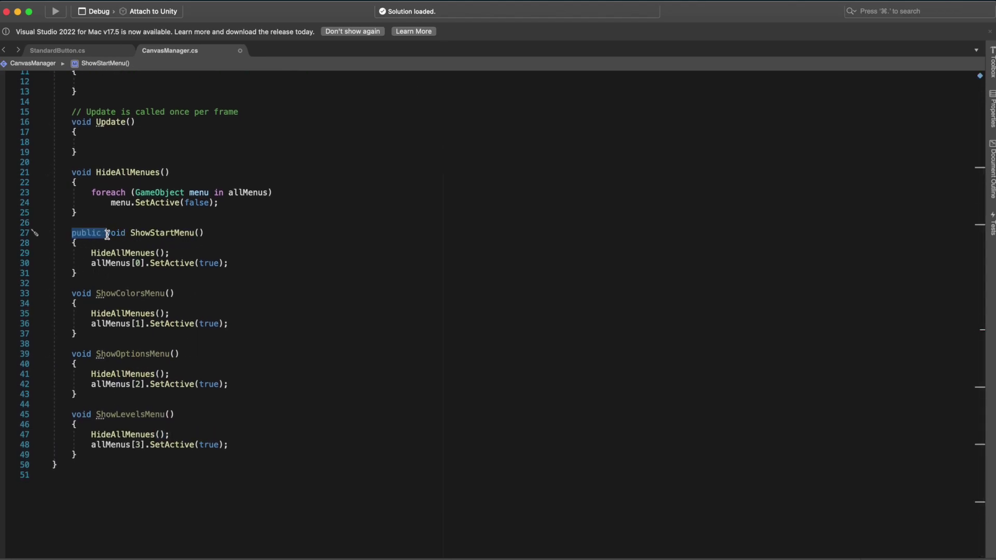
pyautogui.click(72, 293)
pyautogui.press('super+v')
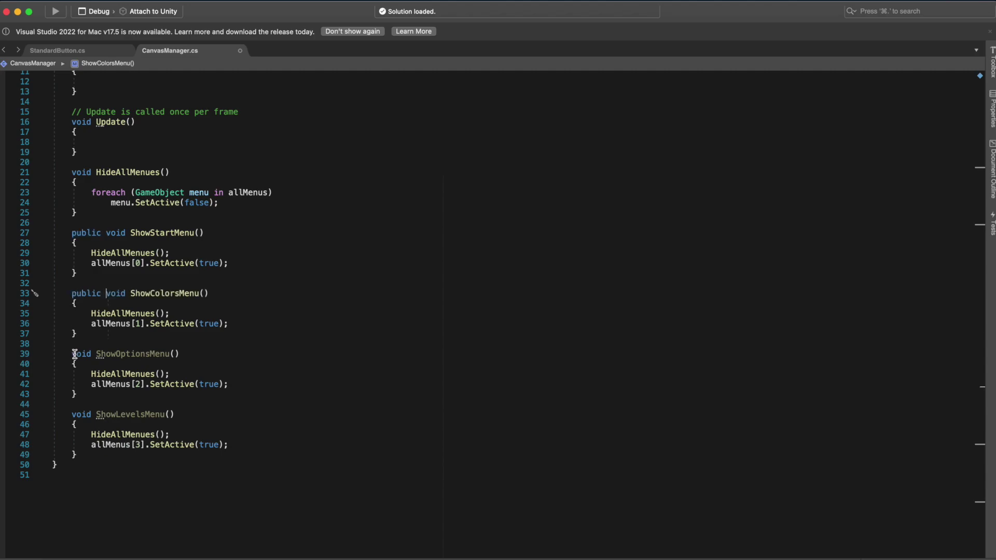
pyautogui.click(72, 354)
pyautogui.press('super+v')
pyautogui.click(72, 414)
pyautogui.press('super+v')
# Delete the Start and Update methods and the unused System.Collections usings
pyautogui.scroll(4, 200, 225)
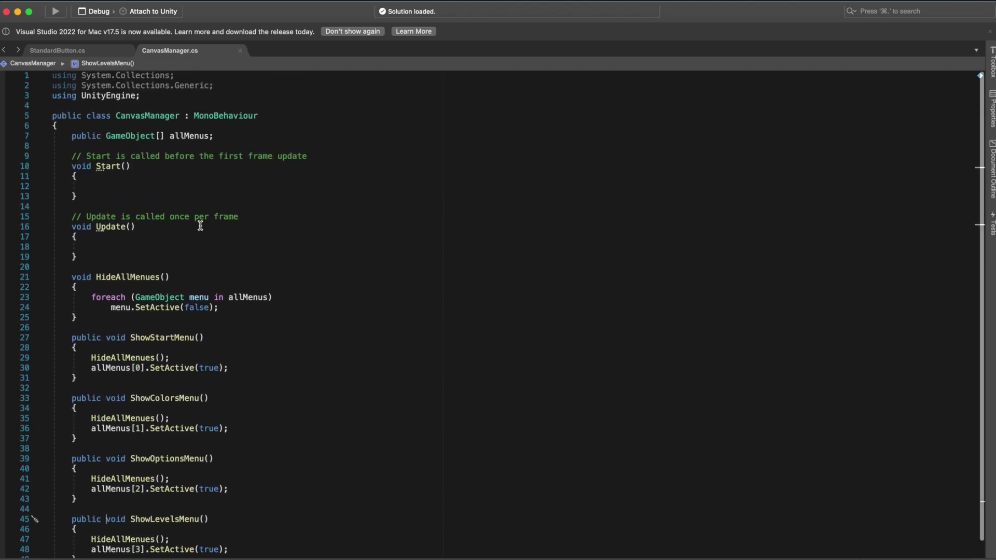
pyautogui.moveTo(90, 260); pyautogui.dragTo(52, 155)
pyautogui.press('BackSpace')
pyautogui.press('BackSpace')
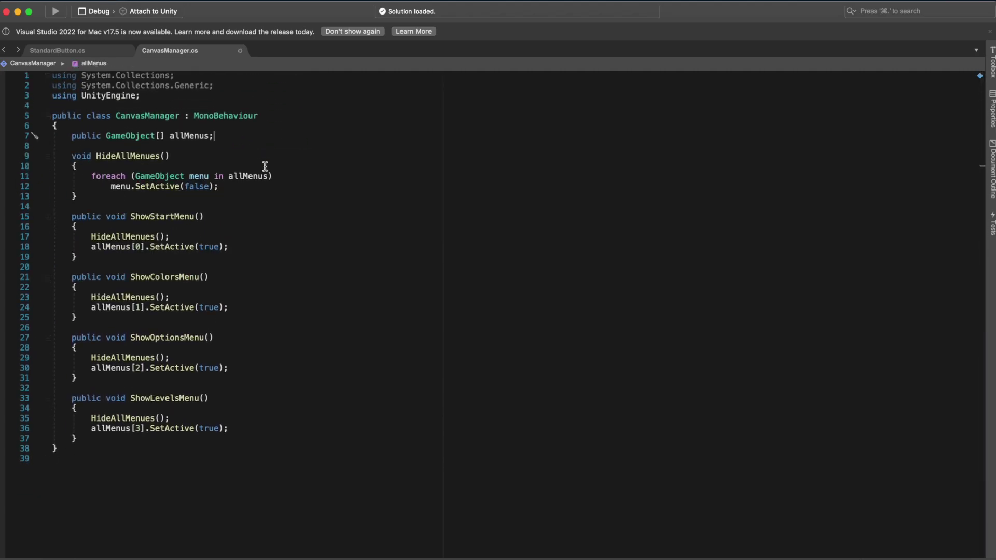
pyautogui.moveTo(215, 86); pyautogui.dragTo(59, 71)
pyautogui.press('BackSpace')
pyautogui.press('Delete')
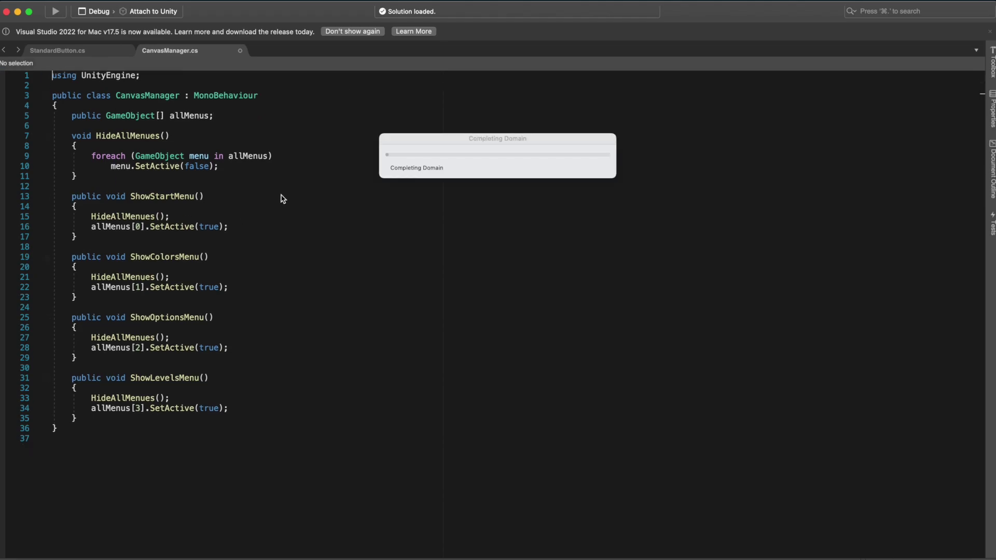
# Open the Canvas prefab from the UI prefabs folder and add a Canvas Manager component
pyautogui.press('super+Tab')
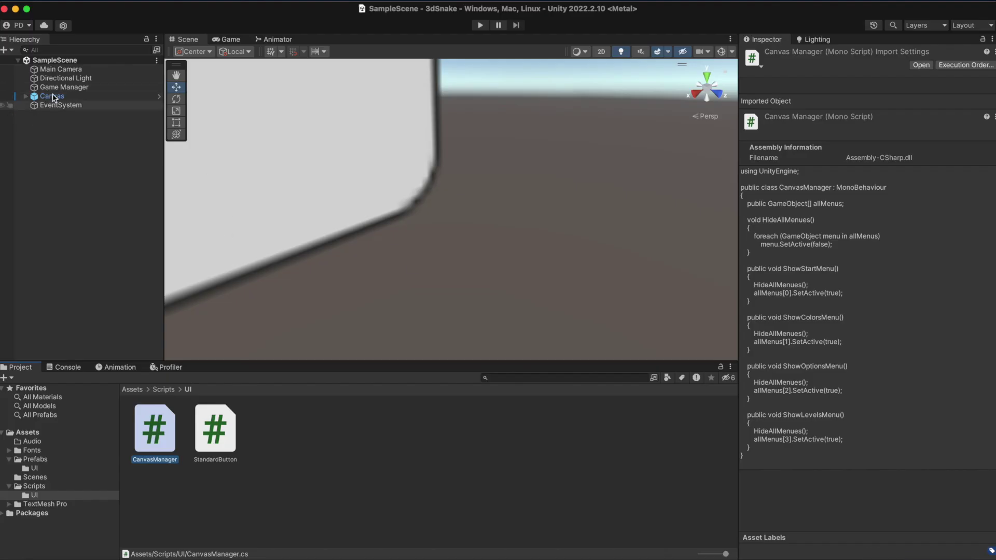
pyautogui.click(30, 468)
pyautogui.doubleClick(216, 433)
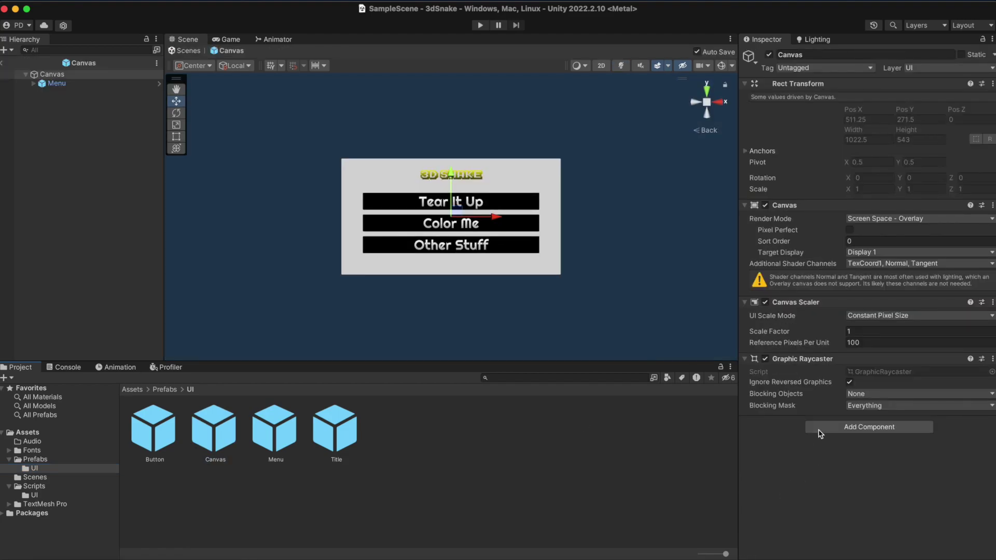
pyautogui.click(821, 431)
pyautogui.write('canvas')
pyautogui.press('Down')
pyautogui.press('Down')
pyautogui.press('Return')
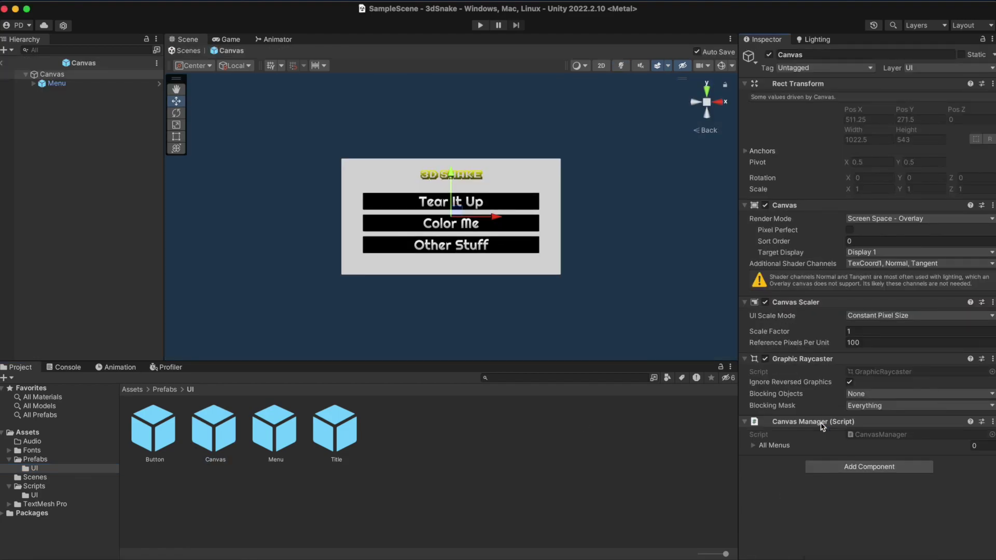
# Add Menu from the Hierarchy as the first All Menus entry, then return to SampleScene
pyautogui.click(753, 445)
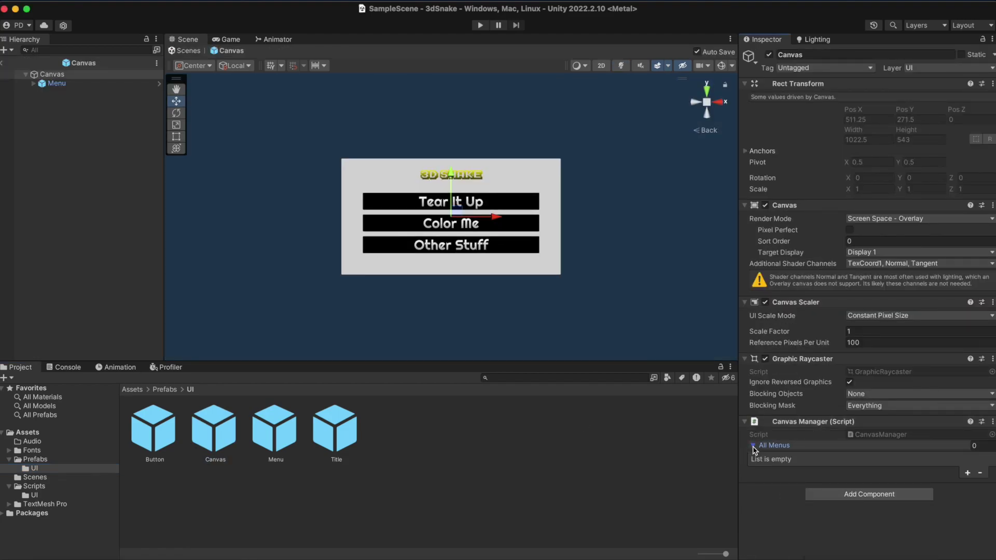
pyautogui.moveTo(68, 86); pyautogui.dragTo(773, 445)
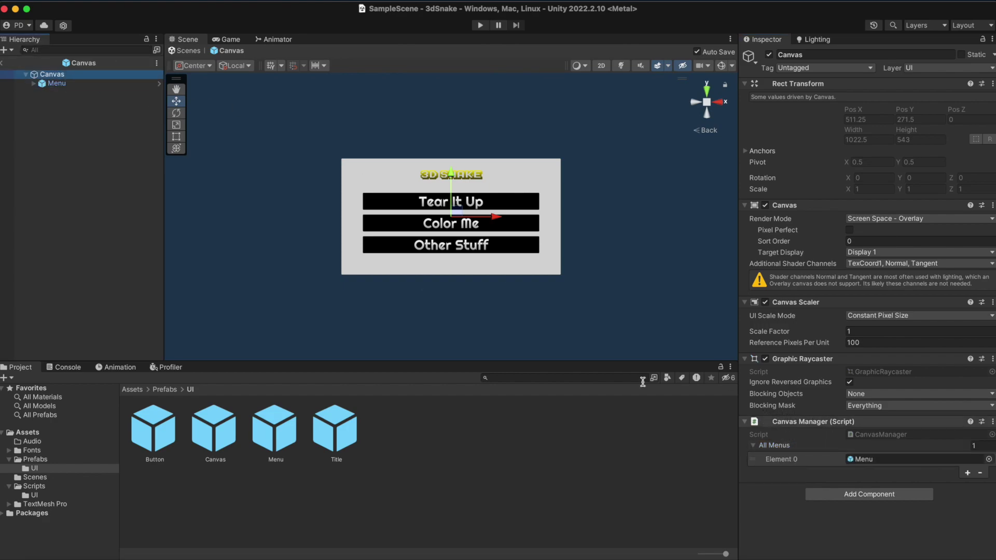
pyautogui.click(2, 62)
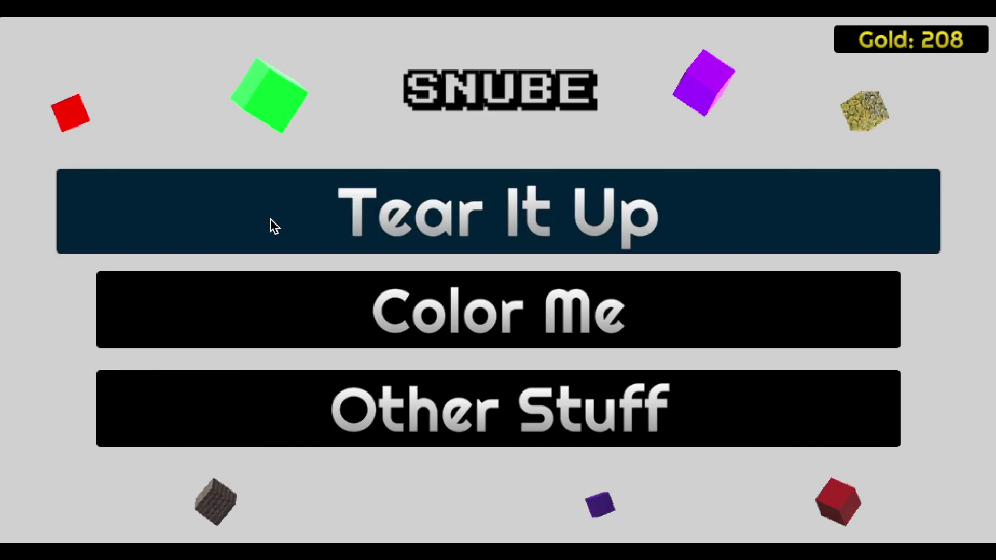
# Start a round from the Snube main menu and scroll down the game screen
pyautogui.click(271, 223)
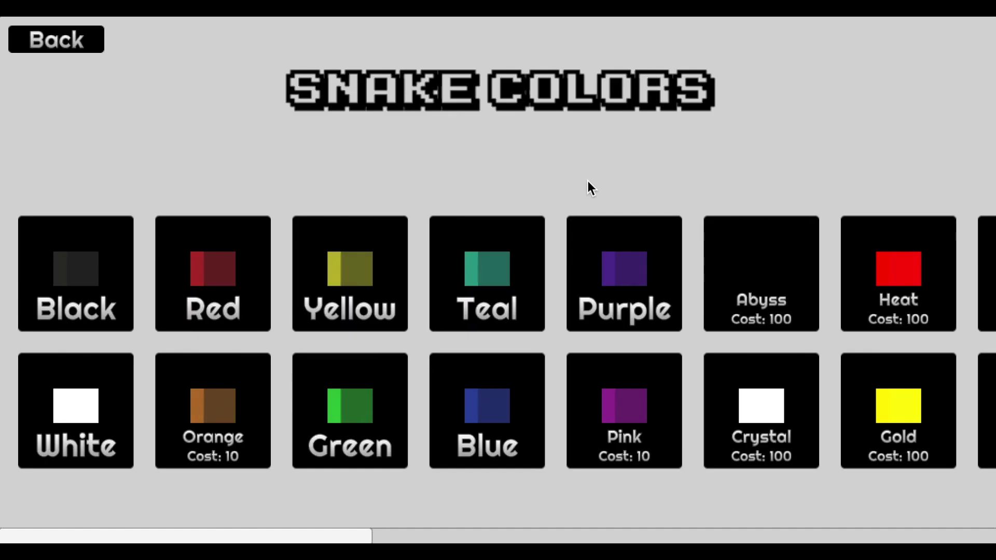
pyautogui.scroll(-10, 588, 181)
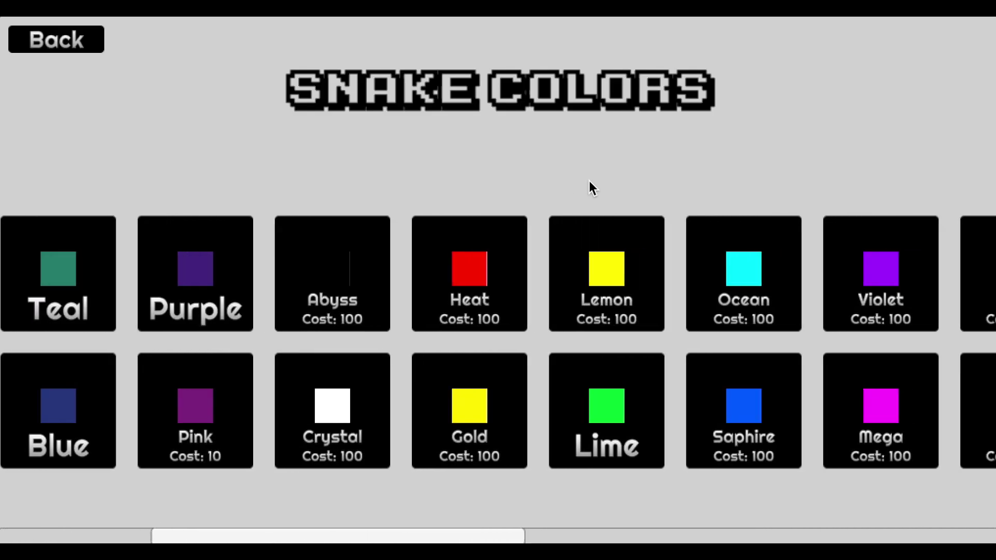